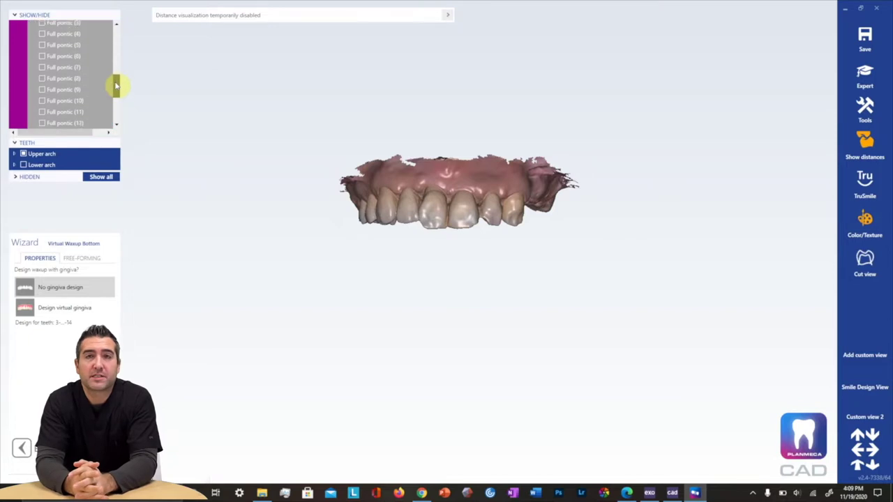
Show the full pontic wax-up teeth and the smile.ply face scan together with the upper jaw scan
left_click_drag(88, 103, 44, 28)
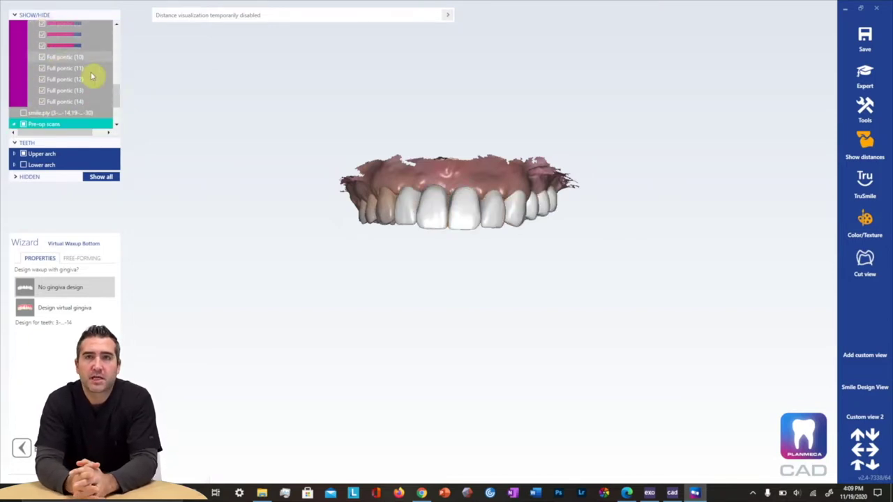
scroll(118, 96, "up", 1)
scroll(118, 97, "down", 4)
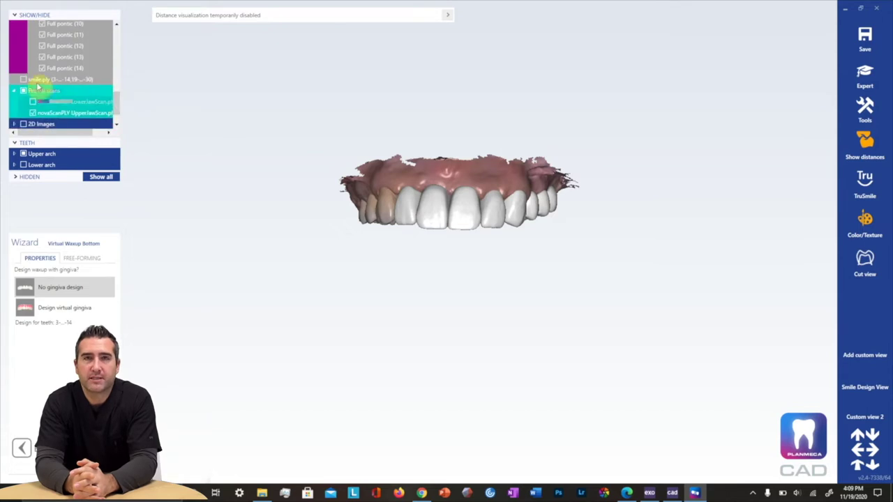
left_click(35, 81)
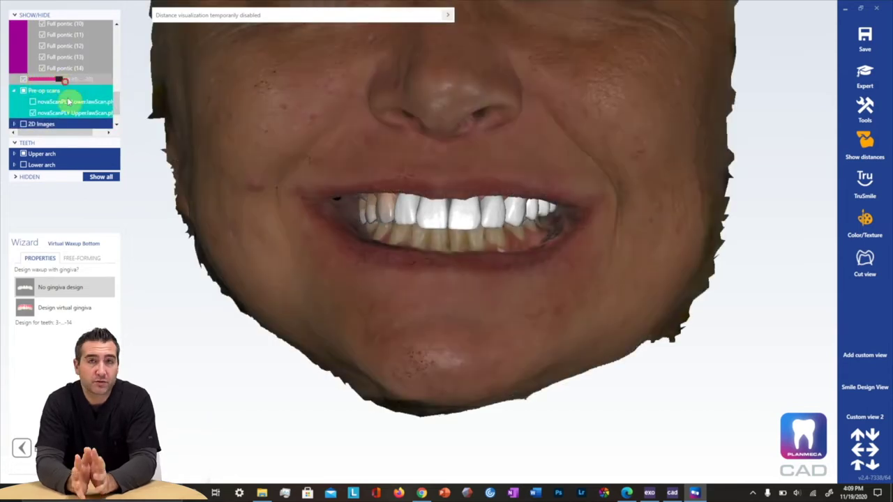
right_click_drag(764, 392, 762, 389)
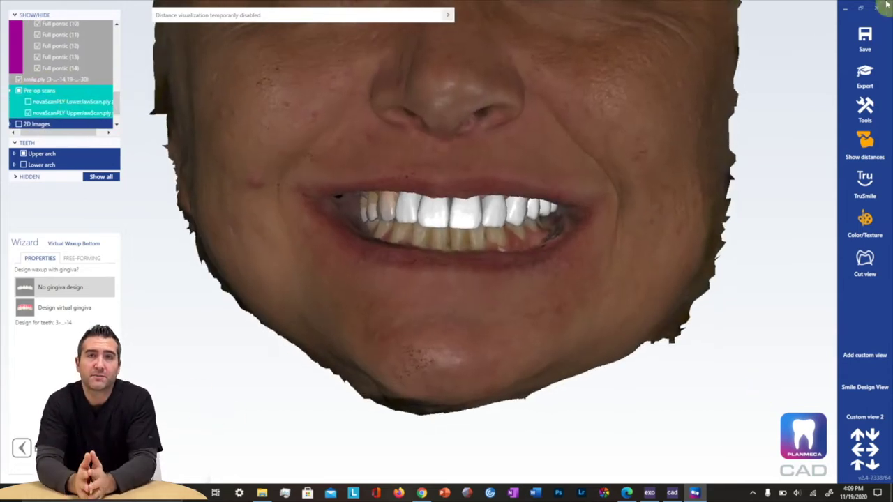
right_click_drag(658, 131, 657, 130)
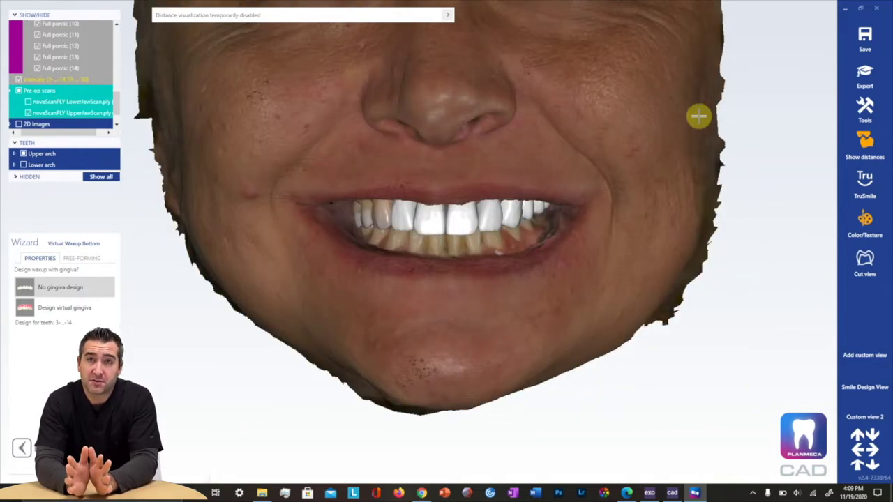
right_click_drag(688, 116, 688, 116)
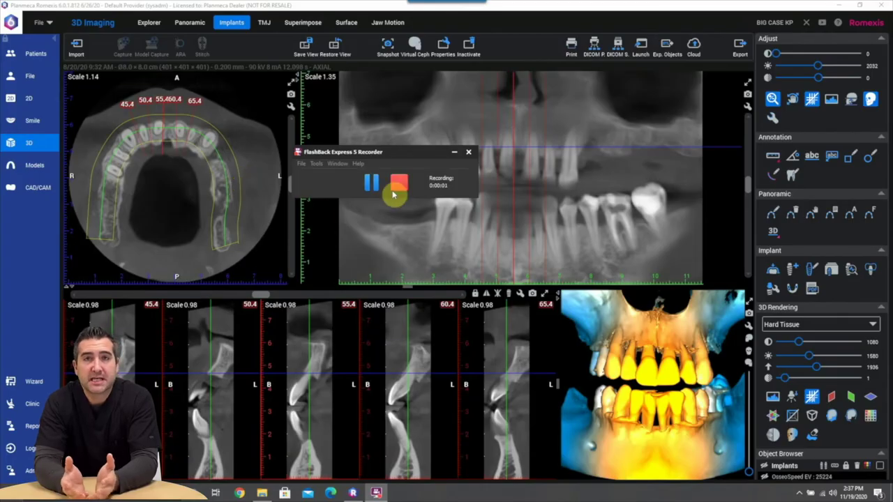
Inspect the 3D bone and teeth rendering of the CBCT volume in an enlarged view, and return to the multi-view layout
left_click(453, 154)
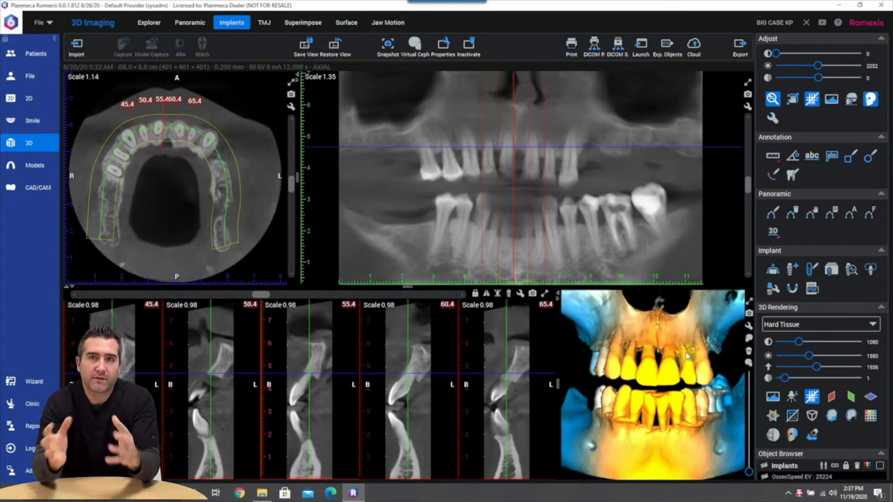
double_click(696, 311)
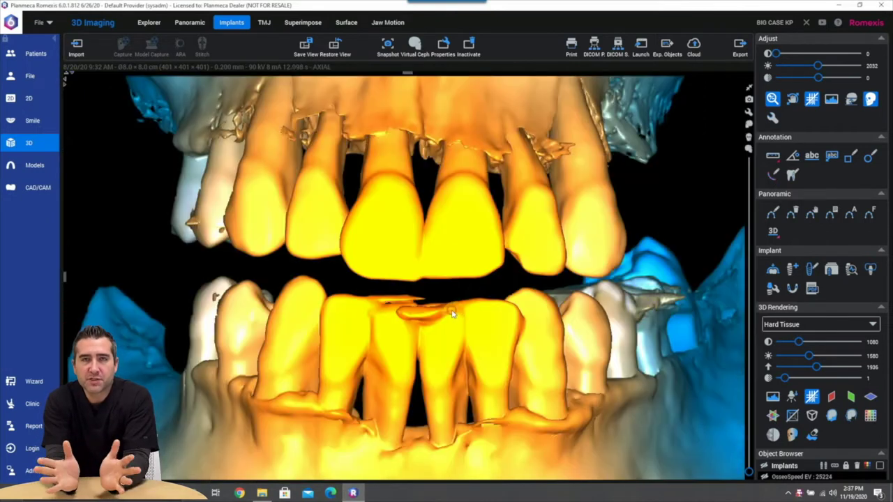
left_click_drag(452, 314, 528, 267)
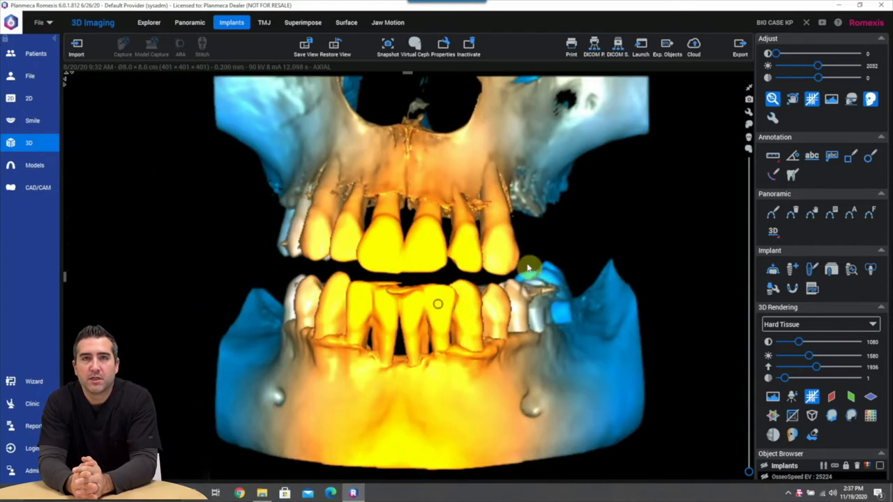
left_click(748, 90)
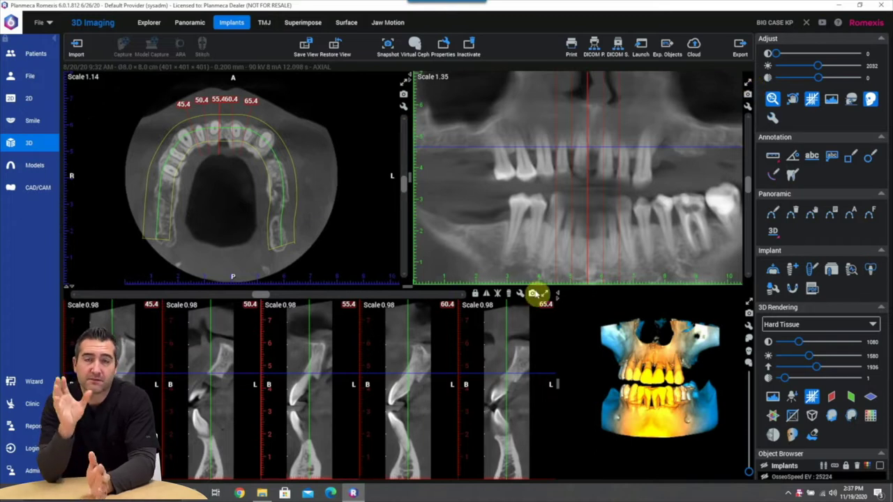
Examine the cross-sectional slices through the front teeth in an enlarged view, and restore the layout
left_click(544, 293)
mouse_move(351, 82)
left_mouse_down()
mouse_move(406, 81)
mouse_move(345, 82)
left_mouse_up()
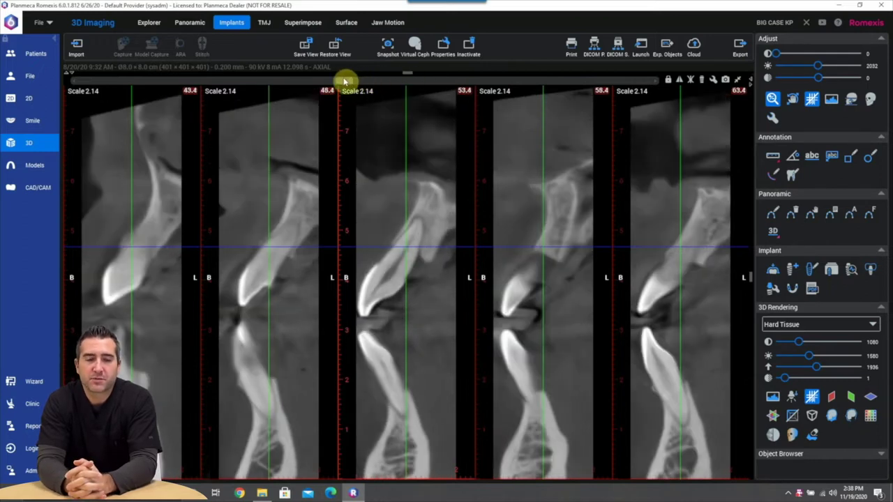
left_click(735, 77)
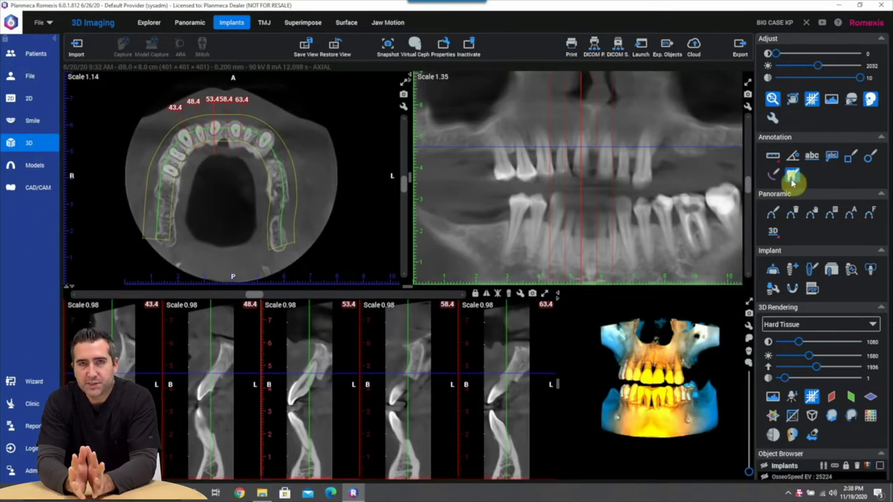
Start a model fit to the CBCT volume with a threshold of 1829 and load MODELS_1_dentalmodel.stl
left_click(773, 268)
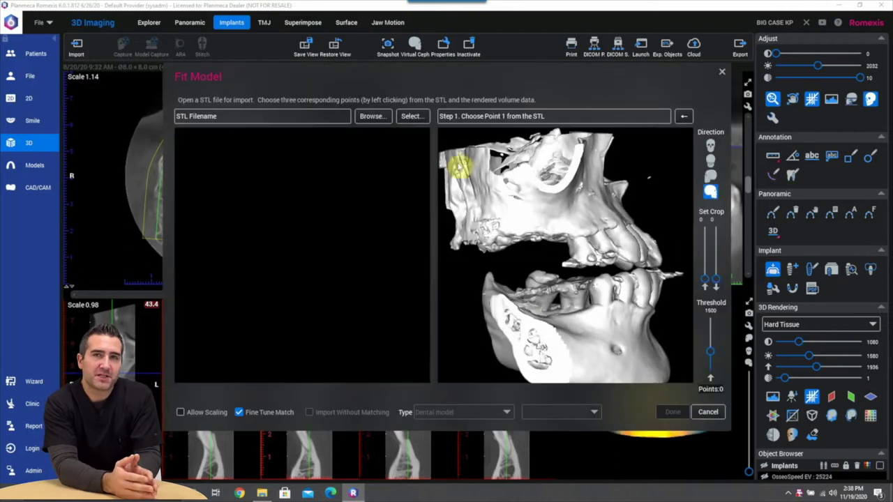
left_click_drag(460, 165, 650, 301)
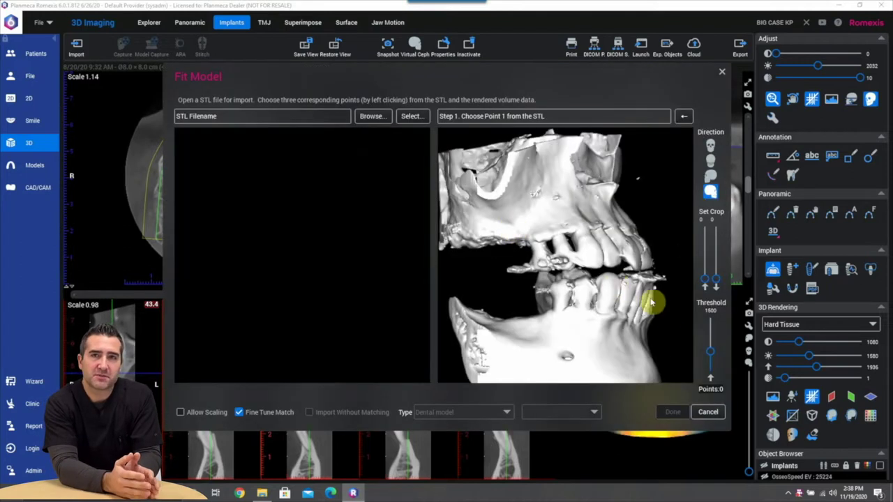
left_click_drag(710, 350, 712, 345)
left_click_drag(674, 317, 474, 186)
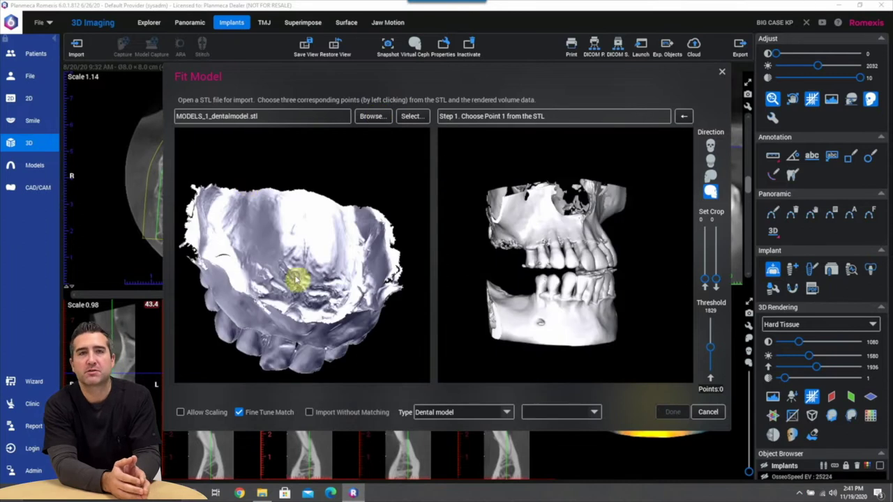
Match the upper dental model to the volume at three corresponding points, on the right back tooth, central incisor and left back tooth, and complete the fit
left_click_drag(299, 237, 335, 231)
scroll(531, 300, "up", 4)
left_click_drag(497, 316, 530, 315)
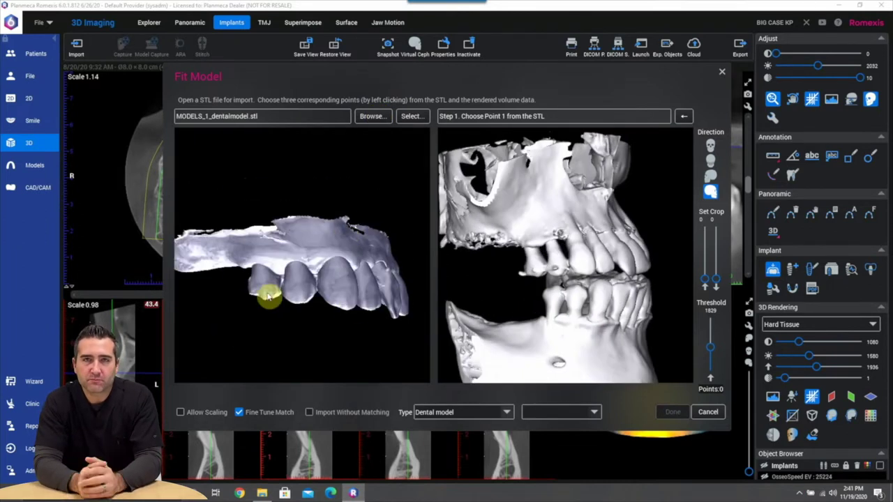
left_click(536, 277)
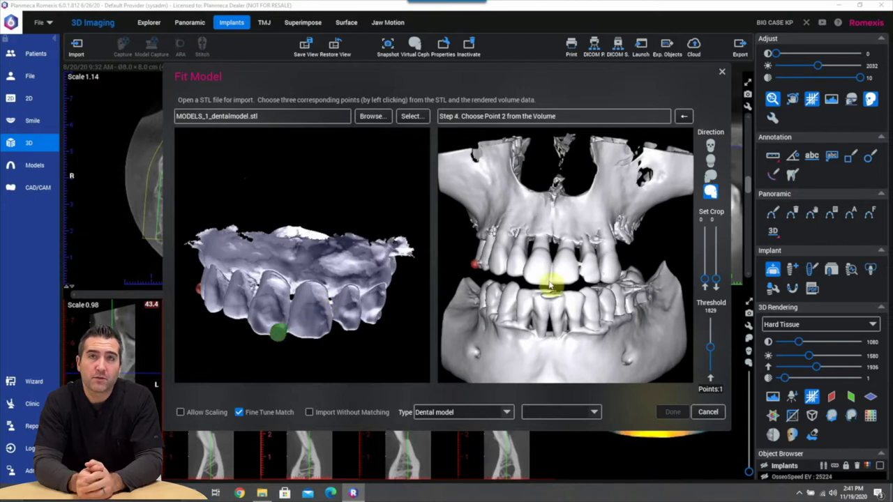
left_click_drag(400, 318, 363, 320)
left_click_drag(599, 324, 519, 323)
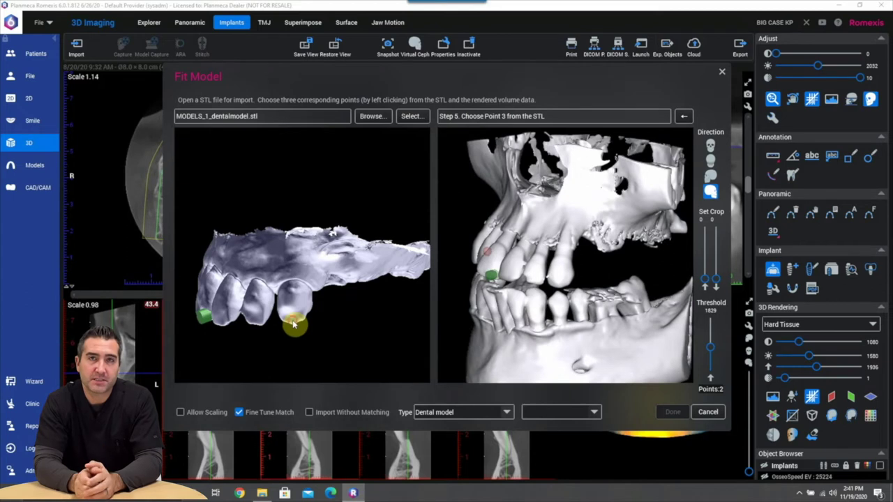
left_click(293, 324)
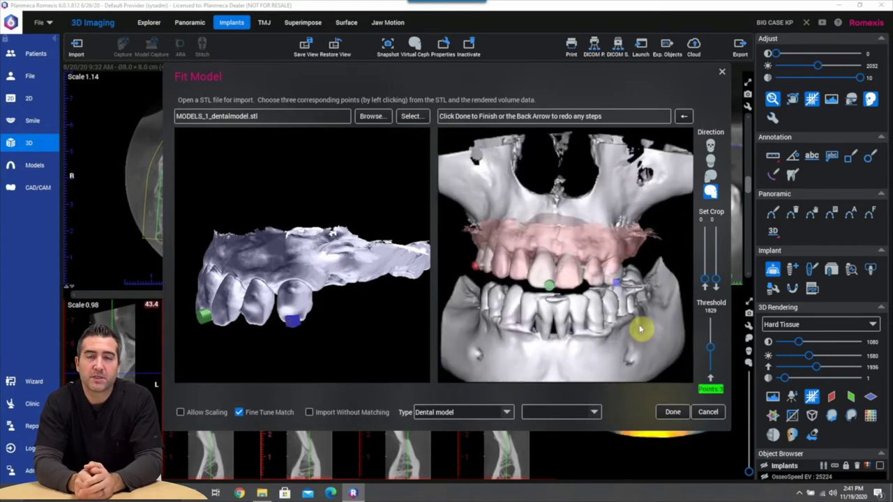
left_click(672, 412)
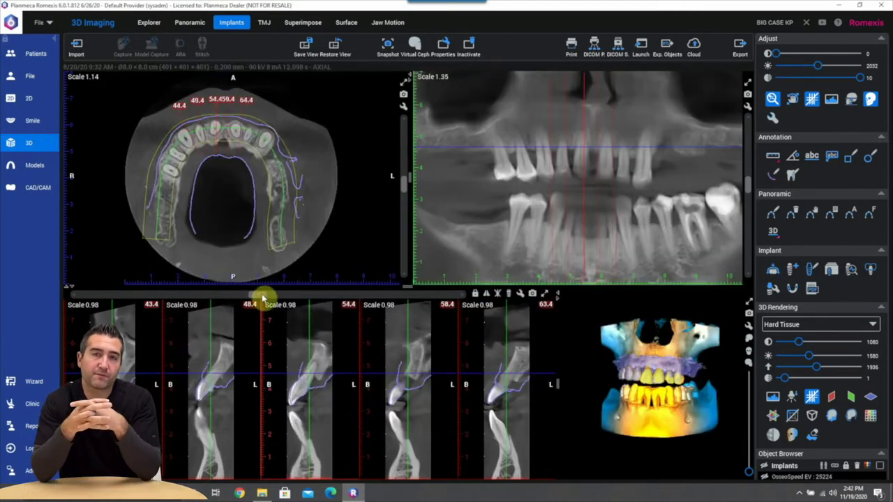
Raise the 3D rendering threshold to 4095 to hide the bone, and inspect the fitted upper jaw scan on its own
left_click_drag(263, 298, 323, 295)
left_click(811, 438)
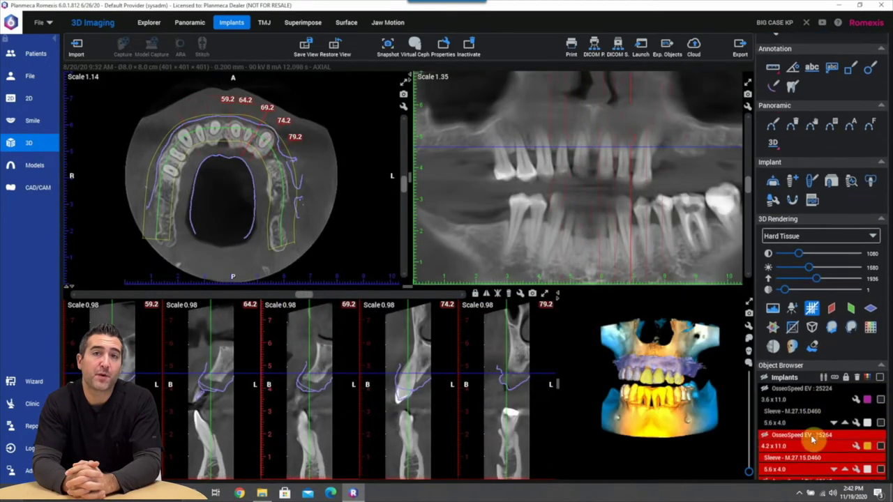
scroll(809, 432, "down", 5)
left_click_drag(816, 136, 861, 137)
left_click(748, 301)
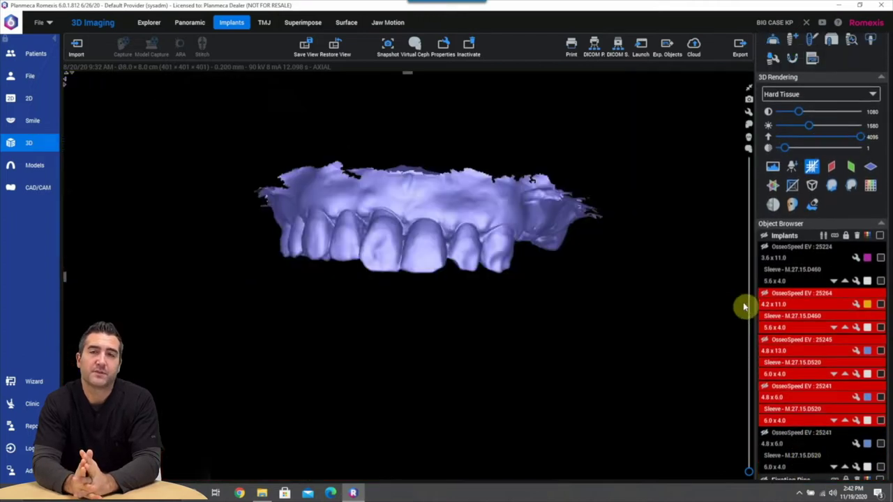
left_click_drag(744, 307, 372, 314)
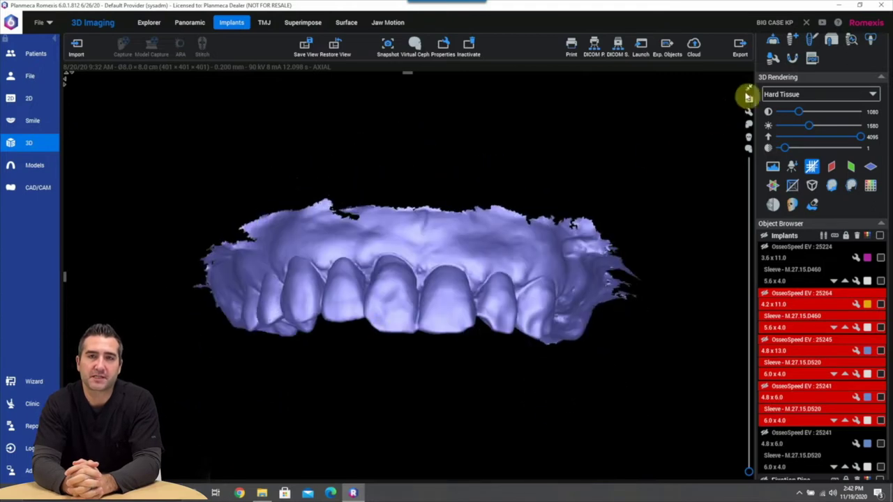
left_click(748, 91)
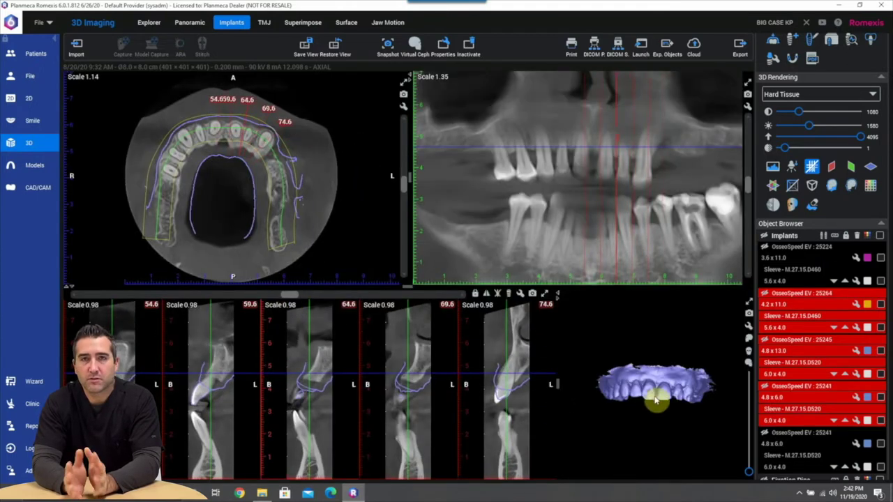
scroll(656, 400, "up", 5)
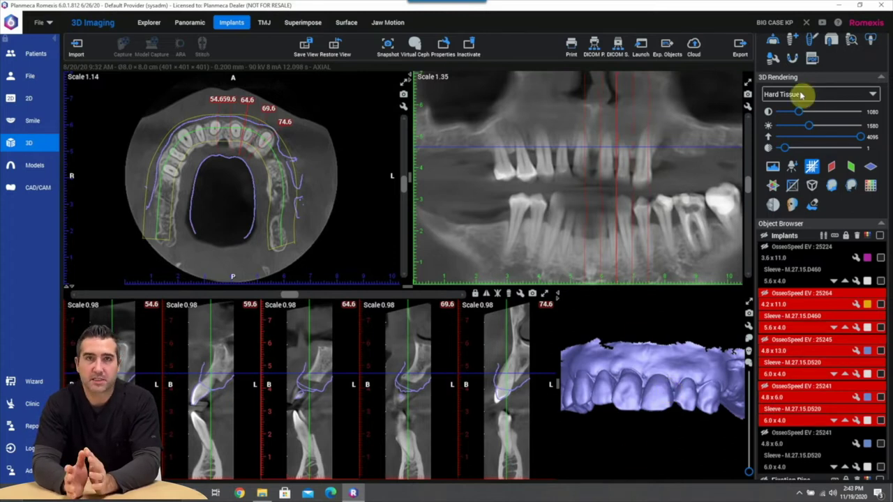
Import the wax-up model MODELS_2_dentalmodel.stl into the volume using the existing match
left_click(793, 61)
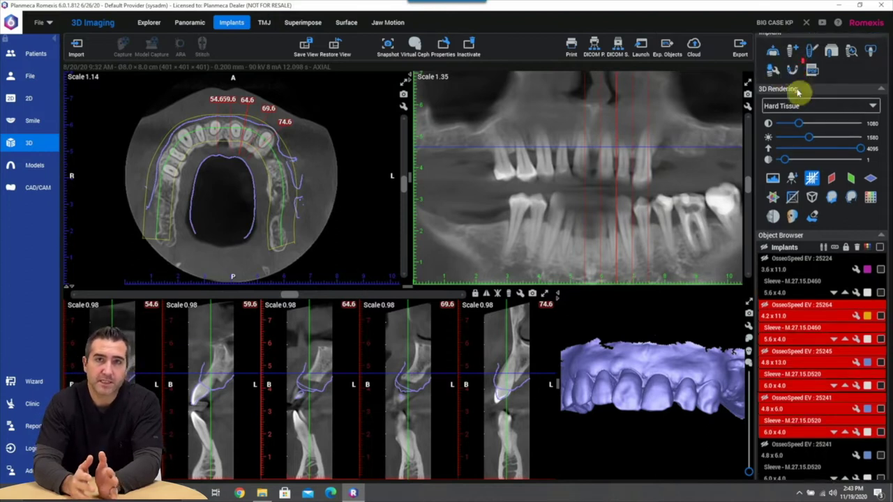
left_click(774, 83)
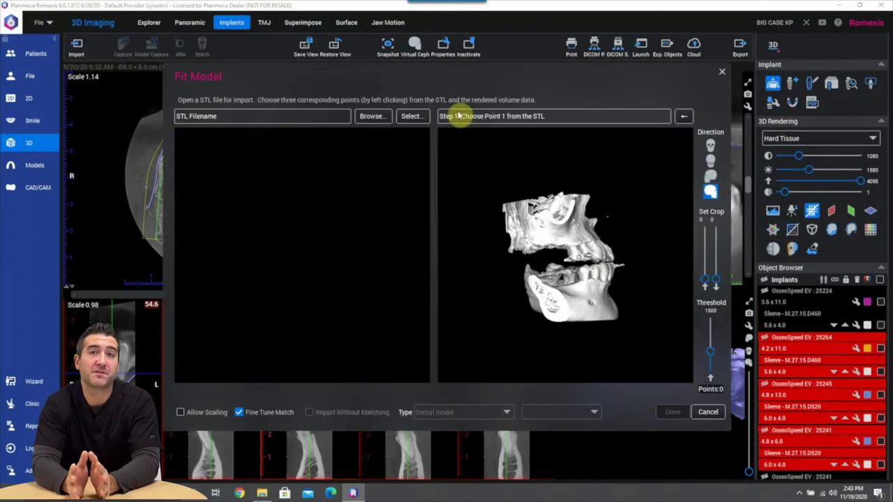
left_click(373, 117)
double_click(210, 189)
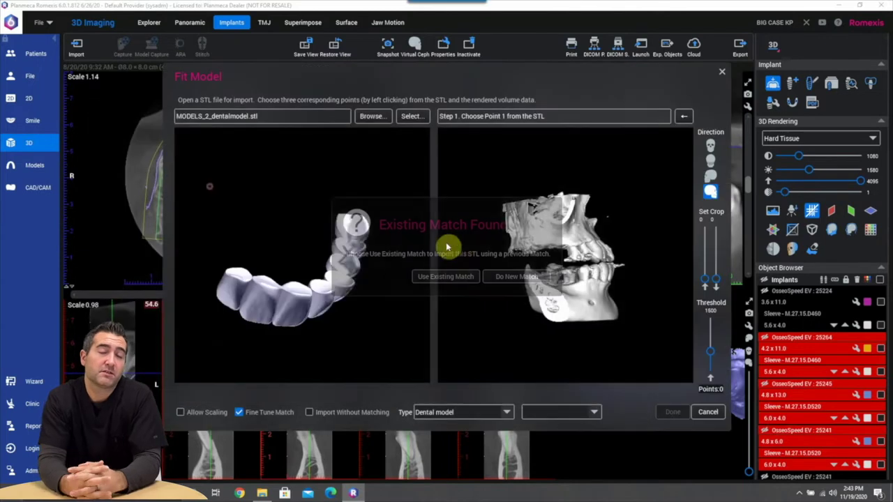
left_click(456, 275)
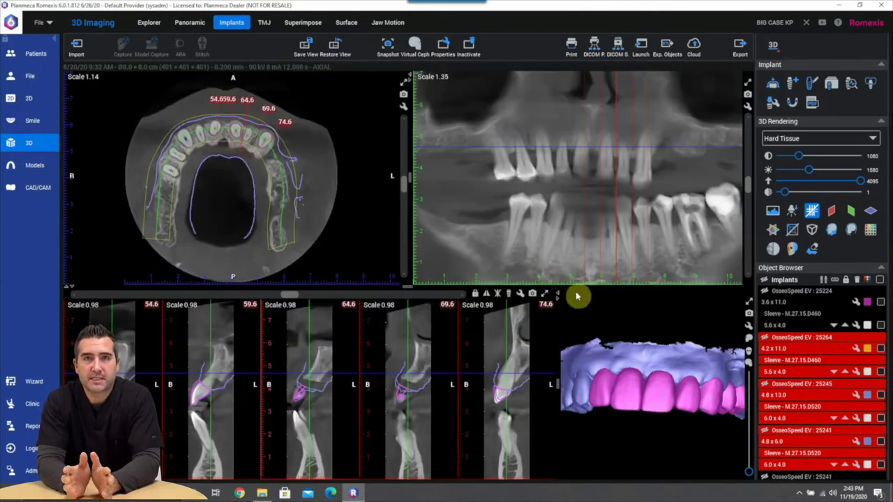
Inspect the wax-up teeth over the upper jaw scan from the front and side in an enlarged 3D view, and restore the layout
left_click(748, 302)
scroll(460, 253, "down", 5)
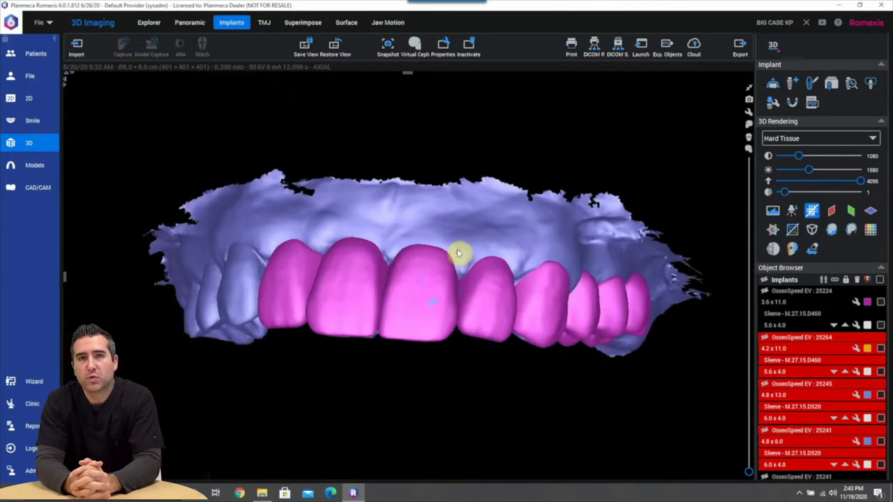
left_click_drag(410, 267, 388, 266)
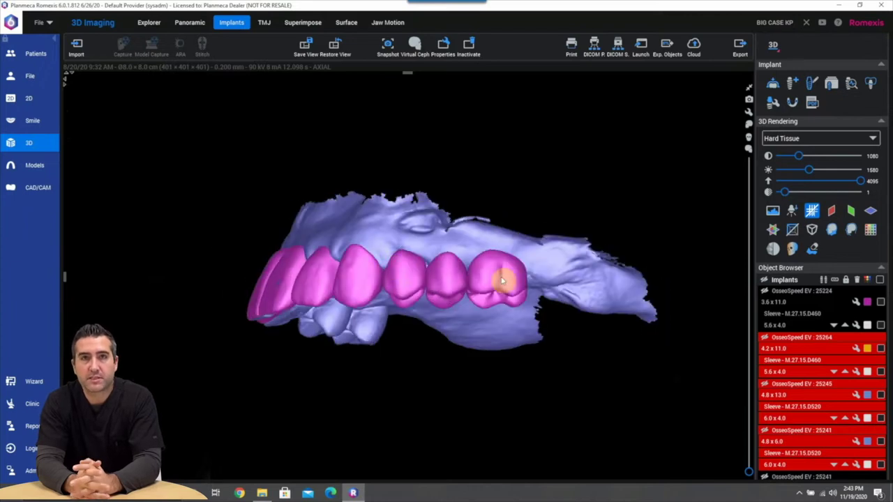
left_click_drag(506, 282, 519, 293)
left_click_drag(472, 397, 465, 414)
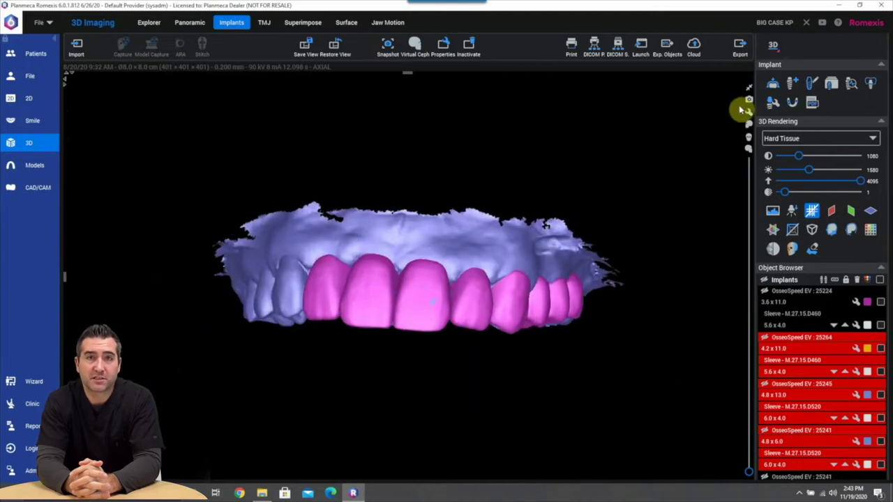
left_click(749, 88)
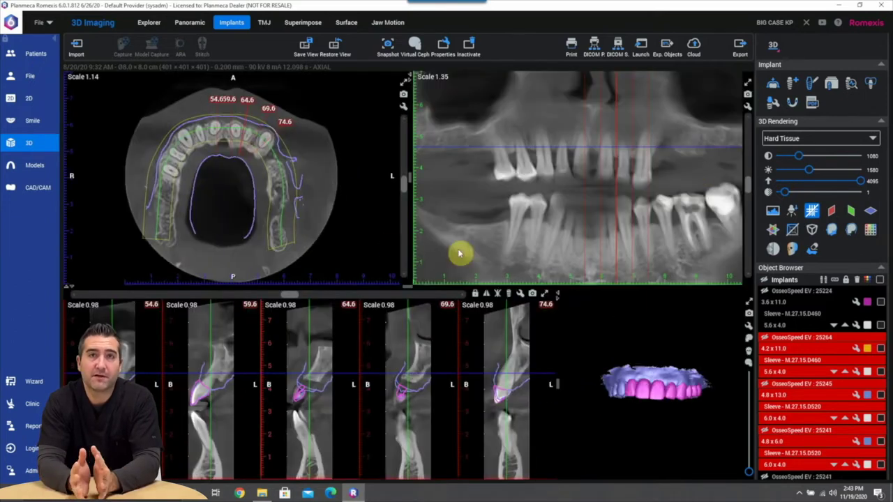
Select the Dentsply OsseoSpeed EV implant 25224 (3.6 x 11.0) in the implant library with the Steco D5.6/d4.6/L4.0 Astra Tech EV ND guide sleeve
scroll(795, 191, "up", 2)
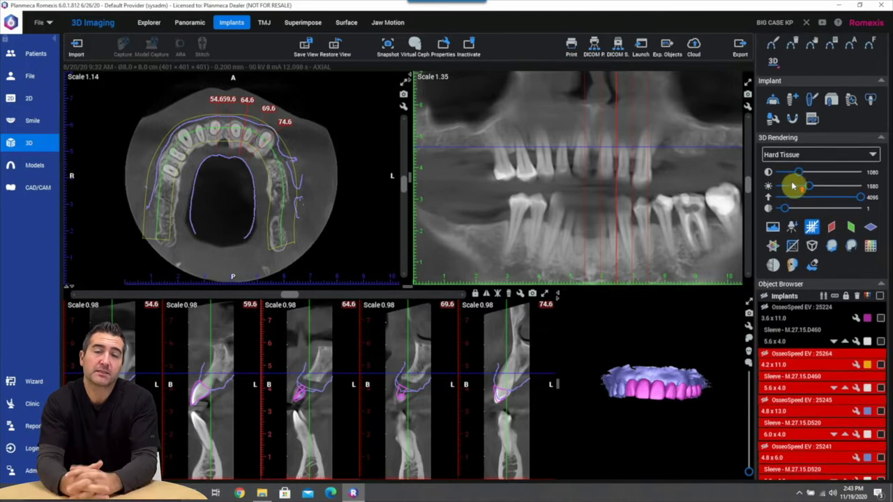
left_click(829, 105)
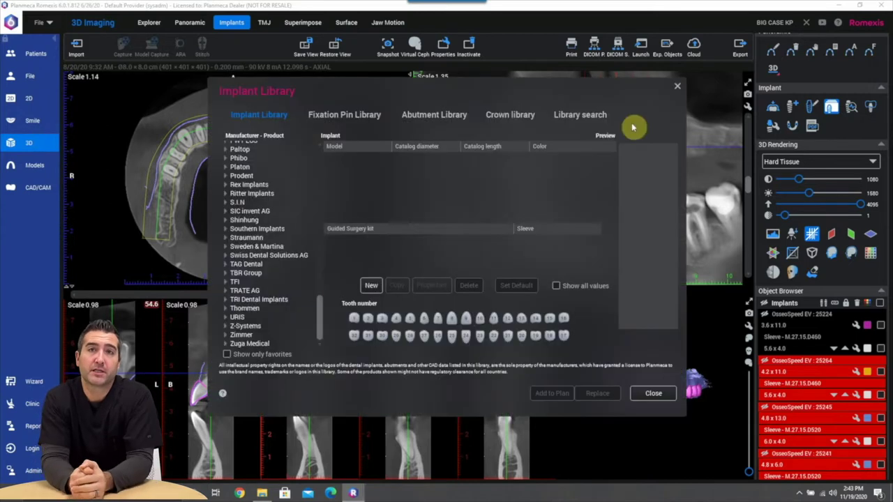
left_click_drag(320, 322, 334, 218)
left_click(225, 201)
left_click(262, 244)
scroll(420, 203, "down", 1)
left_click(421, 193)
scroll(426, 255, "down", 2)
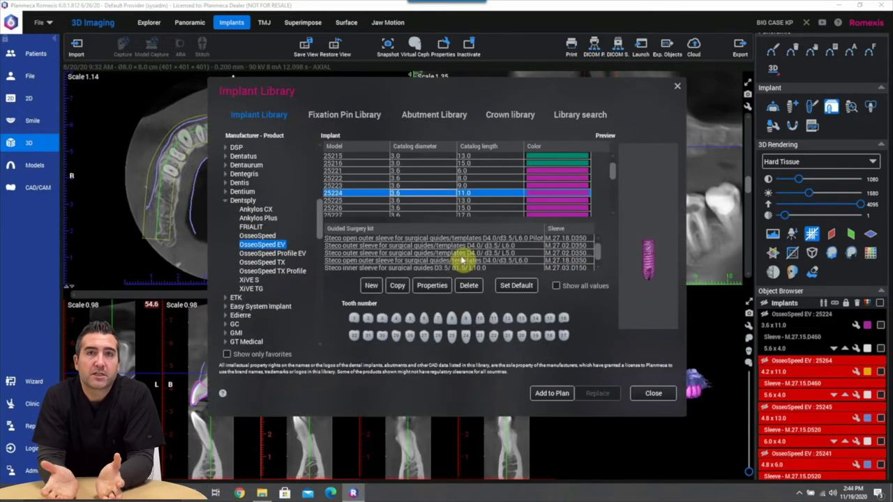
left_click(544, 256)
Place the selected implant at the upper right lateral incisor in the panoramic view and turn it so its apex points upward
left_click(551, 393)
left_click(561, 129)
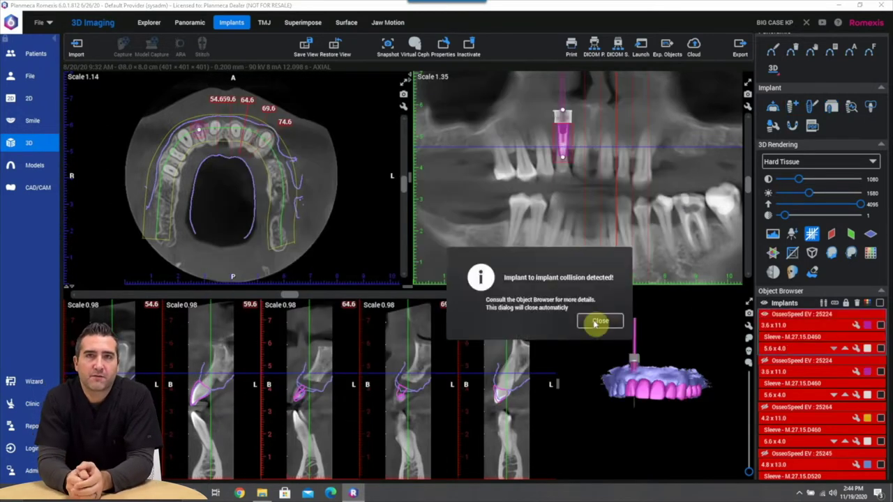
left_click(594, 322)
left_click_drag(562, 110, 563, 133)
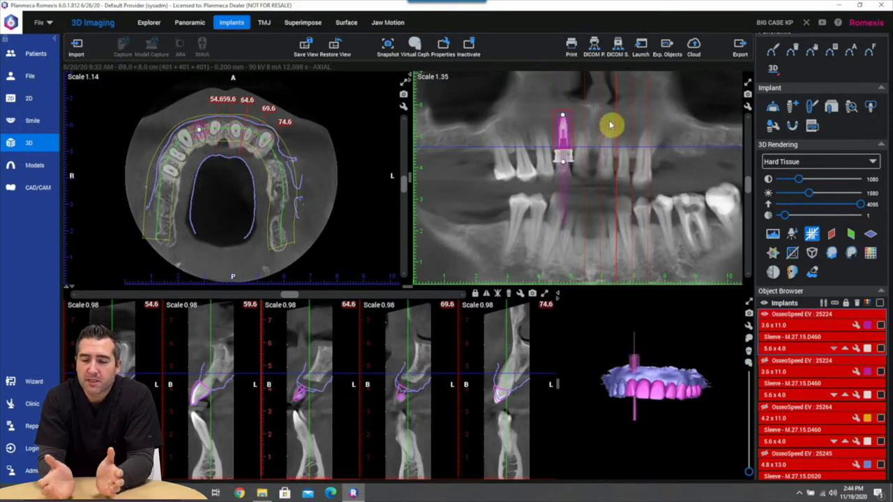
Place a second implant at the upper left central incisor in the panoramic view and turn its apex upward
left_click(609, 124)
left_click(595, 321)
left_click_drag(607, 103, 606, 195)
left_click_drag(606, 169, 607, 138)
Replace the left central incisor implant with OsseoSpeed EV 25263 (4.2 x 9.0) from the implant library
double_click(607, 138)
left_click(202, 123)
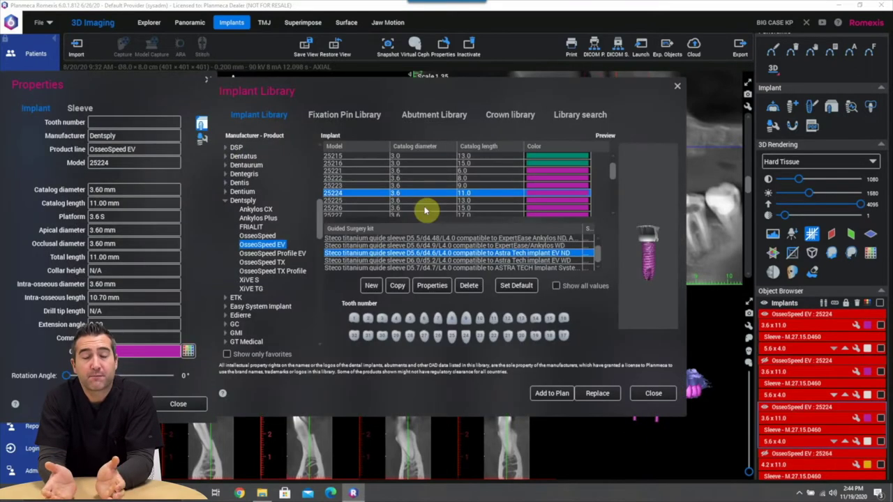
scroll(411, 206, "down", 3)
left_click(400, 186)
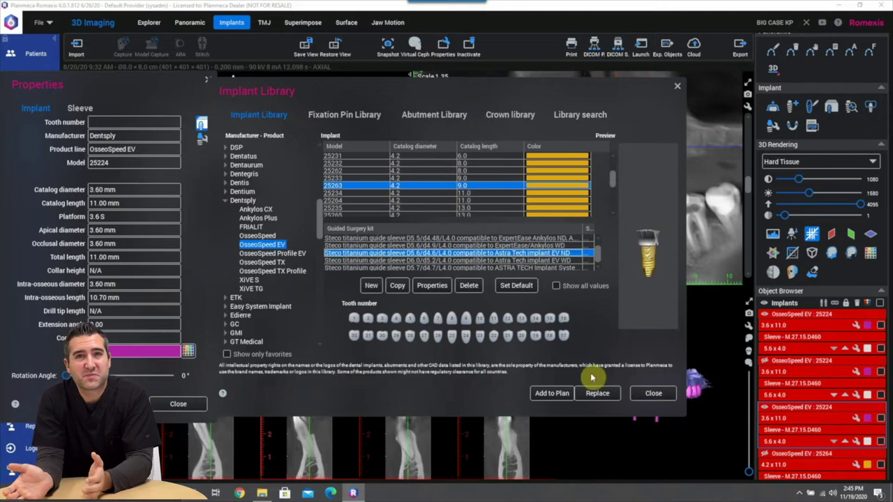
left_click(597, 392)
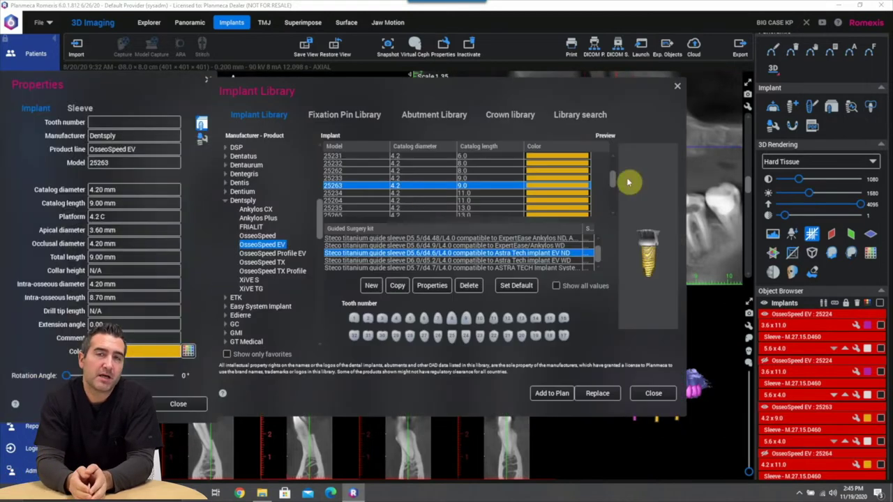
Set the left canine implant to OsseoSpeed EV 25245 (4.8 x 13.0) and the left molar implant to 25241 (4.8 x 6.0)
scroll(402, 207, "up", 2)
left_click(402, 207)
left_click(602, 392)
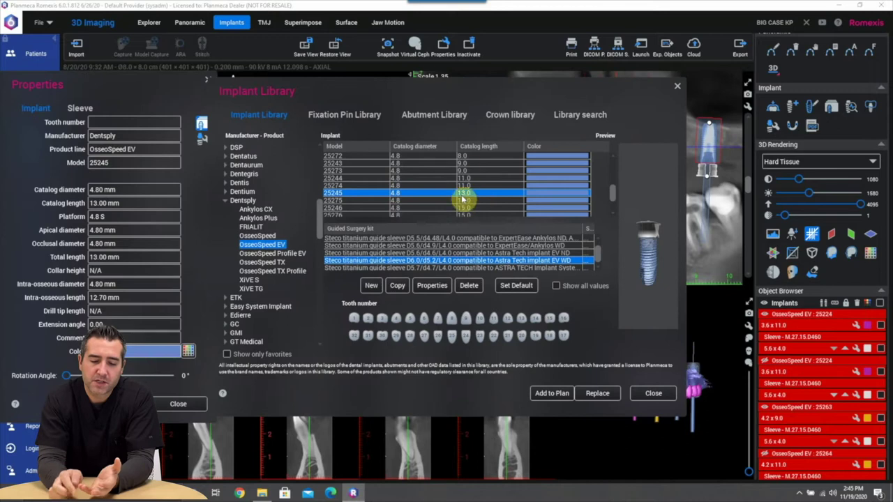
scroll(462, 195, "up", 2)
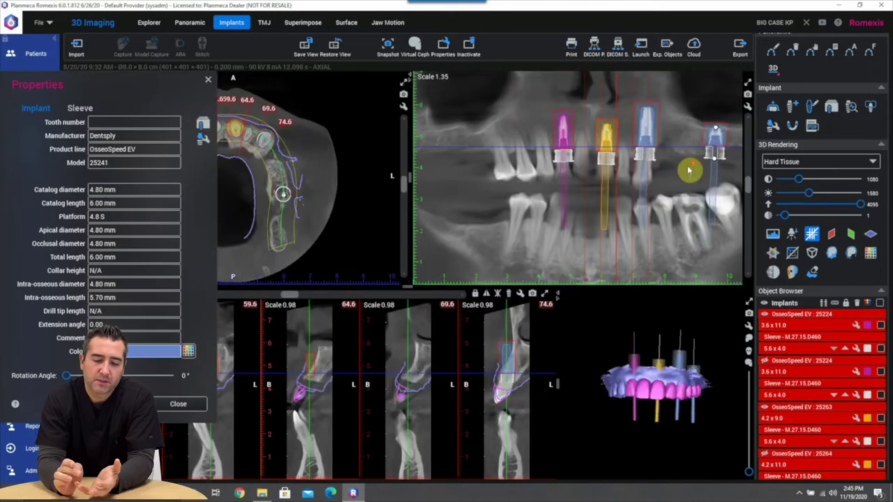
Align the slices to the left central incisor implant and tilt it in the cross-section to follow the tooth and bone
left_click_drag(628, 363, 697, 342)
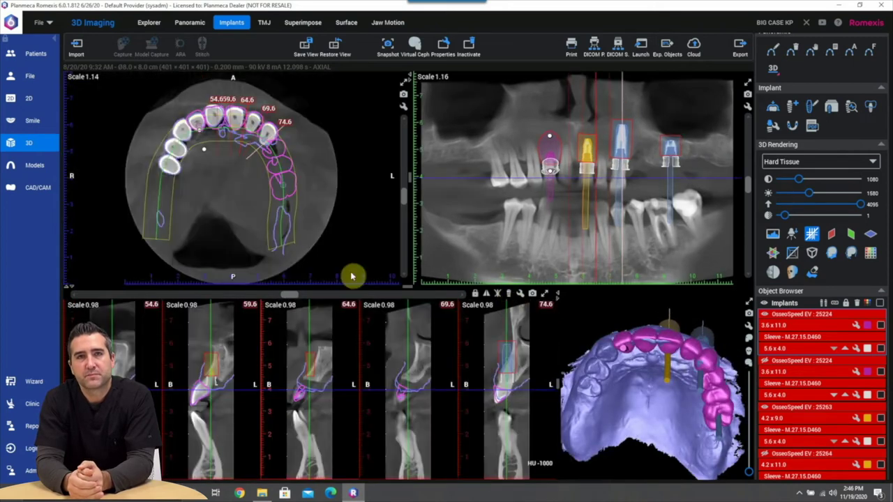
left_click(211, 364)
left_click(497, 294)
left_click_drag(208, 360, 237, 367)
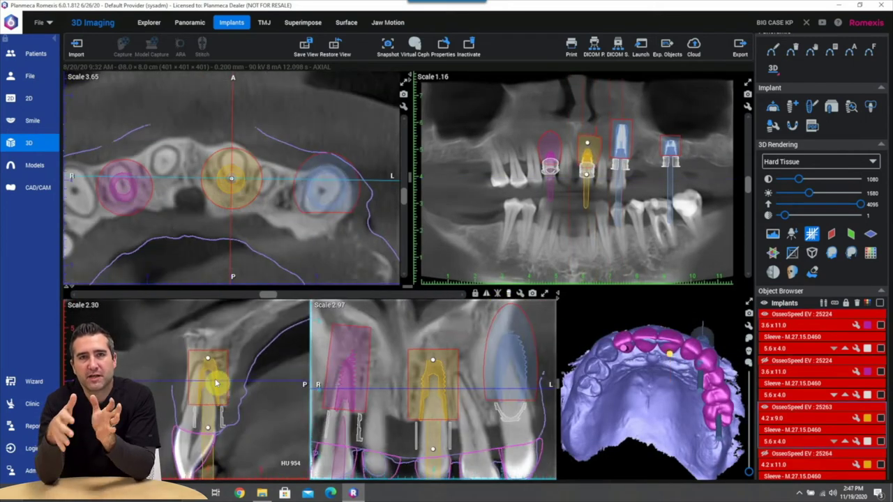
Replace the left central incisor implant with OsseoSpeed EV 25234 (4.2 x 11.0) and close its properties
double_click(216, 382)
left_click(202, 123)
scroll(444, 212, "up", 3)
left_click(447, 193)
left_click(598, 393)
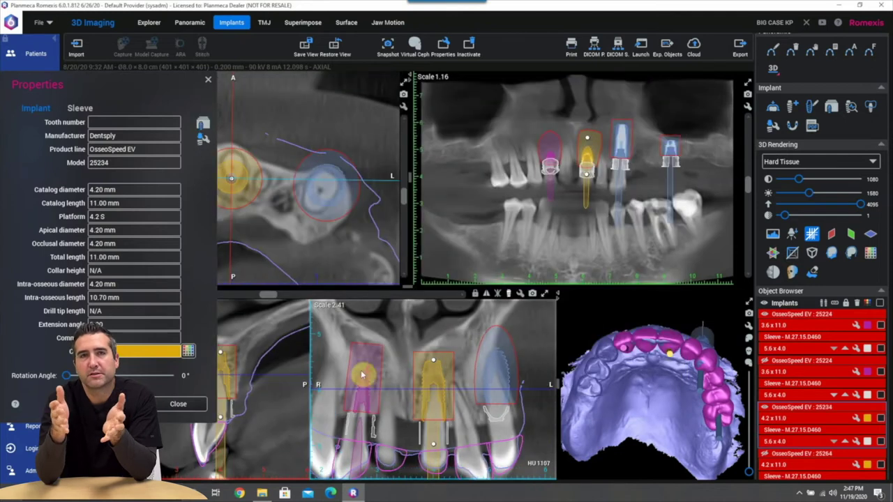
left_click(179, 404)
Center the slices on the right lateral incisor implant and fine-tune the tilt of the left central incisor implant
left_click_drag(658, 376, 647, 354)
double_click(551, 167)
left_click(179, 404)
left_click(630, 344)
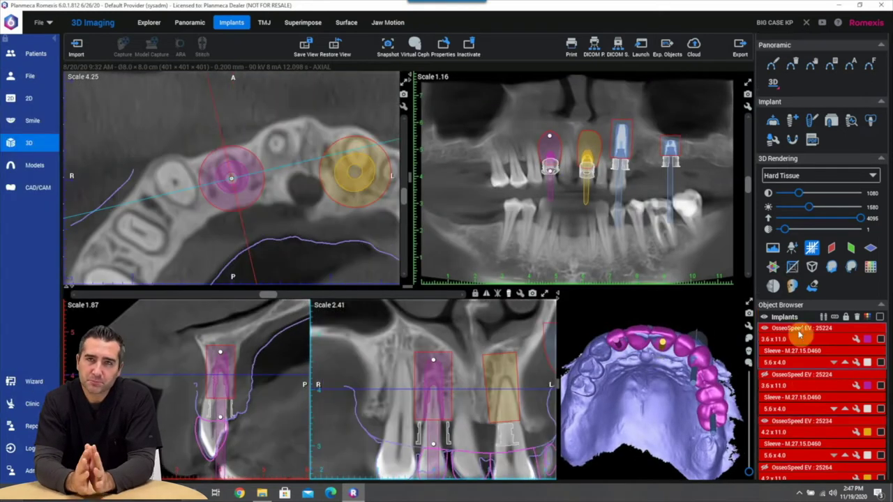
left_click(824, 267)
left_click_drag(662, 370, 667, 360)
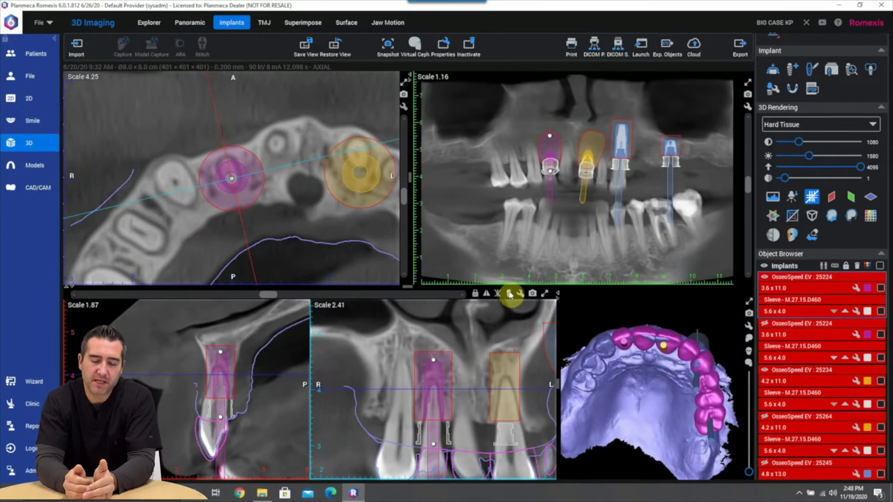
Align the slices to the left central incisor implant and rotate them around its axis to examine its position
left_click(509, 293)
left_click(580, 166)
left_click(509, 293)
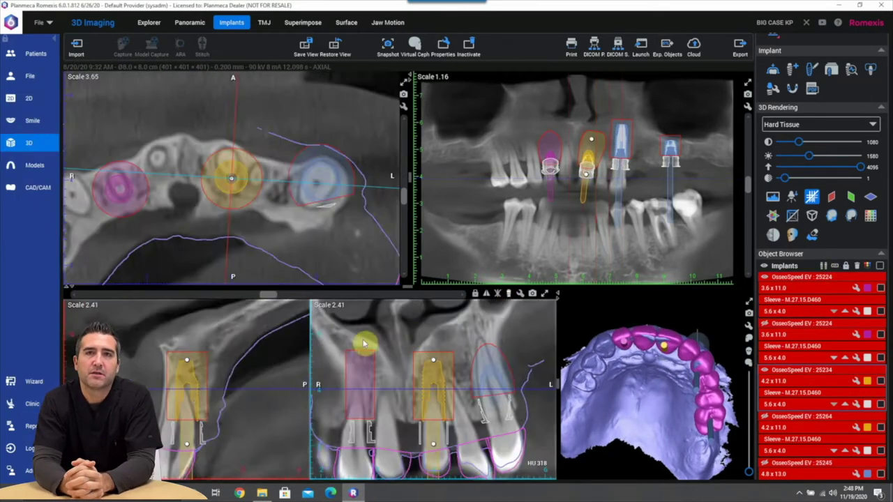
left_click_drag(268, 295, 236, 314)
left_click_drag(640, 408, 674, 434)
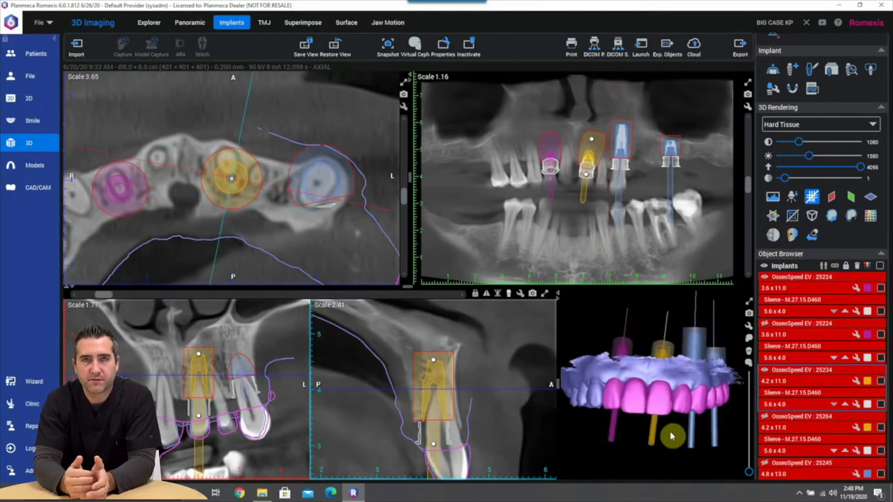
Select the right lateral incisor implant and shift its apex slightly in the lengthwise slice
double_click(551, 171)
left_click_drag(433, 360, 430, 361)
left_click_drag(612, 392, 601, 395)
left_click(825, 269)
left_click_drag(651, 418, 681, 272)
Align the slices to the left canine implant and adjust its tilt and position in both slice views
left_click(620, 166)
left_click(509, 295)
left_click_drag(186, 360, 213, 365)
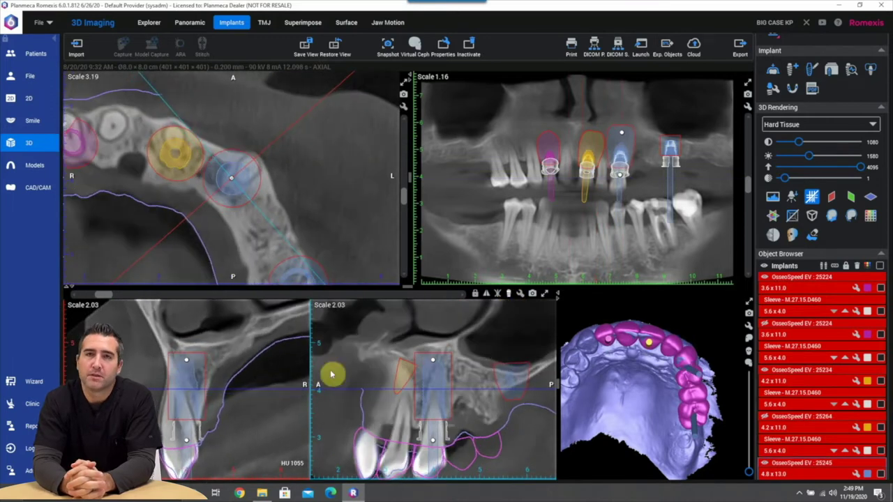
left_click_drag(666, 373, 623, 368)
left_click_drag(440, 407, 444, 407)
left_click_drag(568, 412, 593, 410)
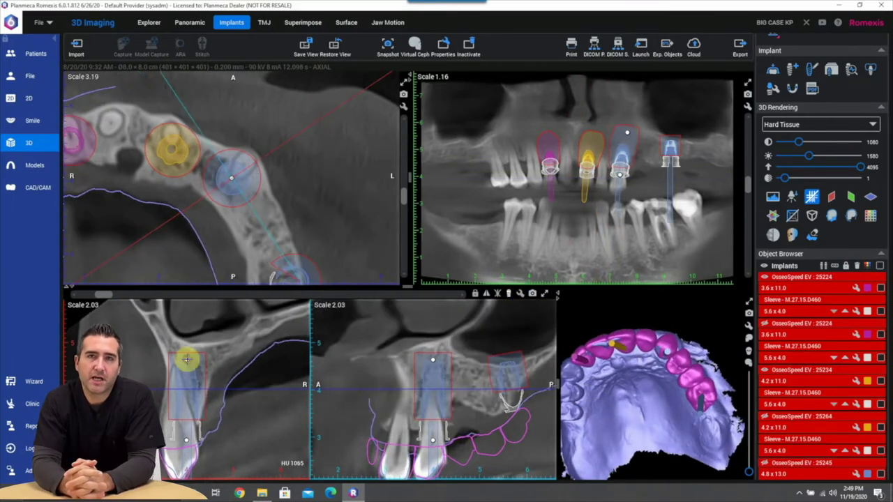
Center the slices on the left molar implant and reposition it in the ridge beneath the wax-up molar
scroll(195, 410, "down", 2)
scroll(202, 405, "up", 3)
scroll(429, 397, "down", 2)
left_click_drag(631, 349, 701, 321)
scroll(823, 377, "down", 3)
double_click(468, 391)
scroll(504, 385, "down", 2)
mouse_move(504, 385)
left_mouse_down()
mouse_move(496, 386)
mouse_move(514, 385)
left_mouse_up()
scroll(275, 370, "down", 5)
left_click_drag(657, 405, 657, 387)
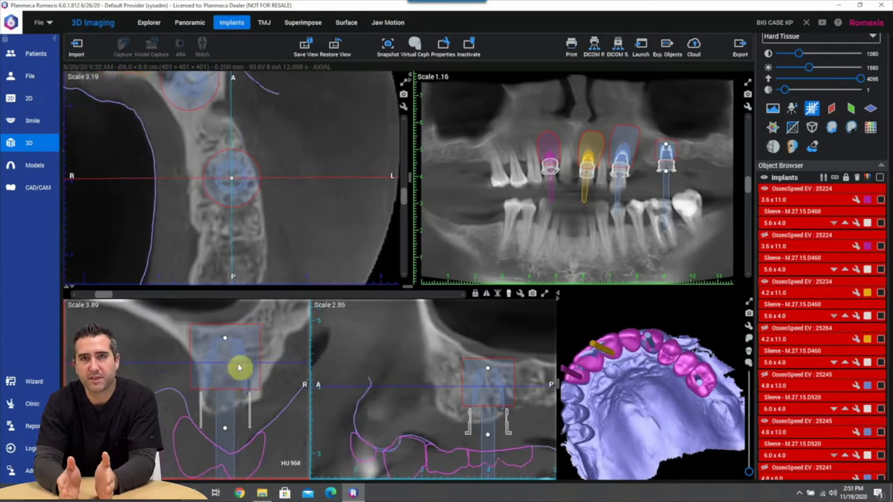
Adjust the left molar implant's angulation in the lengthwise slice to suit the wax-up crown
scroll(830, 425, "down", 1)
scroll(830, 425, "down", 2)
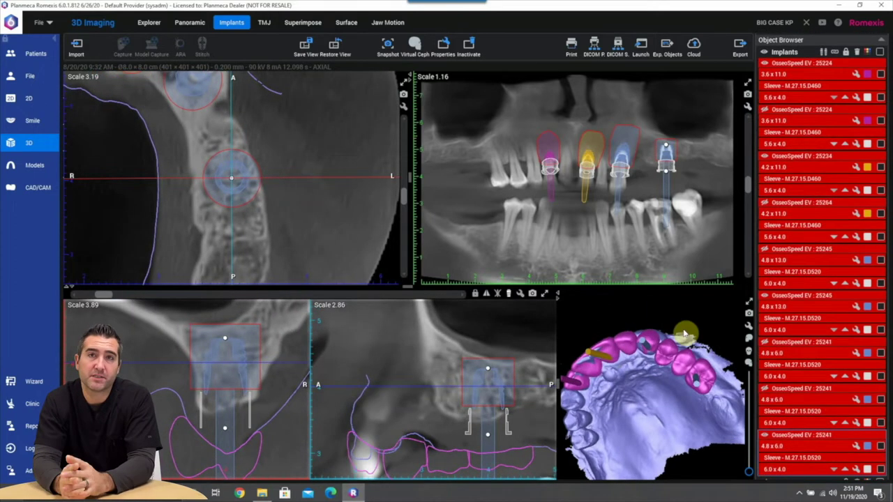
left_click(880, 305)
scroll(811, 335, "up", 1)
left_click(824, 97)
left_click_drag(652, 307, 647, 338)
left_click_drag(490, 385, 526, 421)
left_click_drag(643, 387, 642, 415)
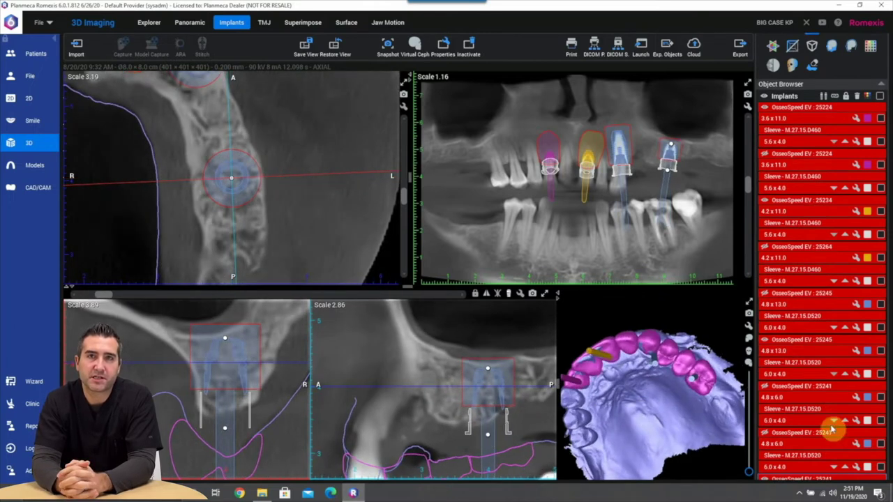
Refine the left canine implant's angulation and position in the cross-sectional and lengthwise slices relative to the wax-up canine
left_click(621, 152)
left_click_drag(226, 377, 259, 378)
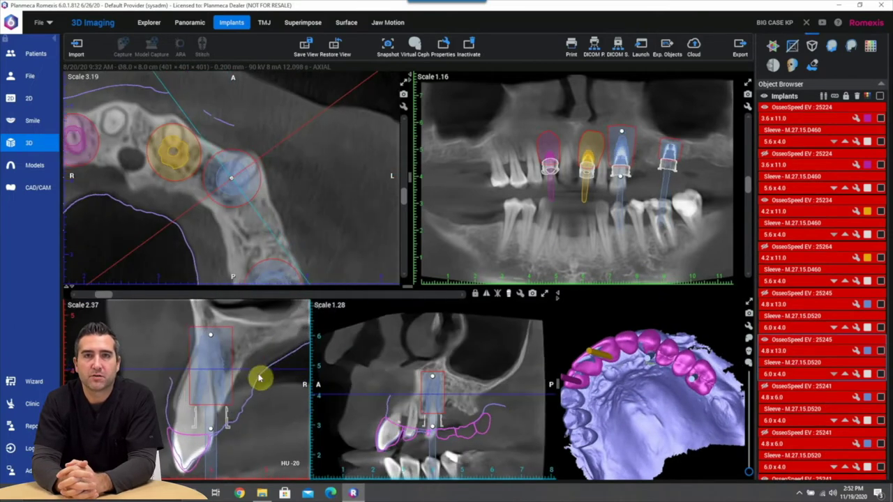
left_click_drag(212, 335, 214, 334)
left_click_drag(645, 394, 627, 422)
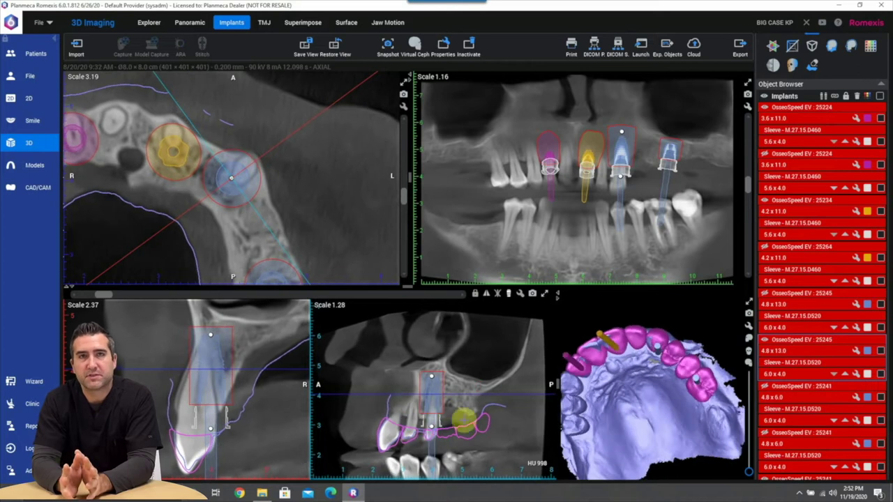
left_click_drag(462, 421, 457, 414)
left_click_drag(638, 405, 639, 413)
left_click_drag(212, 429, 214, 425)
left_click_drag(222, 371, 219, 362)
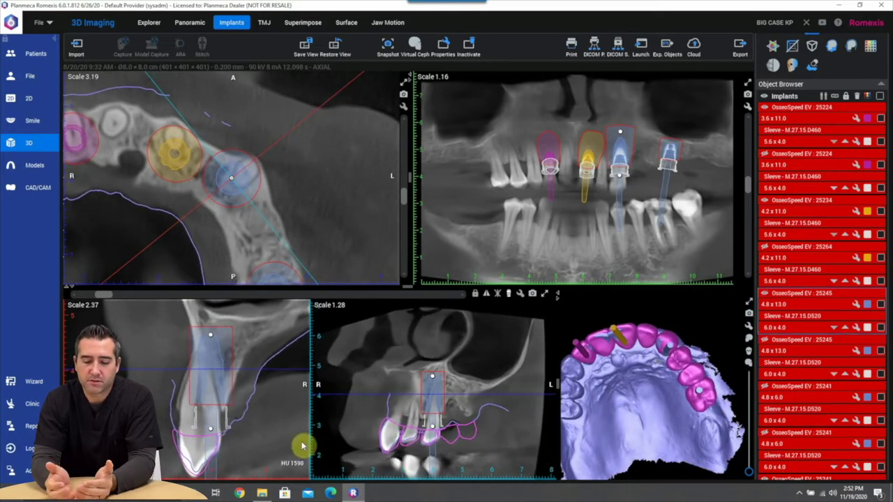
left_click_drag(648, 375, 633, 384)
left_click_drag(434, 391, 435, 395)
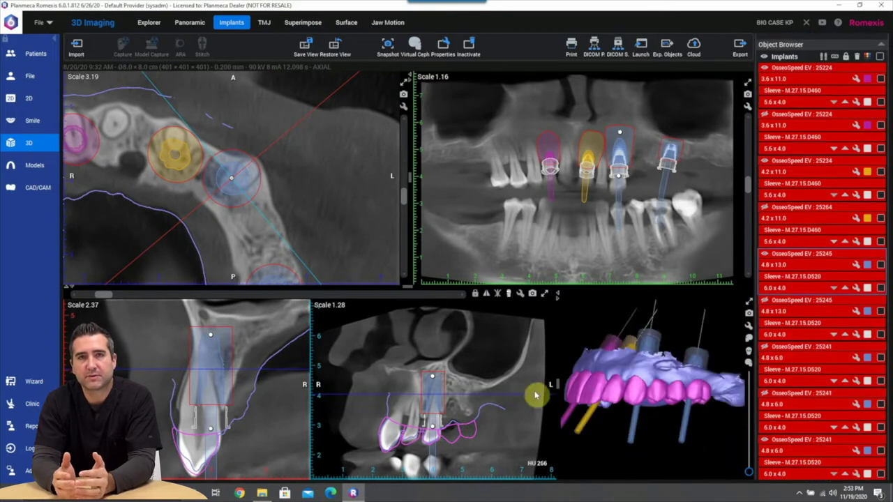
Examine the left molar implant in aligned slices and all four implants against the wax-up in an enlarged 3D view
left_click(508, 293)
left_click(508, 295)
left_click(505, 295)
left_click_drag(104, 294, 87, 301)
left_click(748, 302)
left_click_drag(391, 363, 456, 391)
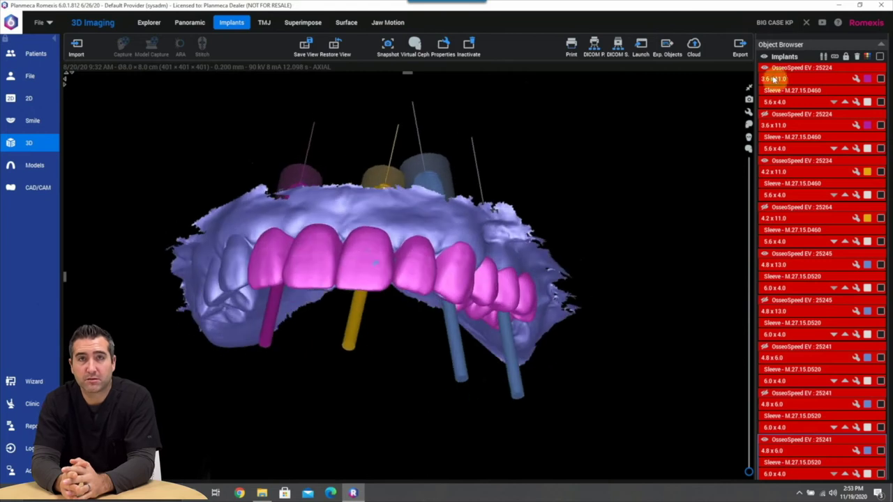
left_click(748, 82)
left_click_drag(624, 375, 652, 317)
Add a URIS Anchor Pin AP15 (3.5 x 13.0) with sleeve NAS19 between the left canine and left molar implants
scroll(857, 108, "up", 6)
left_click(792, 201)
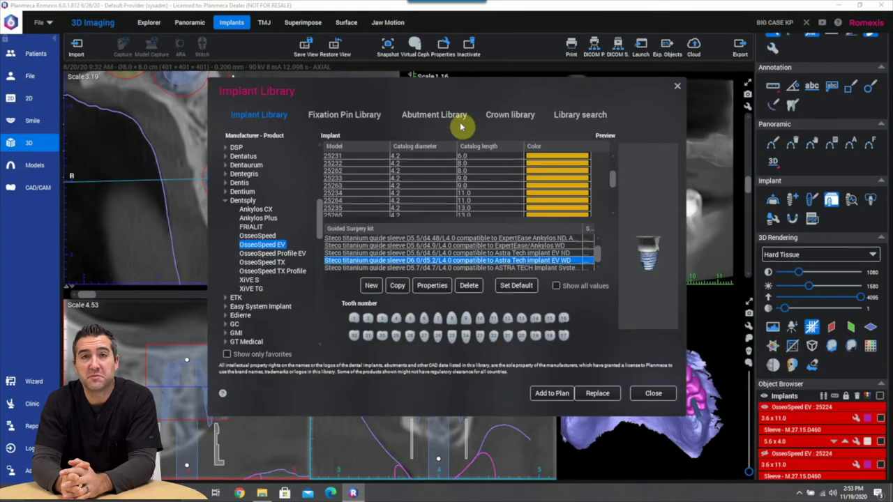
left_click(345, 115)
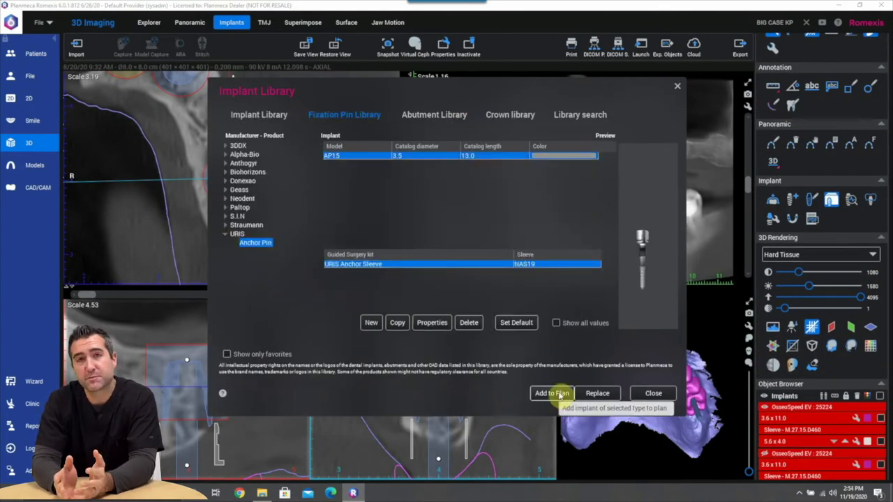
left_click(552, 392)
left_click(641, 139)
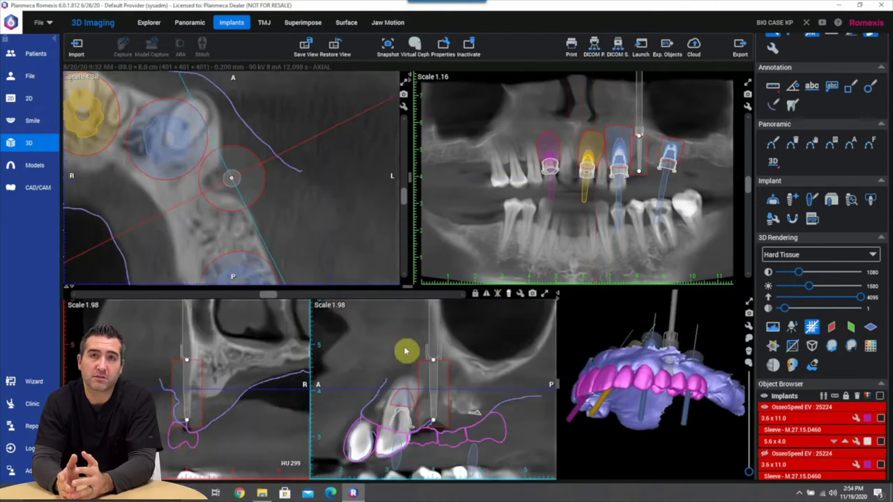
Rotate and reposition the anchor pin in the cross-section so it enters the bone between the left canine and molar implants
left_click_drag(173, 439, 172, 440)
left_click_drag(186, 360, 174, 447)
left_click_drag(687, 377, 642, 380)
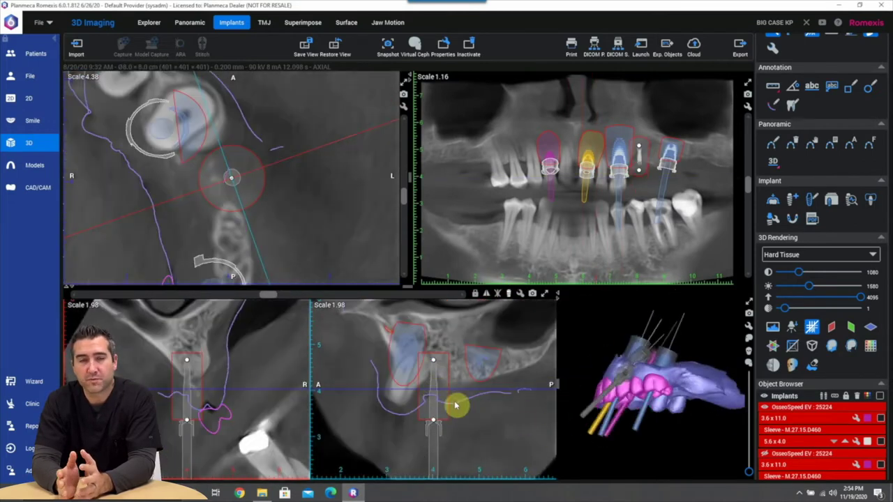
left_click_drag(187, 360, 205, 363)
left_click_drag(638, 397, 706, 388)
Copy the anchor pin, align the slices to the copy at the front of the arch, and turn it to enter facially
right_click(641, 166)
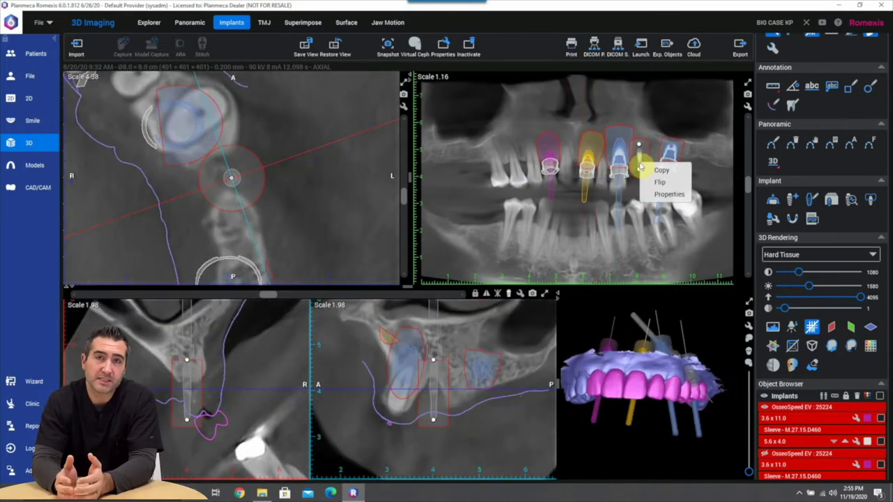
left_click(660, 170)
left_click(600, 319)
left_click(510, 294)
left_click_drag(187, 360, 173, 421)
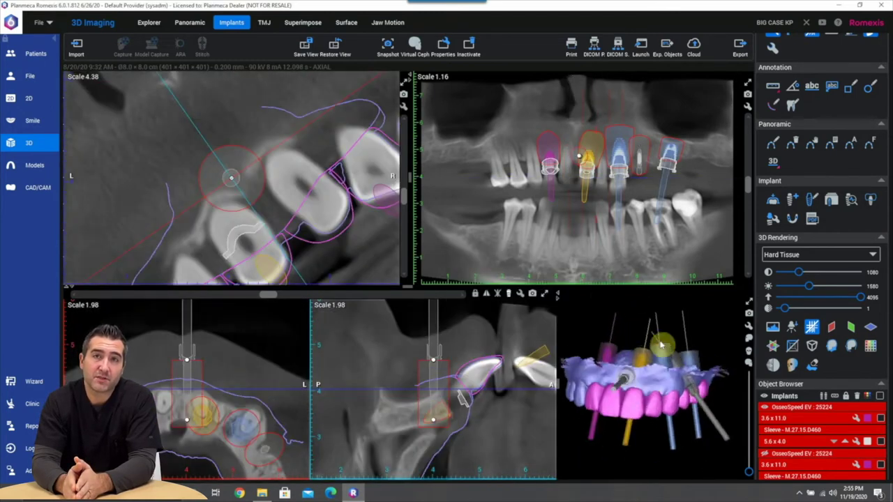
Move and angle the copied anchor pin so it sits between the left central incisor and left canine implants
scroll(802, 434, "down", 3)
scroll(805, 418, "down", 10)
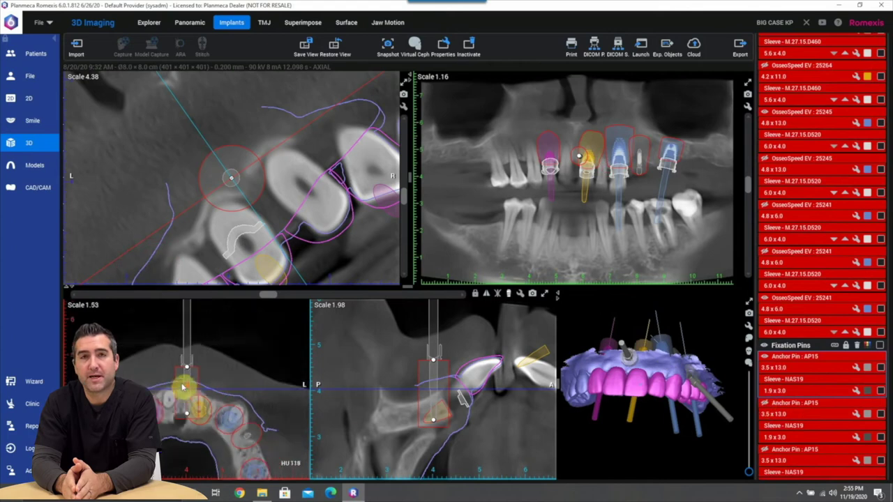
left_click_drag(215, 389, 219, 384)
left_click_drag(433, 360, 412, 362)
left_click_drag(187, 389, 189, 389)
left_click_drag(433, 420, 439, 419)
Inspect both anchor pins around the arch in an enlarged 3D view and restore the layout
left_click_drag(649, 363, 655, 418)
left_click(748, 302)
scroll(547, 380, "up", 5)
left_click_drag(548, 380, 441, 316)
scroll(440, 317, "down", 5)
double_click(698, 360)
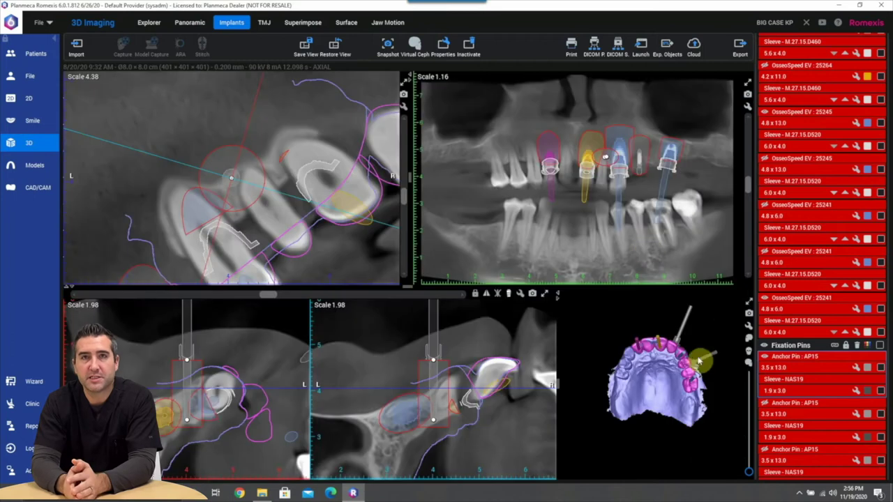
Move the sleeve of the right lateral incisor implant outward to a distance of 6.00 mm from the implant
left_click(552, 171)
scroll(785, 406, "up", 5)
double_click(846, 137)
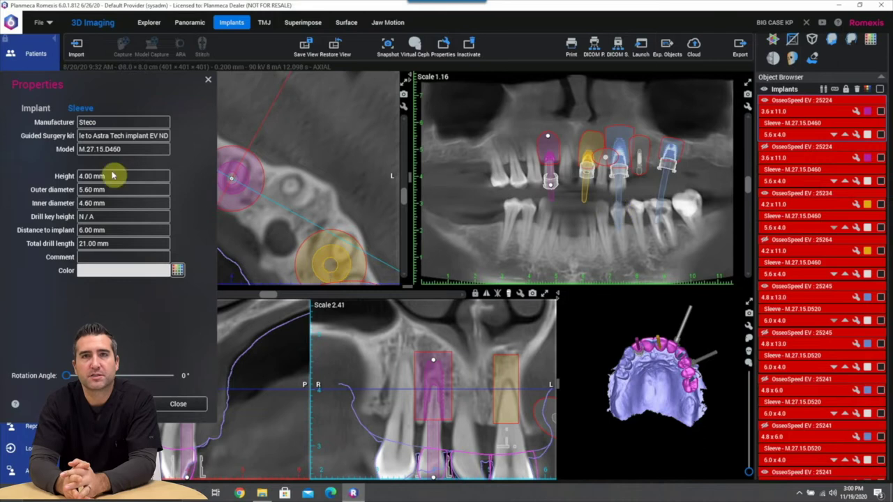
left_click(178, 403)
Rotate the sleeve of the right lateral incisor implant to 33° while checking it against the jaw scan
scroll(787, 395, "down", 10)
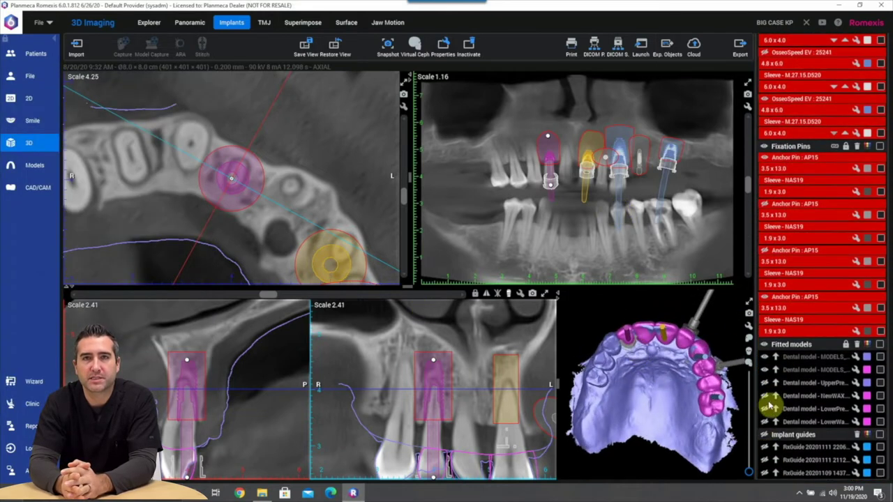
scroll(632, 358, "up", 3)
scroll(797, 293, "up", 10)
left_click(855, 120)
left_click_drag(62, 375, 67, 376)
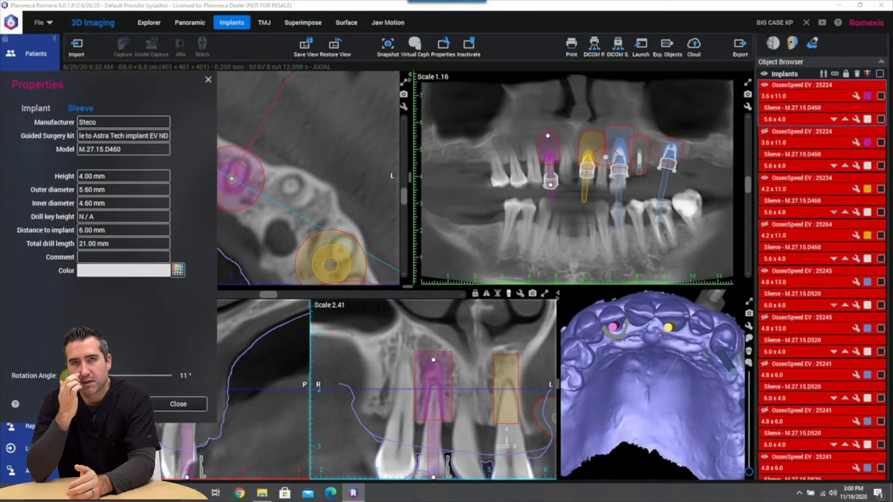
mouse_move(634, 439)
left_mouse_down()
mouse_move(632, 370)
mouse_move(632, 446)
left_mouse_up()
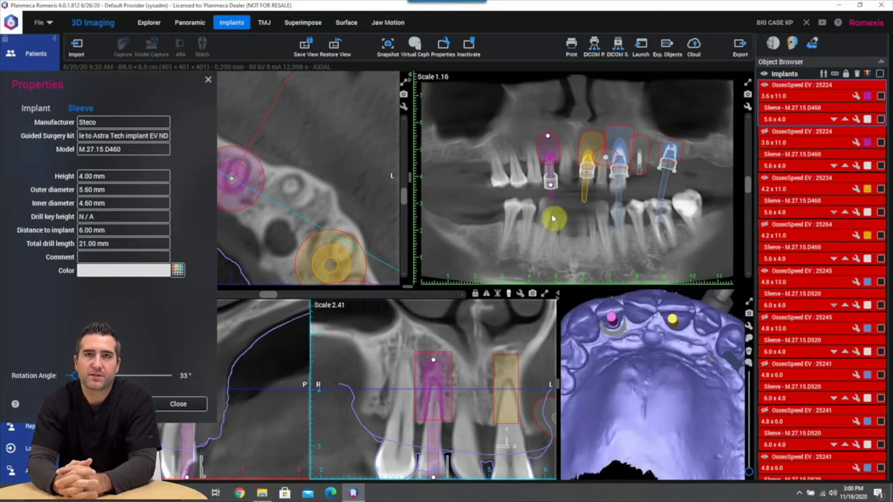
Move the sleeve of the yellow 4.2 x 11.0 implant outward until it clears the jaw scan, and close its properties
left_click(499, 367)
left_click(845, 212)
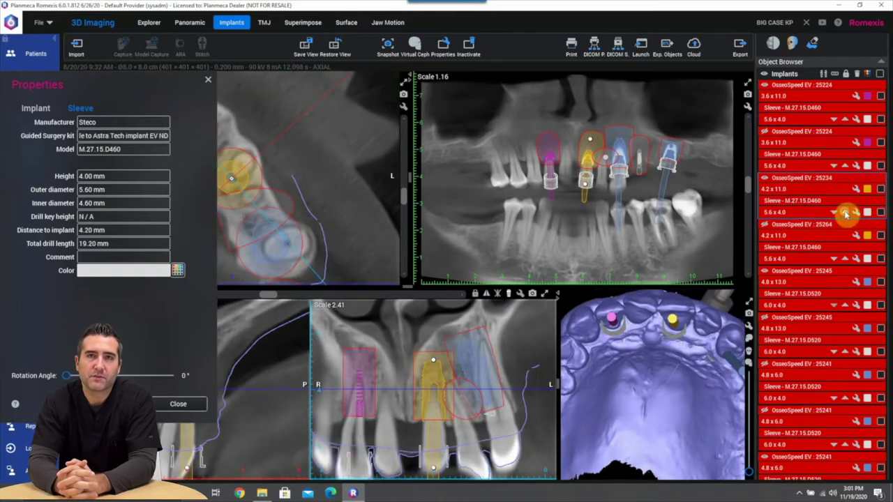
left_click_drag(606, 367, 578, 366)
left_click(178, 404)
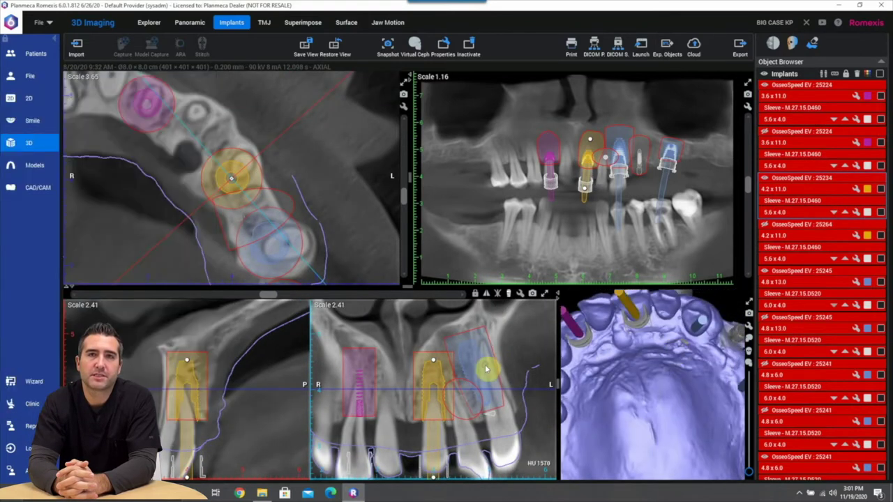
Move the sleeve of the left canine 4.8 x 13.0 implant outward from the implant and close its properties
scroll(619, 172, "down", 2)
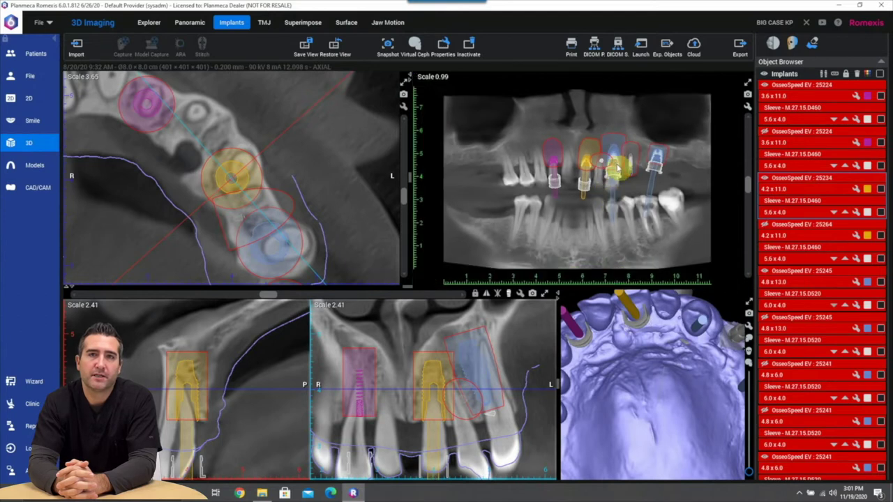
double_click(807, 305)
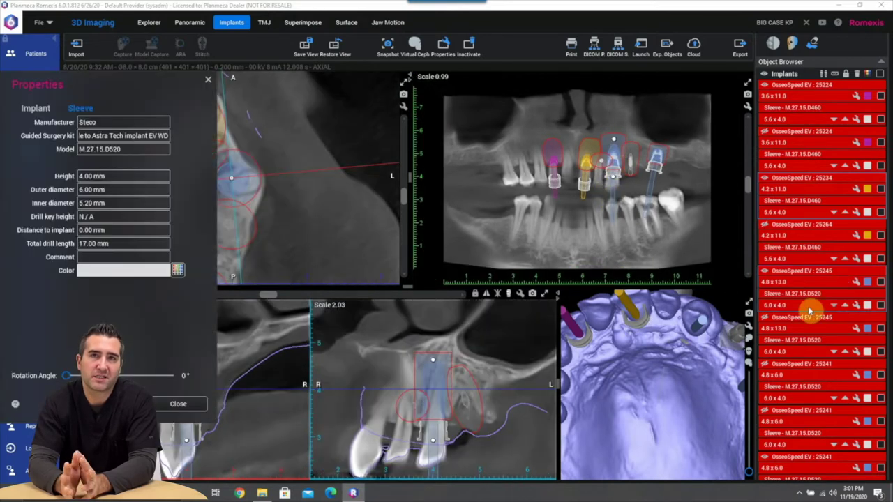
left_click(849, 306)
left_click(849, 306)
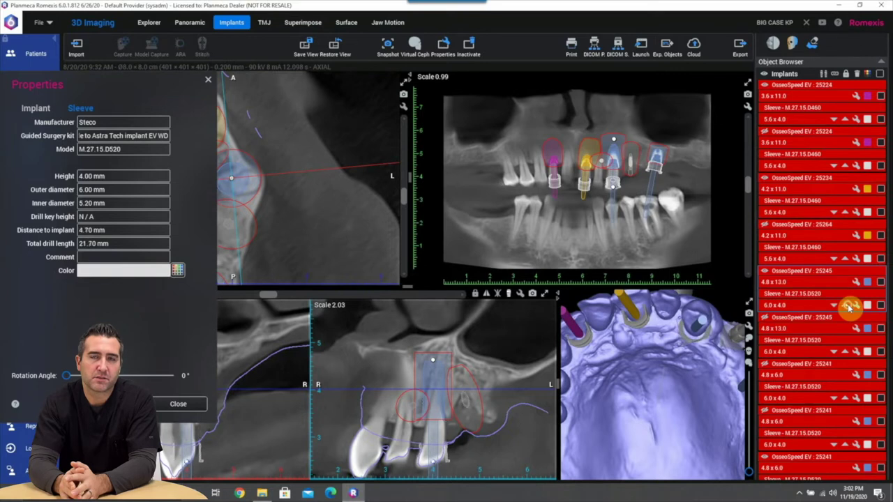
left_click(202, 403)
Set the left molar implant's sleeve to 8.00 mm from the implant and rotate it to fit the jaw scan
scroll(811, 424, "down", 1)
left_click(856, 450)
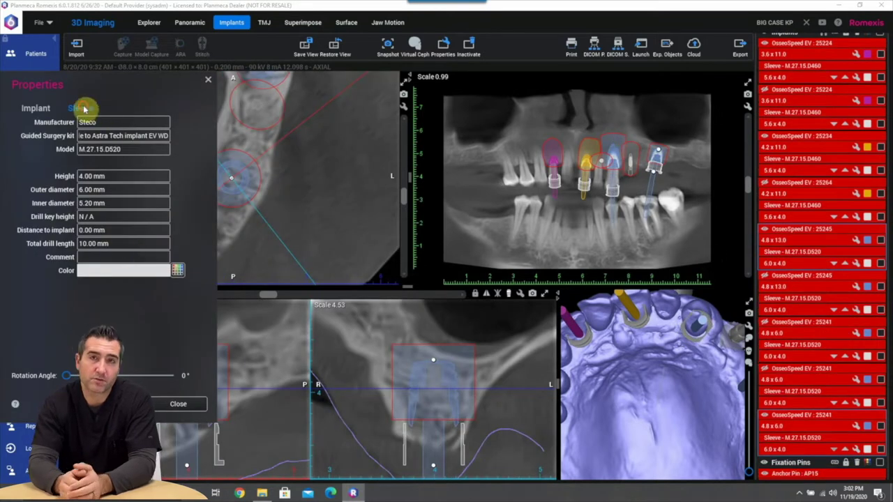
left_click(848, 449)
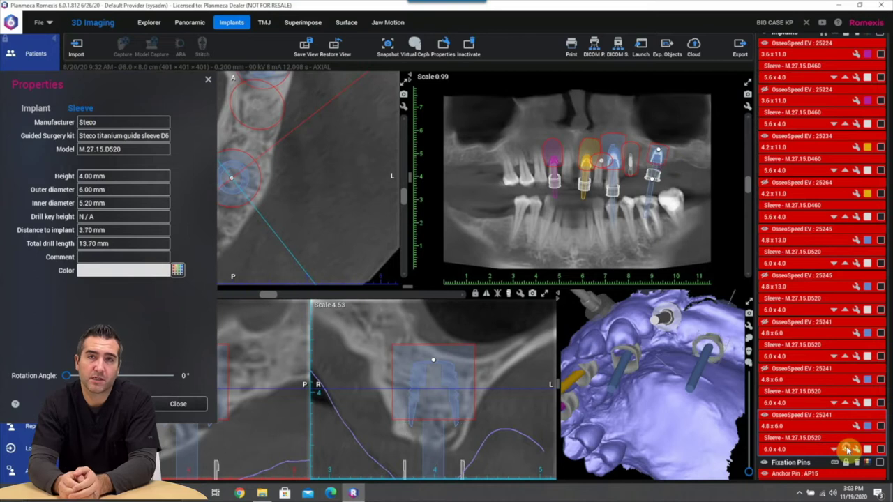
left_click_drag(74, 377, 87, 376)
left_click_drag(656, 398, 711, 325)
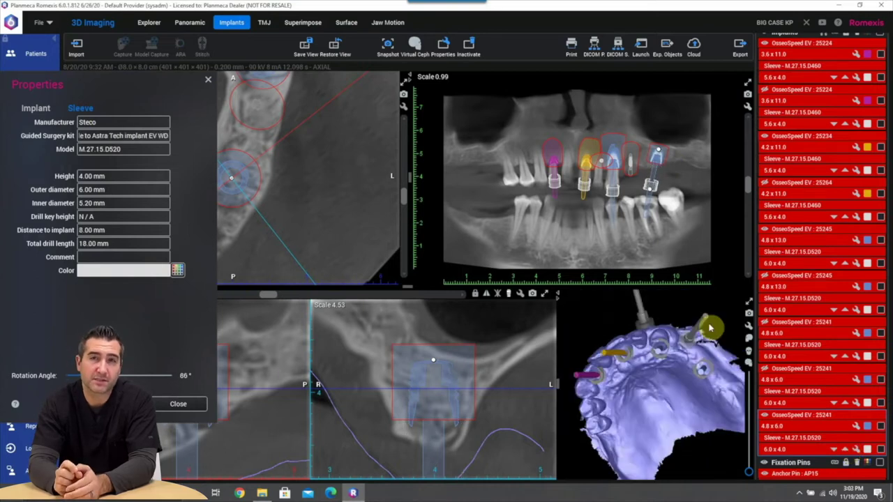
left_click(748, 302)
left_click(179, 404)
left_click_drag(481, 279, 534, 226)
scroll(810, 149, "up", 2)
left_click(792, 127)
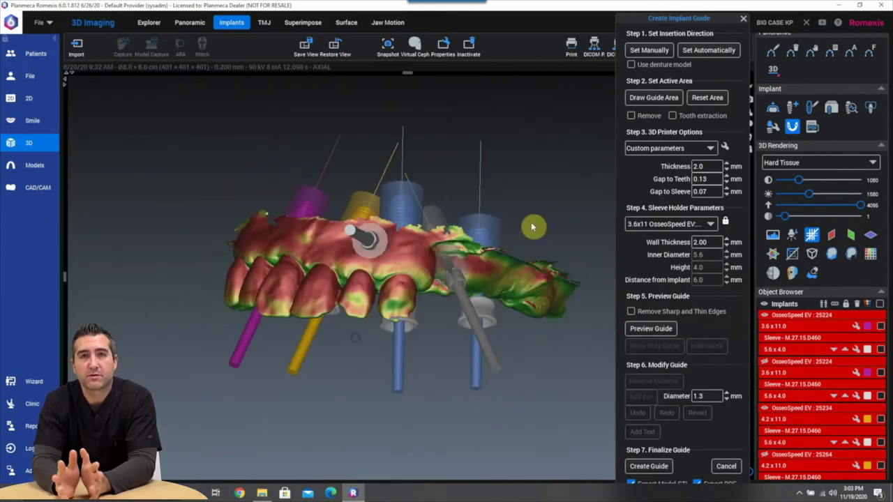
left_click(726, 466)
left_click(748, 81)
double_click(606, 160)
left_click(178, 404)
Select the front anchor pin and check its position against the jaw scan in the cross-sections and 3D view
scroll(795, 354, "down", 1)
scroll(795, 349, "down", 10)
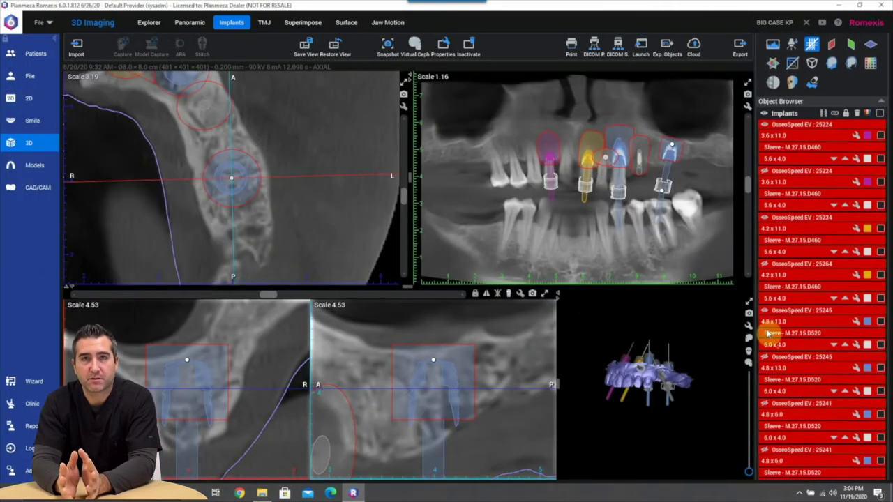
left_click(774, 375)
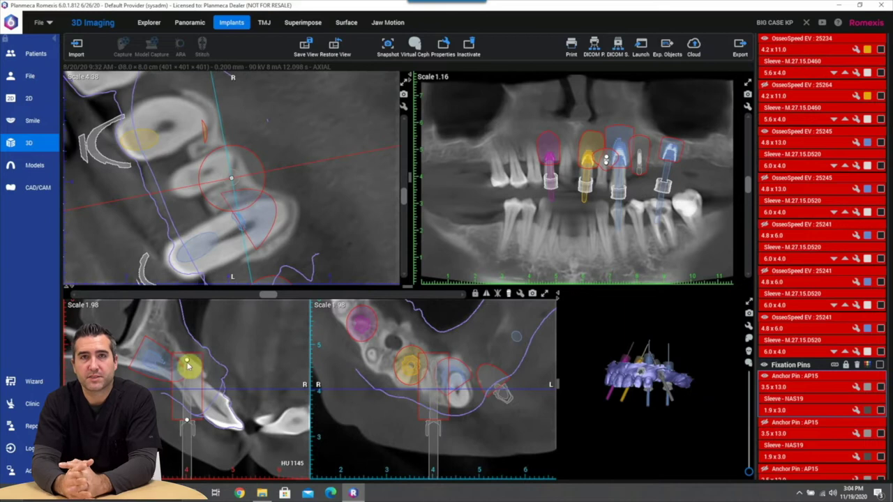
scroll(705, 356, "up", 5)
left_click_drag(698, 359, 622, 355)
scroll(837, 71, "up", 6)
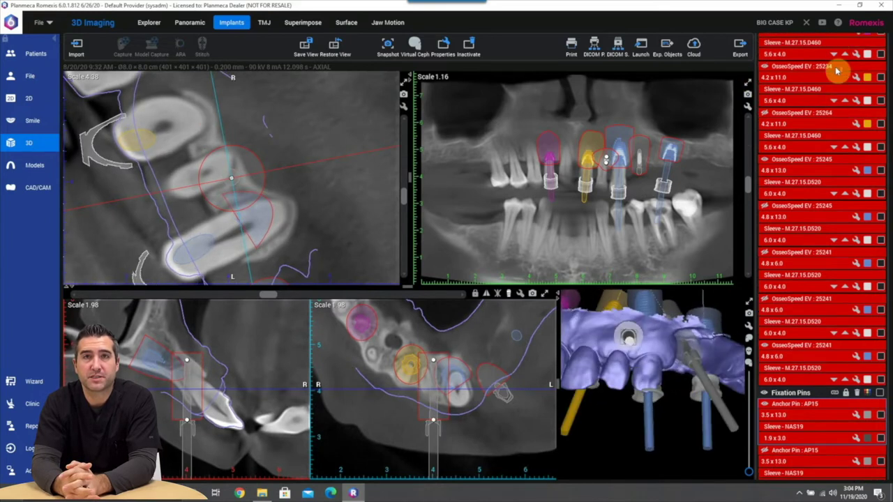
Start a new implant guide in the enlarged 3D view and draw its active area over the upper teeth, palate and sleeves
scroll(837, 71, "up", 2)
left_click(749, 302)
left_click_drag(474, 345, 429, 293)
left_click(492, 236)
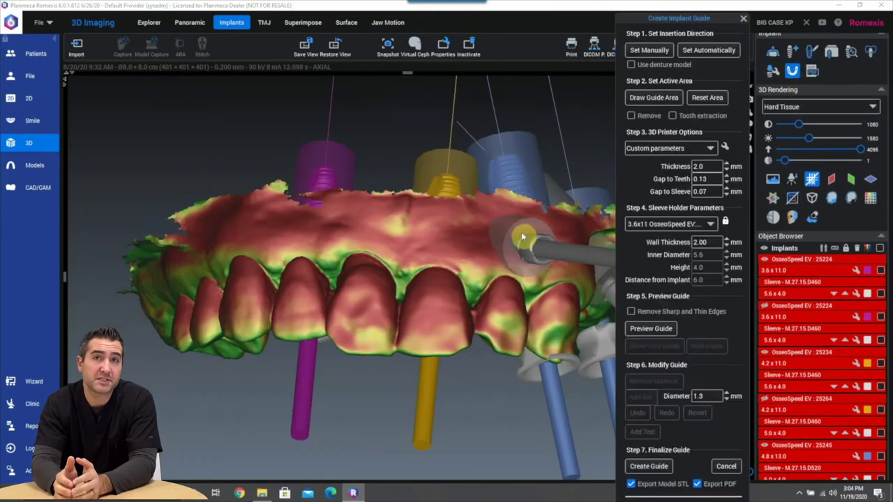
left_click_drag(521, 237, 648, 78)
mouse_move(343, 161)
left_mouse_down()
mouse_move(284, 200)
mouse_move(283, 365)
mouse_move(494, 391)
left_mouse_up()
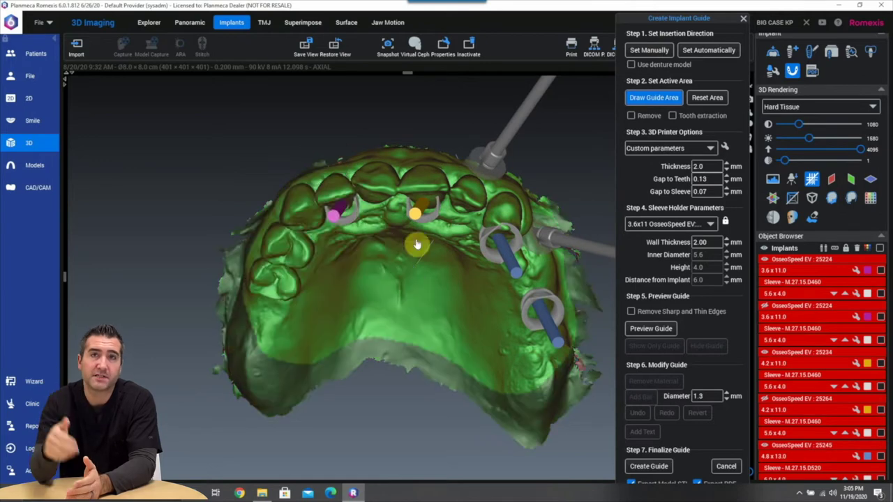
Mark the five front teeth from the right lateral incisor to the left canine as tooth extractions on the guide area
left_click(672, 115)
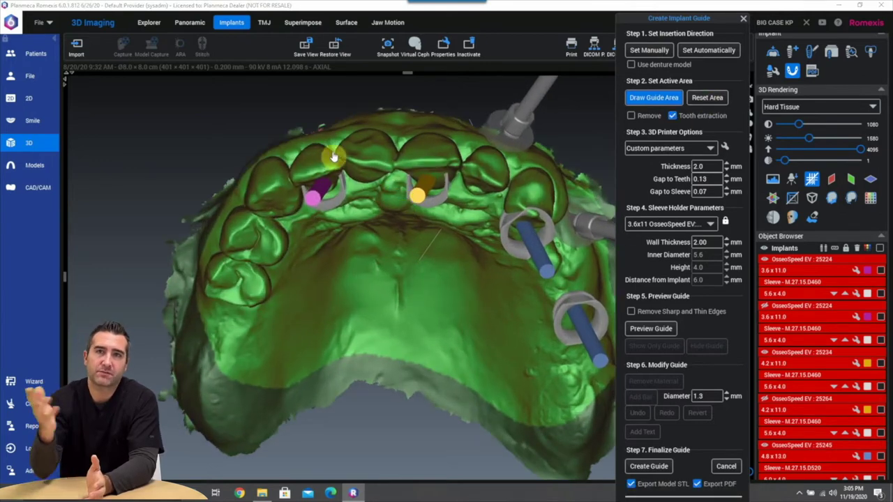
left_click_drag(334, 157, 298, 155)
mouse_move(298, 194)
left_mouse_down()
mouse_move(419, 192)
mouse_move(551, 213)
mouse_move(518, 175)
mouse_move(471, 155)
left_mouse_up()
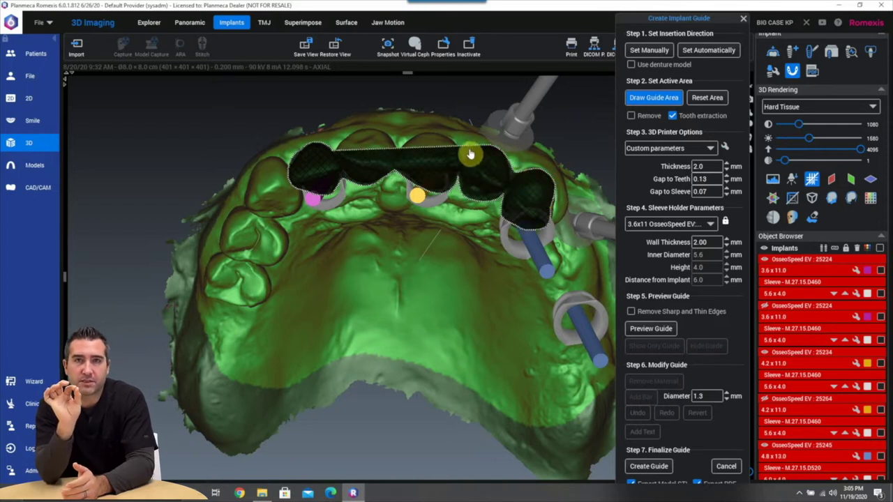
left_click_drag(344, 138, 336, 149)
mouse_move(482, 199)
middle_mouse_down()
mouse_move(410, 197)
mouse_move(443, 149)
mouse_move(478, 191)
mouse_move(506, 193)
mouse_move(334, 205)
middle_mouse_up()
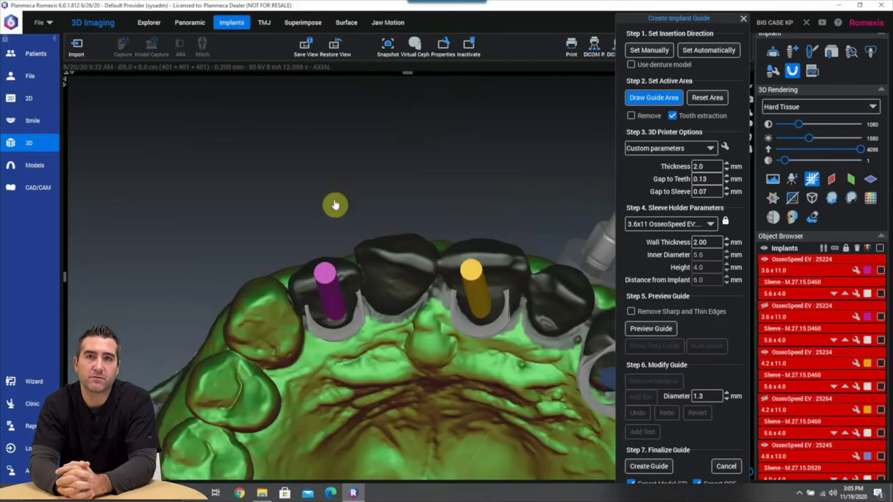
scroll(325, 267, "up", 4)
scroll(325, 268, "down", 3)
middle_click_drag(325, 267, 473, 398)
scroll(319, 295, "down", 4)
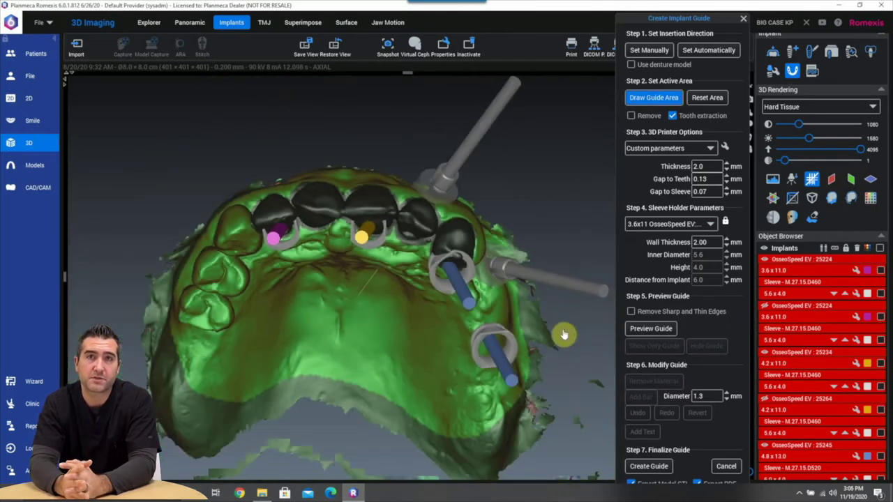
Set the guide thickness to 3.70 mm, generate the guide preview and show only the guide
left_click(726, 165)
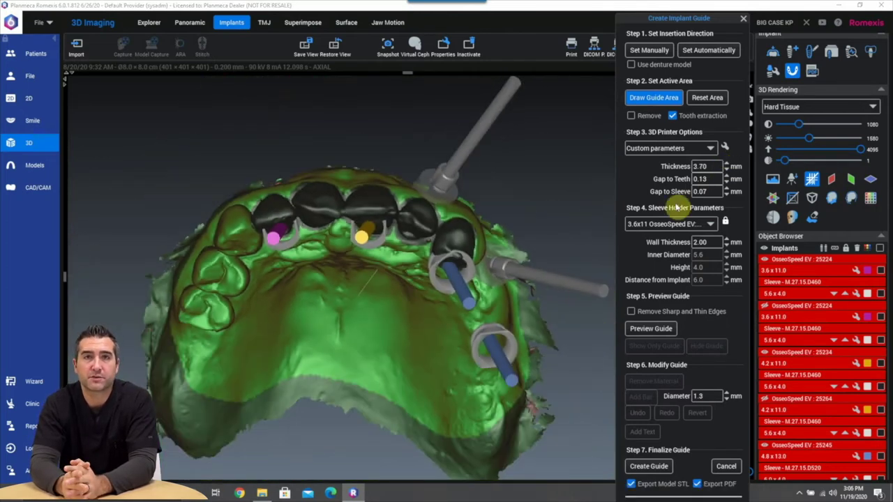
left_click(651, 330)
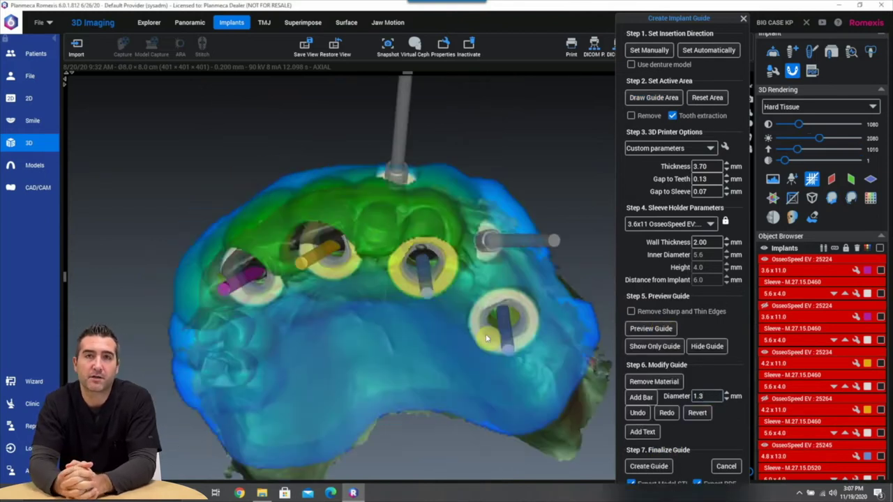
left_click(654, 346)
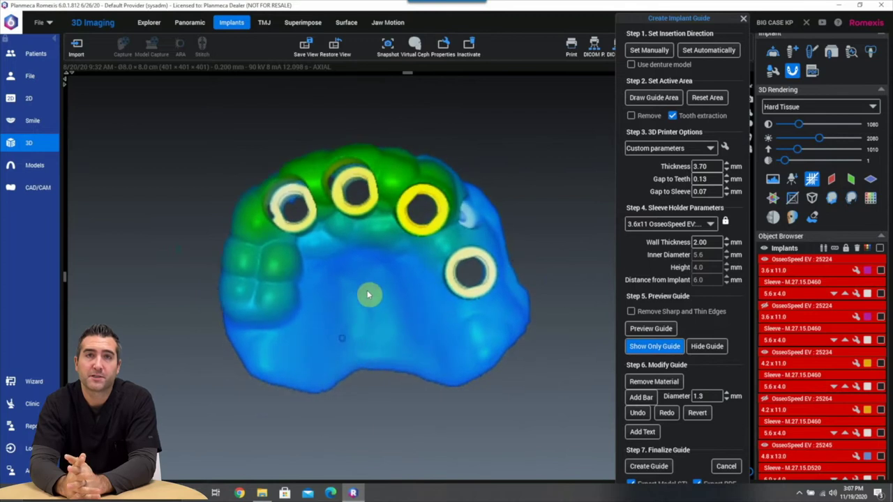
Remove material along the guide's upper facial border, from the right side around the front to the left side
left_click(653, 381)
right_click_drag(417, 341, 424, 292)
left_click(408, 334)
left_click_drag(364, 200, 346, 258)
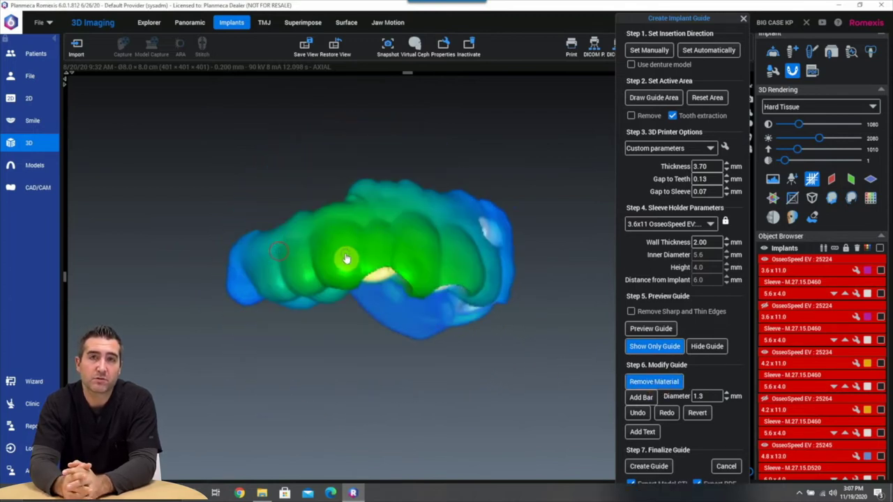
left_click_drag(377, 183, 245, 241)
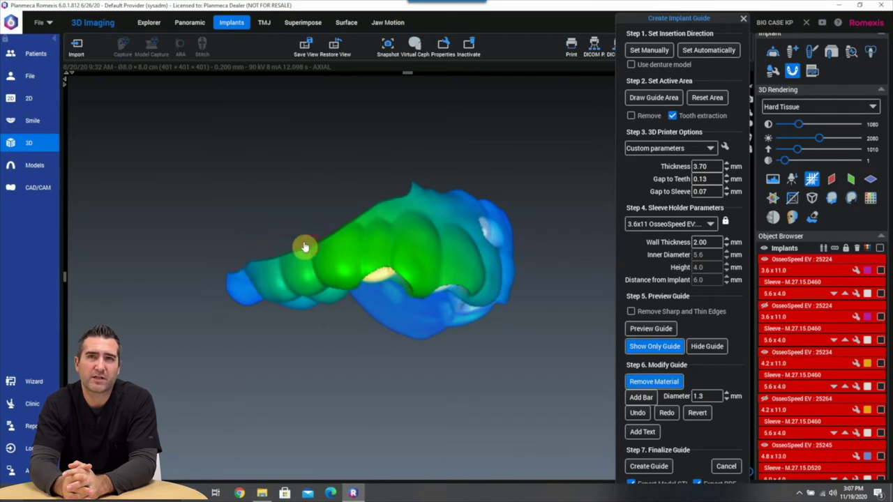
right_click_drag(305, 247, 280, 217)
left_click_drag(425, 189, 445, 191)
left_click_drag(333, 195, 377, 188)
mouse_move(490, 220)
right_mouse_down()
mouse_move(448, 230)
mouse_move(343, 211)
right_mouse_up()
left_click_drag(431, 235, 534, 255)
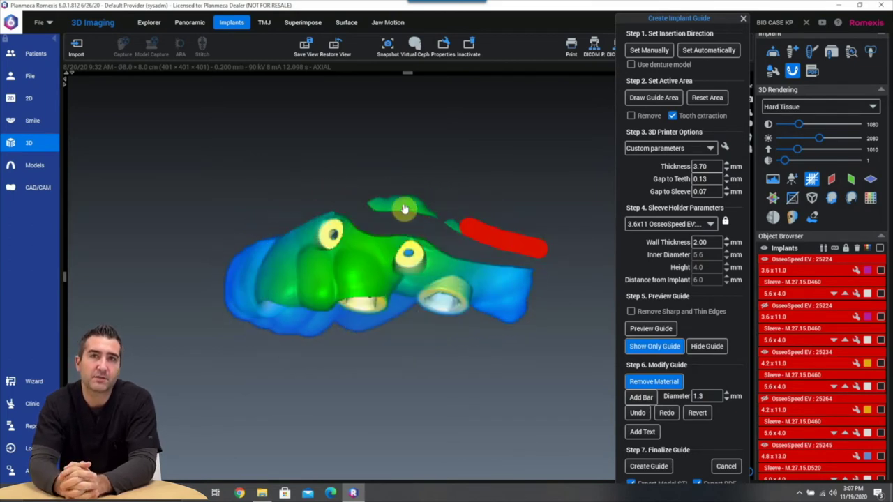
Trim the guide's posterior border and cut three round holes through its palatal area
mouse_move(430, 325)
right_mouse_down()
mouse_move(386, 385)
mouse_move(405, 298)
mouse_move(447, 289)
right_mouse_up()
mouse_move(533, 245)
left_mouse_down()
mouse_move(536, 263)
mouse_move(420, 384)
mouse_move(314, 431)
left_mouse_up()
mouse_move(442, 424)
right_mouse_down()
mouse_move(451, 298)
mouse_move(380, 262)
right_mouse_up()
left_click_drag(270, 249, 283, 252)
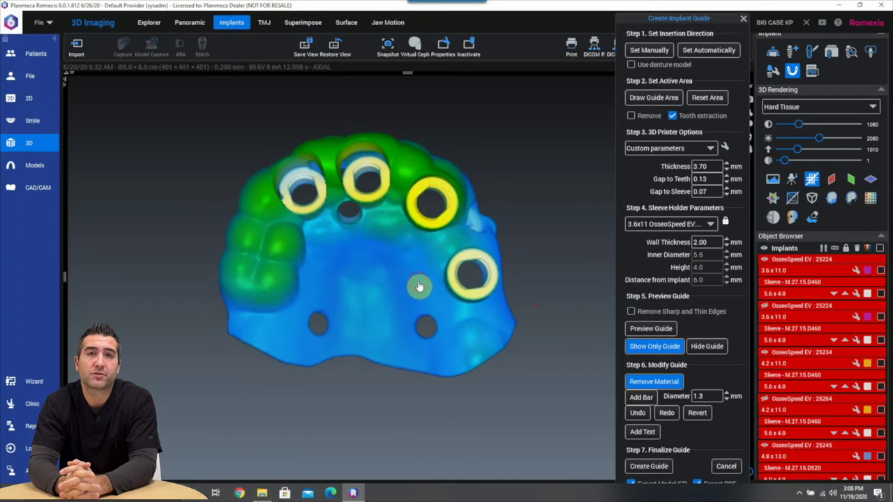
Switch to File Explorer, view the case photo DSC09221.JPG of the printed guide and prosthesis, and close the photo and folder
left_click(262, 493)
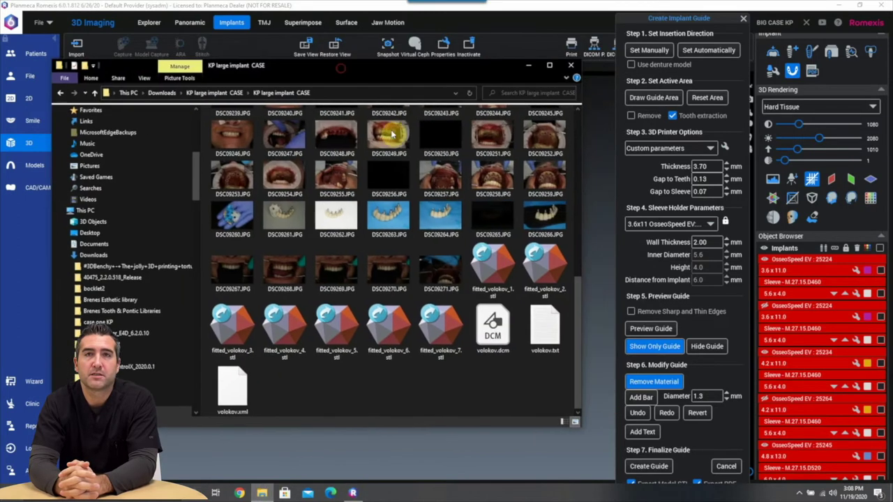
double_click(443, 164)
left_click(555, 244)
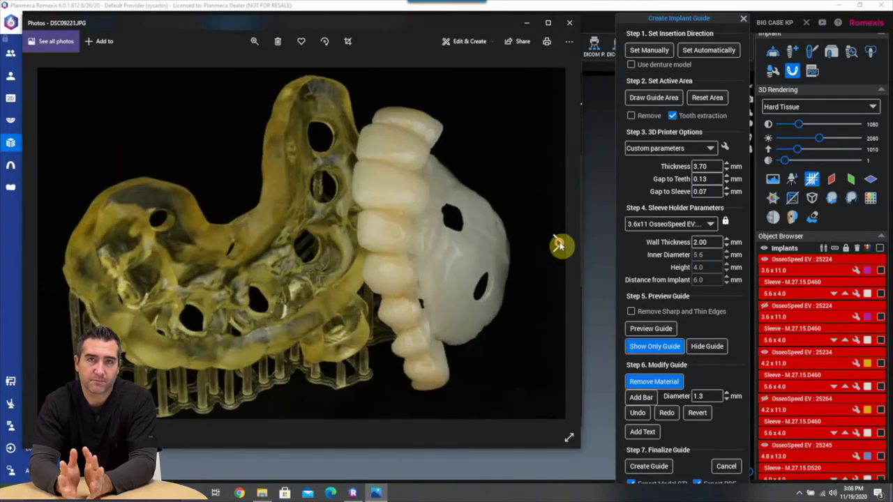
left_click(558, 245)
left_click(569, 23)
left_click(570, 65)
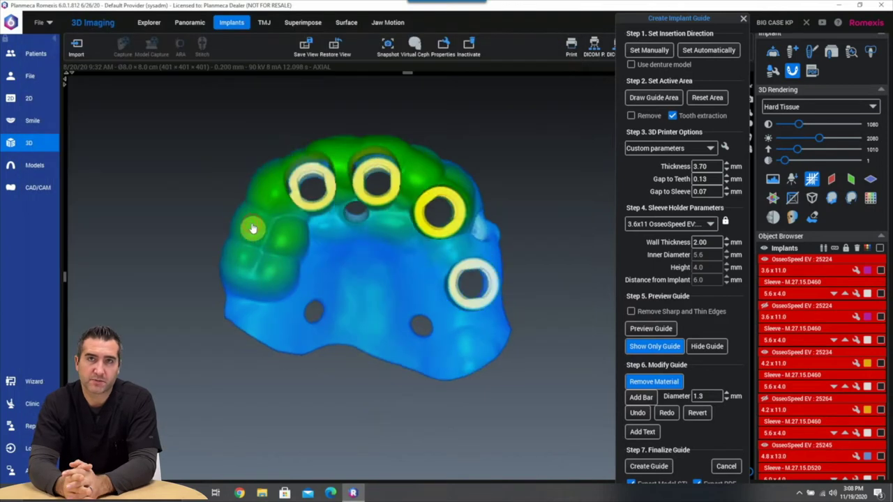
Cut a round hole over the right premolar area and add the text "romexis" to the guide's facial surface
left_click_drag(385, 309, 603, 413)
left_click(641, 432)
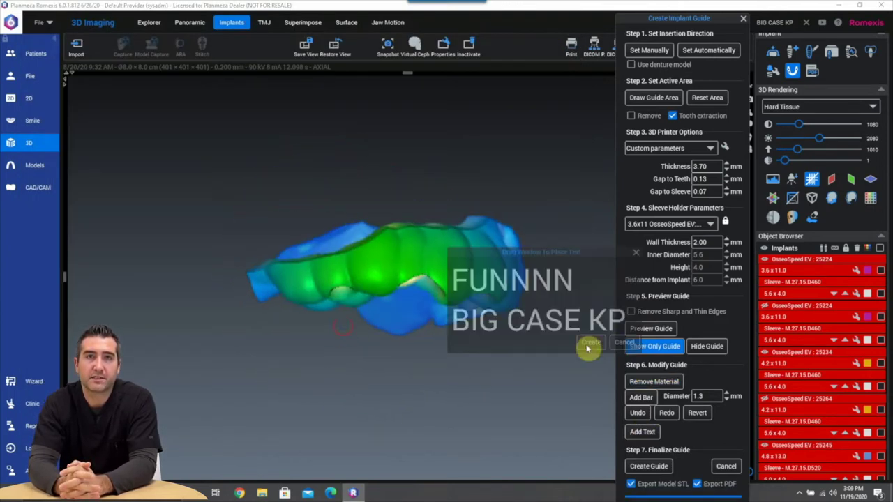
type("romexis")
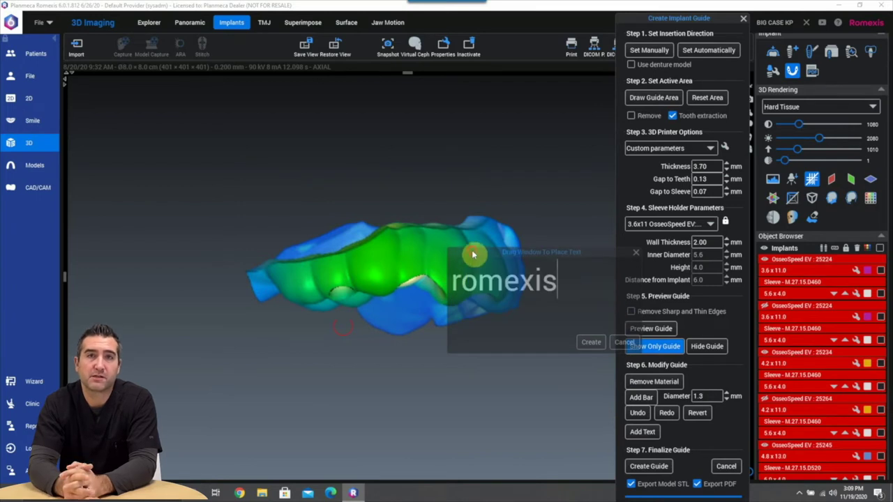
left_click_drag(472, 254, 399, 236)
left_click(519, 324)
left_click_drag(480, 349, 477, 296)
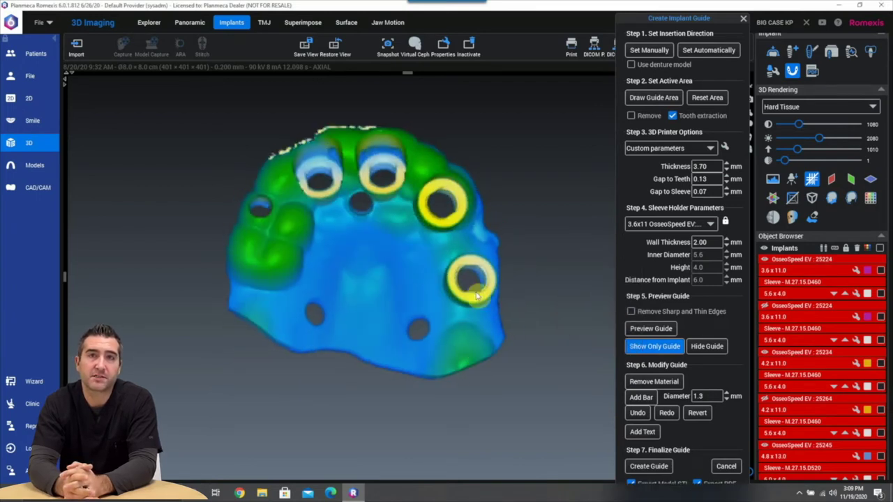
Turn off the guide-only display and create the final implant guide
left_click(655, 344)
left_click_drag(493, 341, 613, 413)
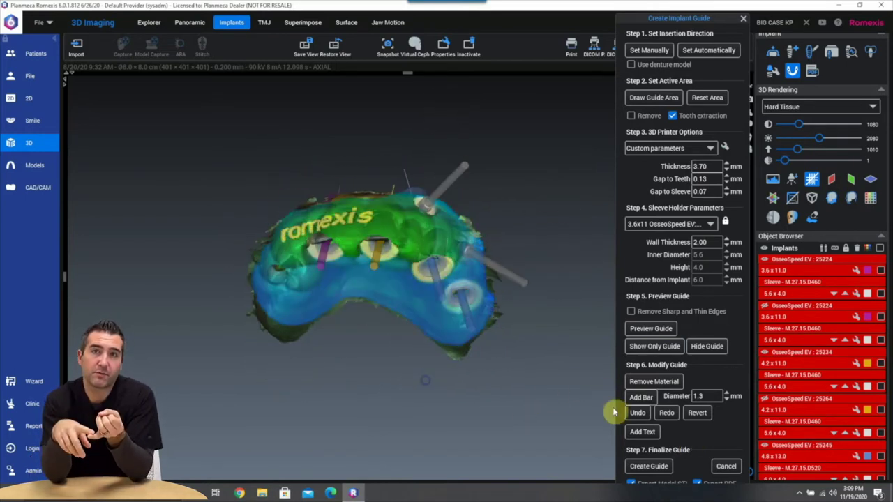
left_click(648, 465)
left_click(488, 322)
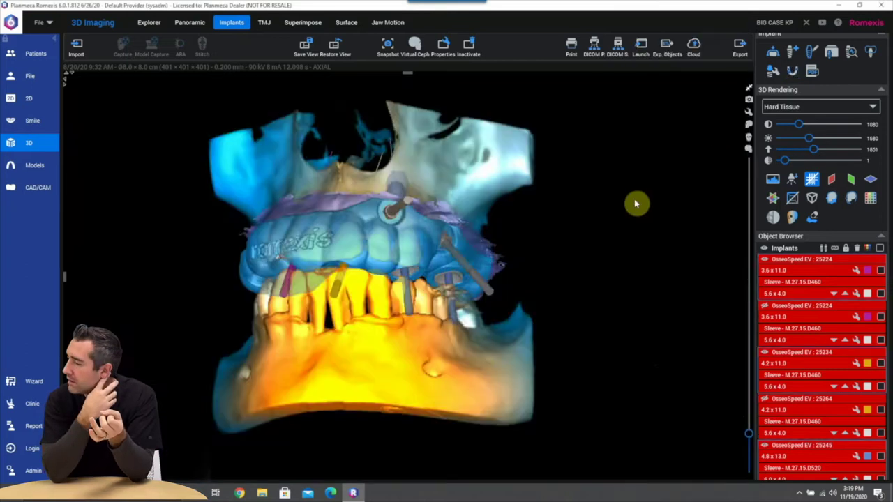
Restore the multi-view layout from the enlarged 3D rendering and return to the cross-sectional slices along the arch
double_click(636, 202)
left_click_drag(628, 360, 647, 368)
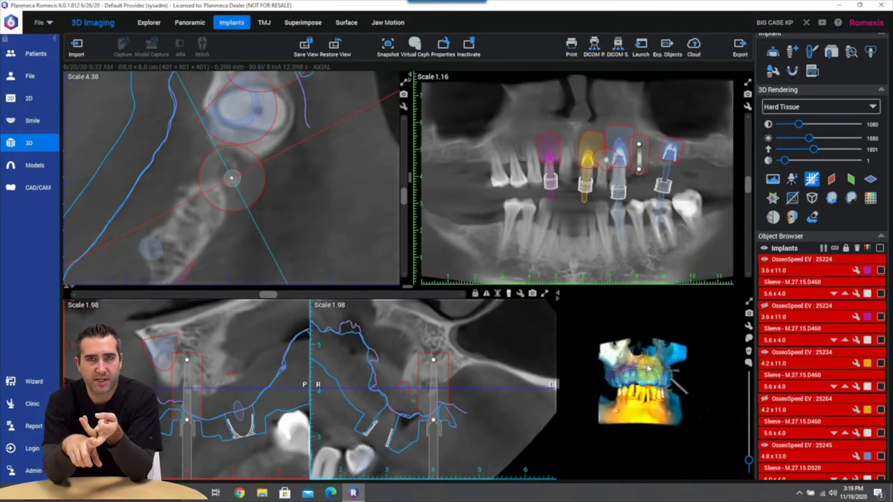
left_click(509, 294)
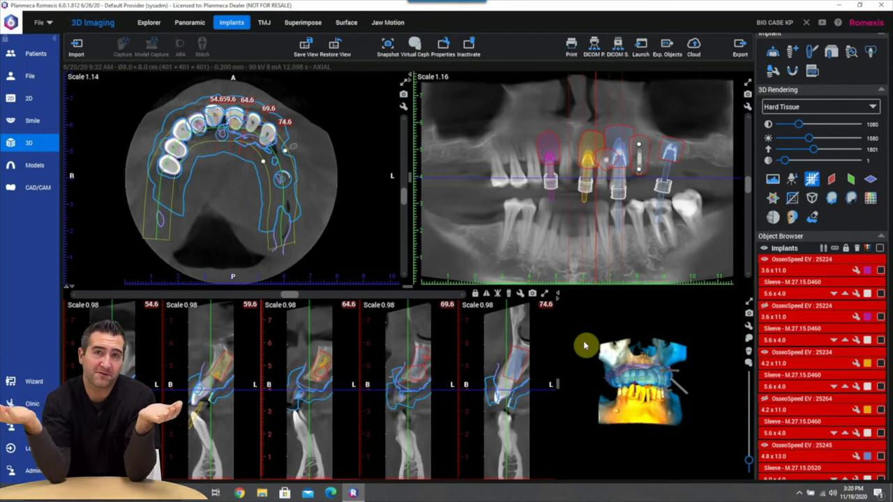
Go through the object list to the fitted models and display the magenta MODELS dental model with the guide and implants
scroll(783, 428, "down", 6)
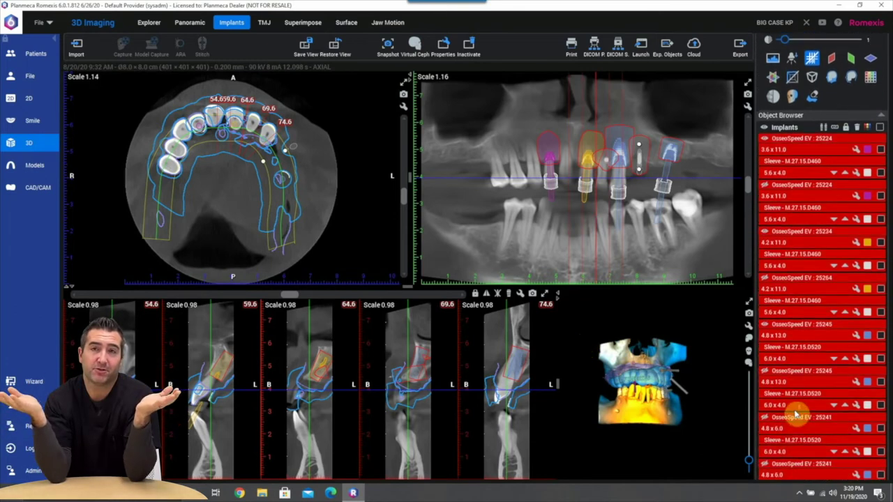
scroll(778, 390, "down", 7)
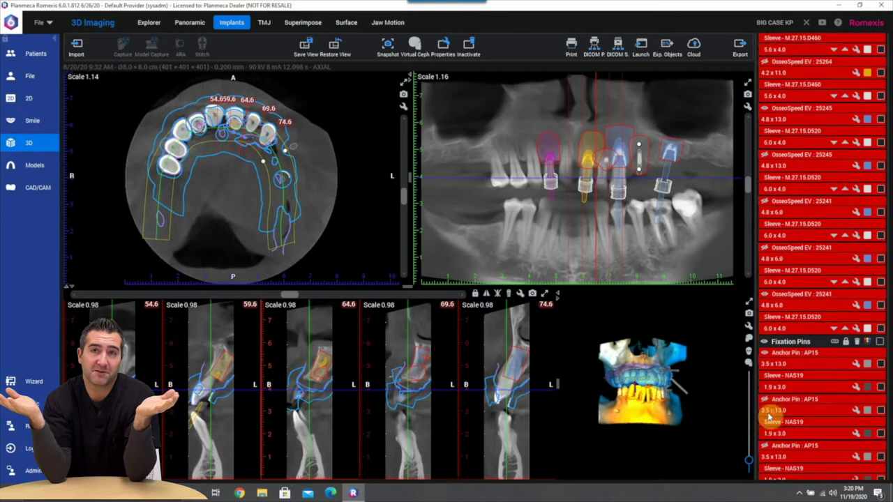
scroll(786, 405, "down", 5)
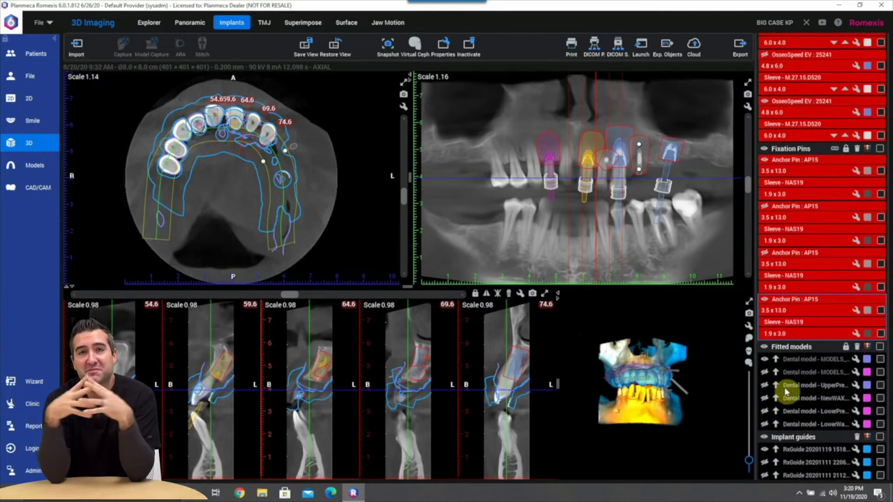
scroll(697, 405, "up", 8)
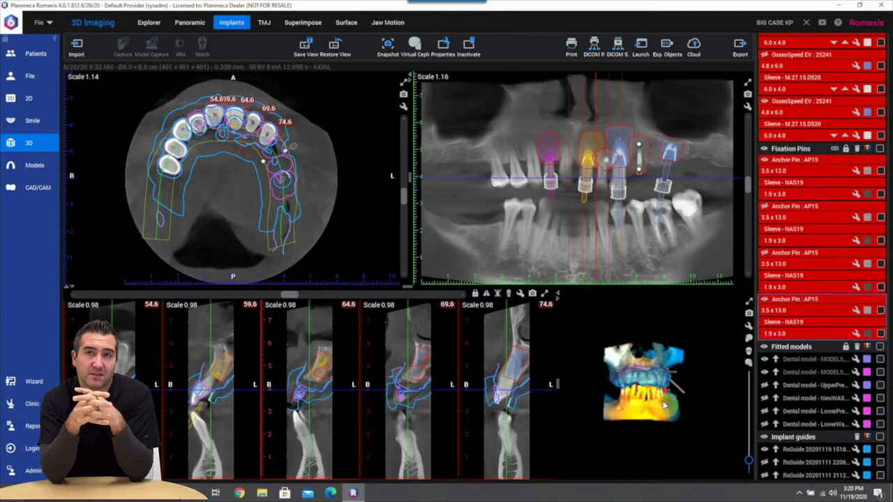
mouse_move(660, 403)
left_mouse_down()
mouse_move(650, 377)
mouse_move(655, 393)
left_mouse_up()
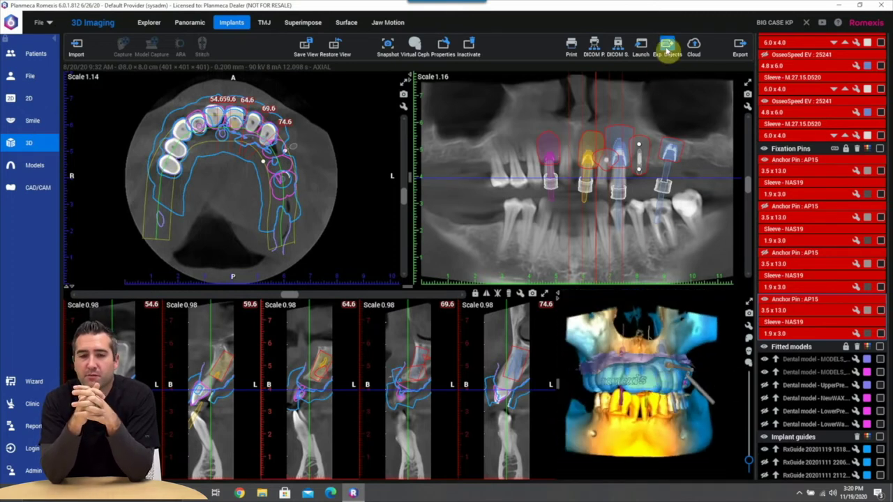
Open the STL export of the planned objects and create a folder named EXPORTED inside KP large implant CASE
left_click(668, 48)
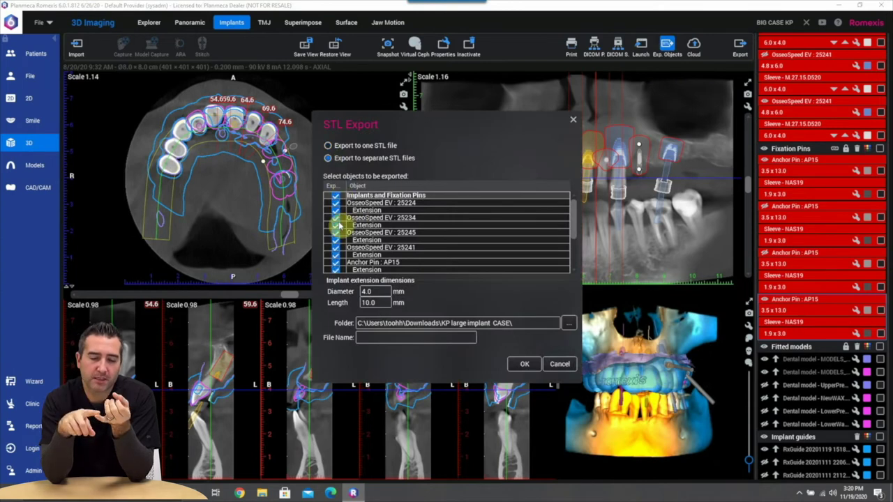
scroll(338, 230, "down", 3)
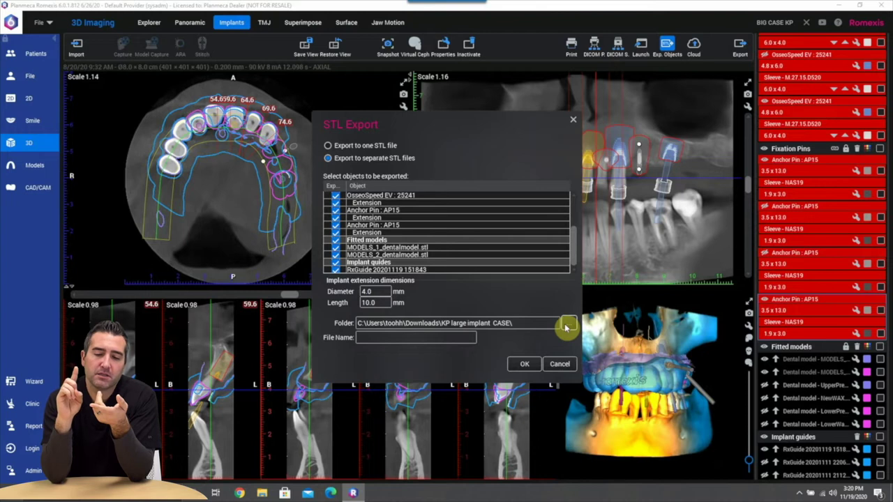
left_click(567, 325)
double_click(196, 170)
right_click(264, 290)
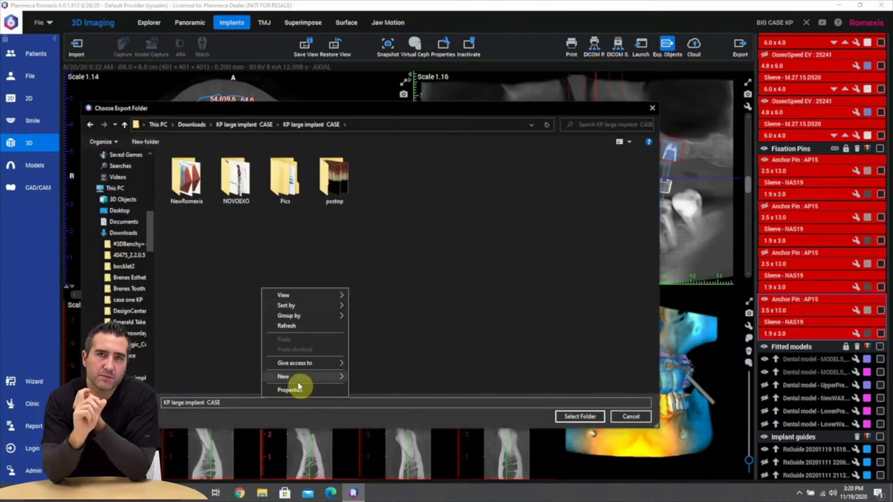
mouse_move(325, 378)
left_click(365, 381)
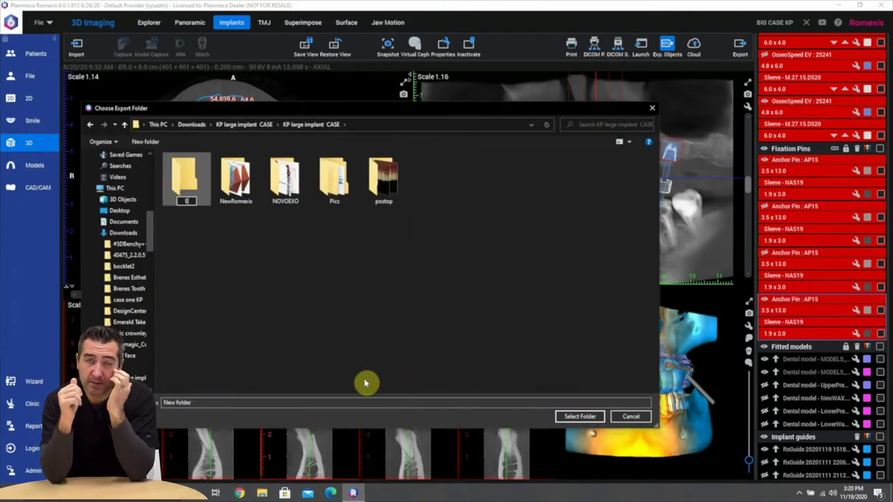
type("EXPORTED")
left_click(334, 348)
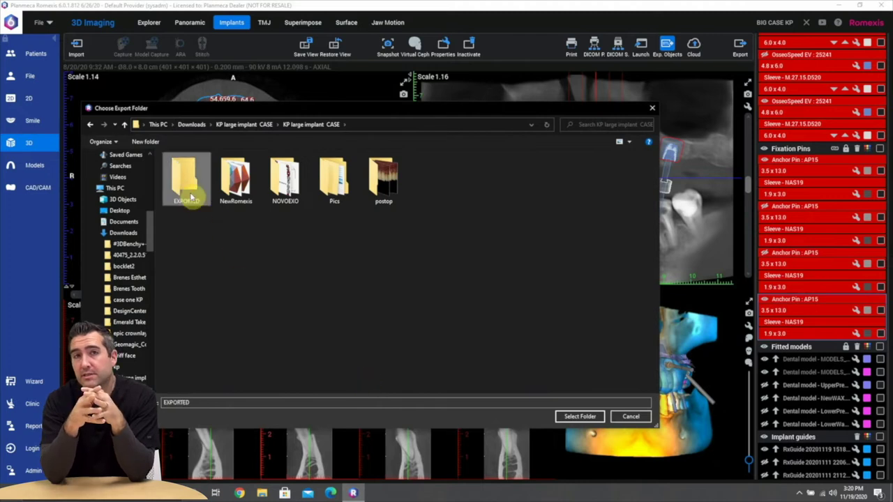
Choose the EXPORTED folder as the destination and export the objects to separate STL files
double_click(194, 195)
left_click(580, 417)
left_click(408, 335)
left_click(524, 363)
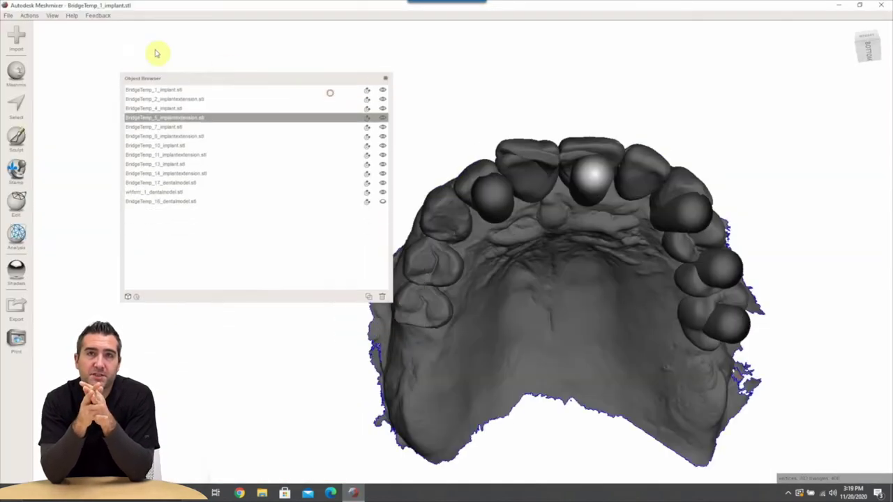
In Meshmixer, examine the imported arch, restoration teeth and implant extension cylinders from the palatal side
left_click_drag(157, 54, 180, 50)
right_click_drag(515, 209, 648, 136)
left_click(528, 334)
left_click(540, 115)
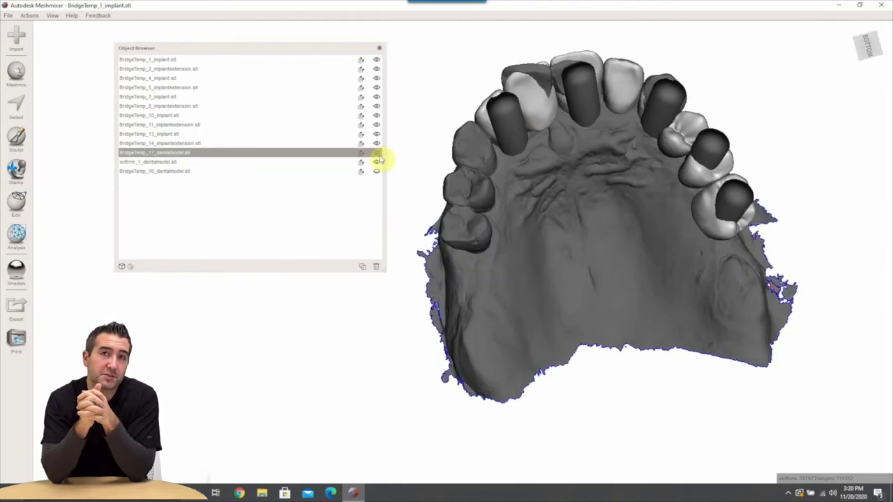
right_click_drag(504, 124, 516, 138)
left_click(517, 139)
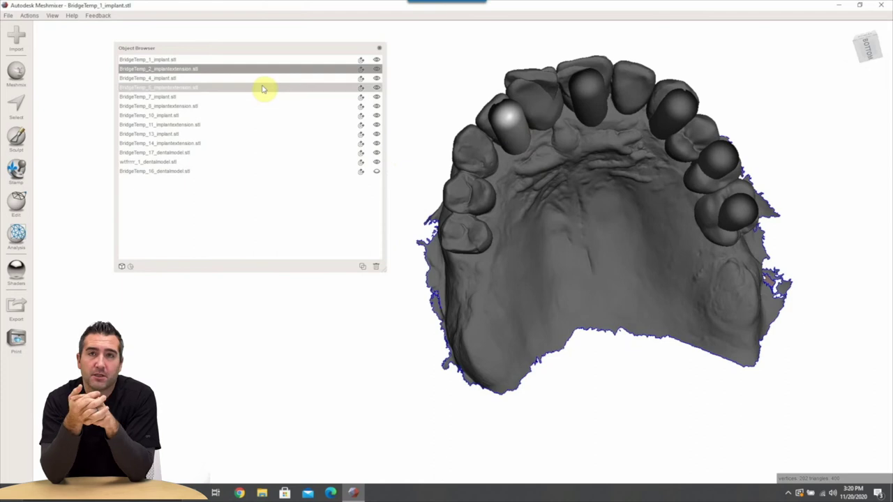
Combine all implants and implant extensions, from BridgeTemp_1_implant.stl to BridgeTemp_14_implantextension.stl, into a single object
right_click_drag(408, 147, 413, 315)
left_click(535, 278)
right_click_drag(535, 278, 558, 220)
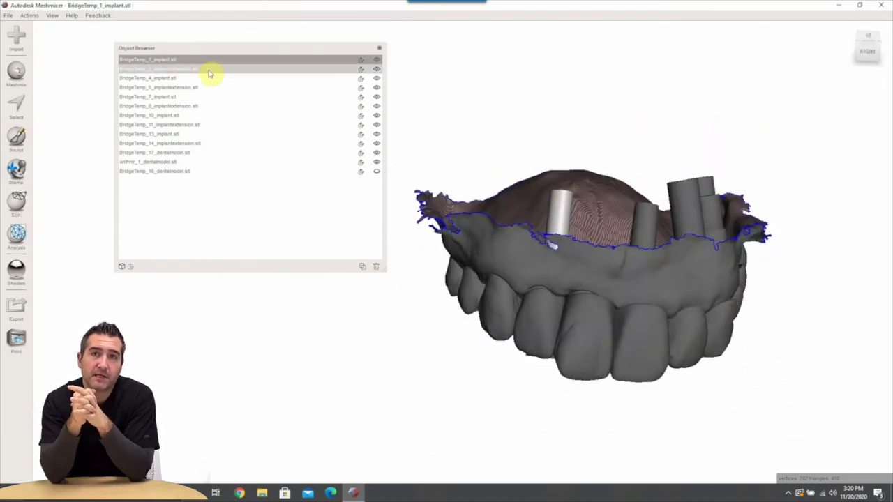
left_click(207, 68, "shift")
left_click(202, 78, "shift")
left_click(199, 87, "shift")
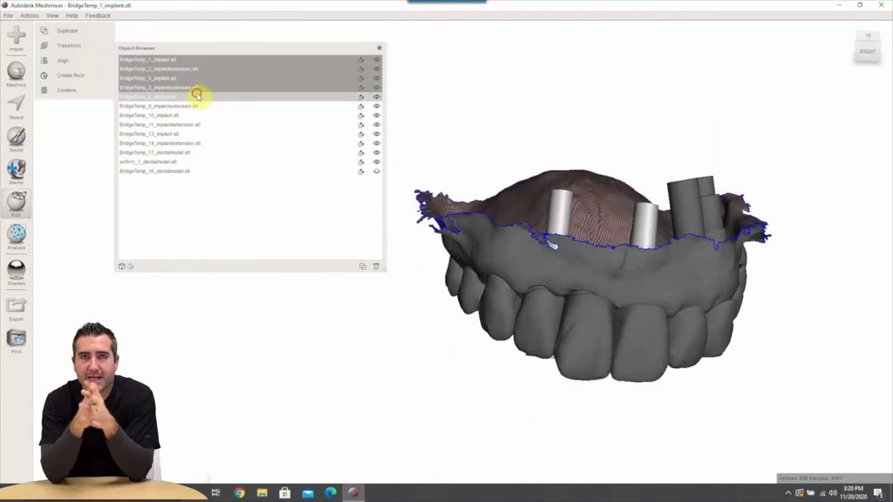
left_click(197, 96, "shift")
left_click(198, 106, "shift")
left_click(199, 115, "shift")
left_click(199, 124, "shift")
left_click(199, 133, "shift")
left_click(198, 143, "shift")
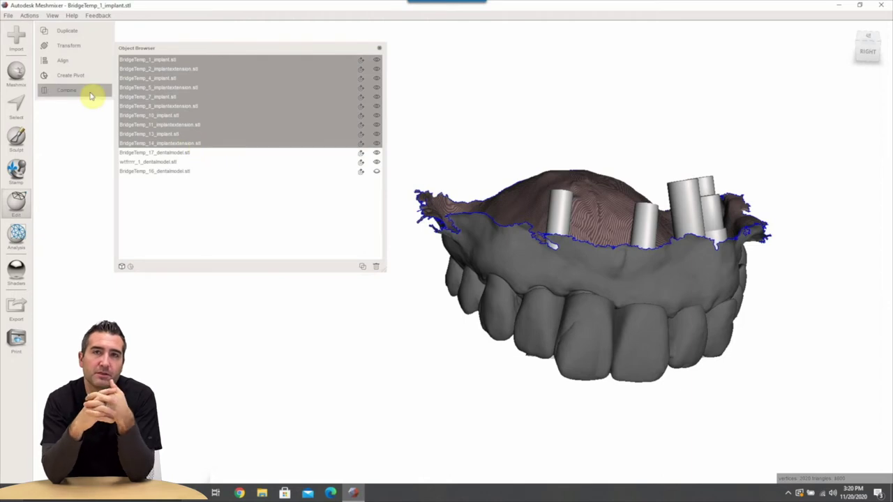
left_click(90, 95)
Make the combined implant object solid using the Fast solid type, and keep the solid version visible
left_click(75, 153)
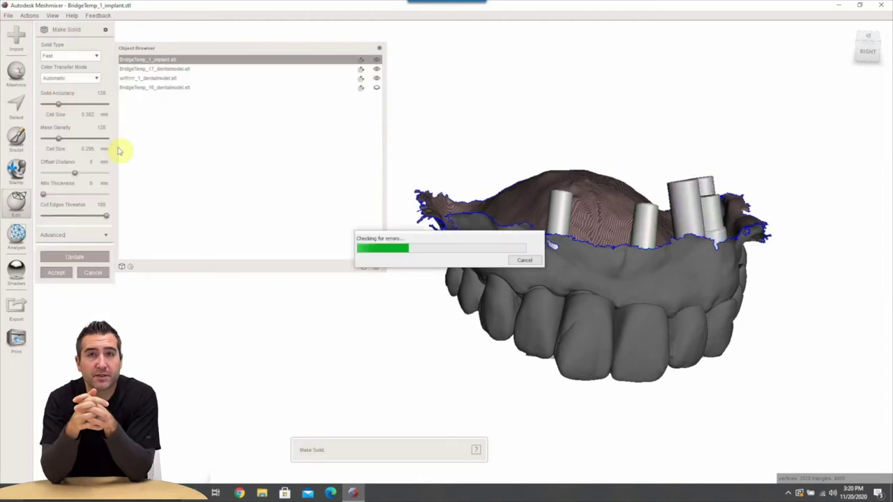
left_click(60, 273)
right_click_drag(634, 231, 633, 146)
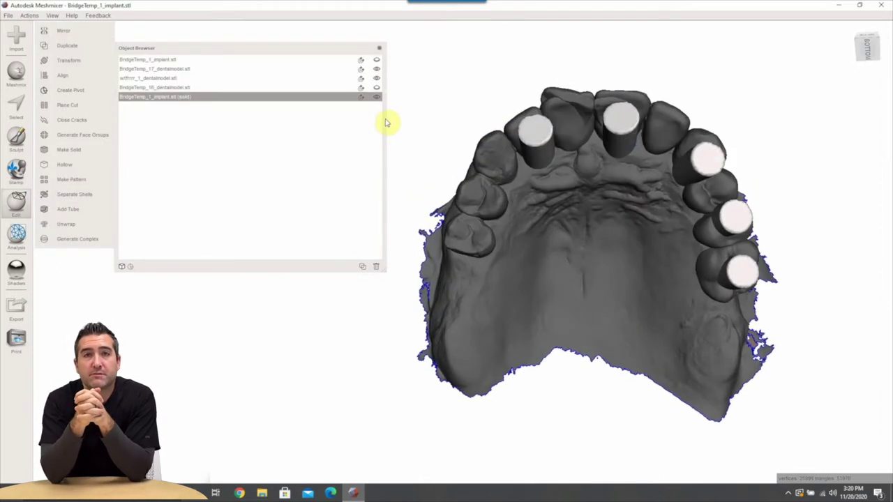
left_click(377, 97)
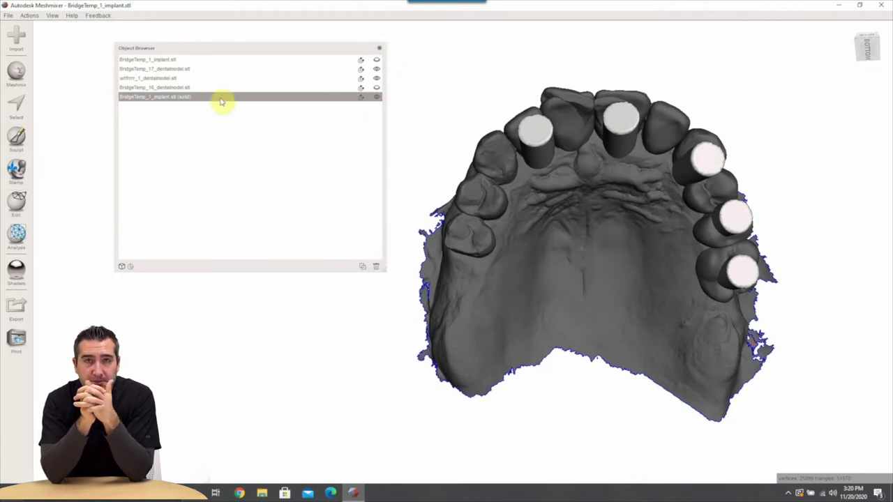
Delete BridgeTemp_16_dentalmodel.stl and inspect the full arch with the BridgeTemp_17_dentalmodel.stl teeth temporarily hidden
left_click(377, 78)
left_click(378, 69)
right_click_drag(431, 98, 627, 235)
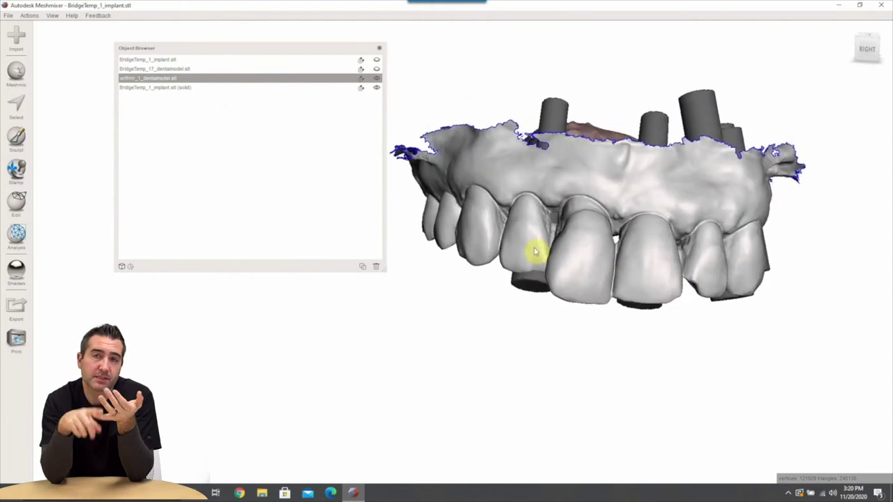
right_click_drag(534, 249, 571, 133)
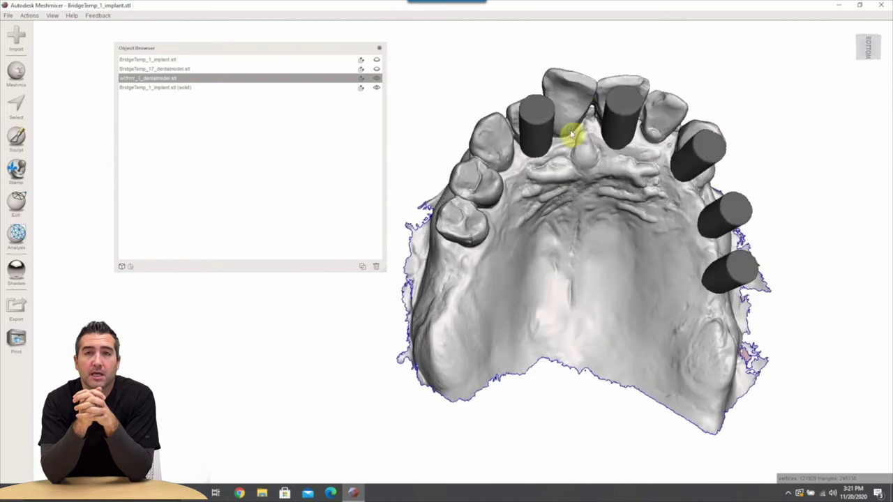
left_click(376, 70)
middle_click_drag(598, 235, 606, 223)
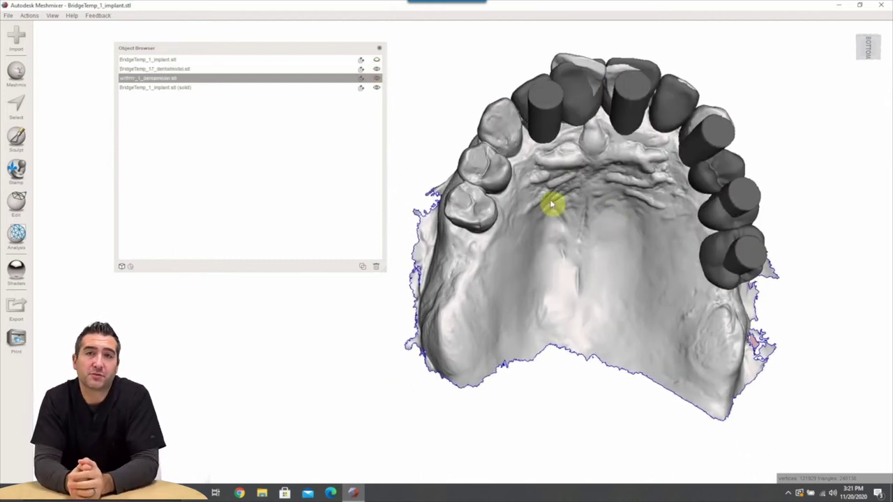
Duplicate the full-arch dental model, hide the original and leave only its copy visible with the teeth and implants
left_click(17, 204)
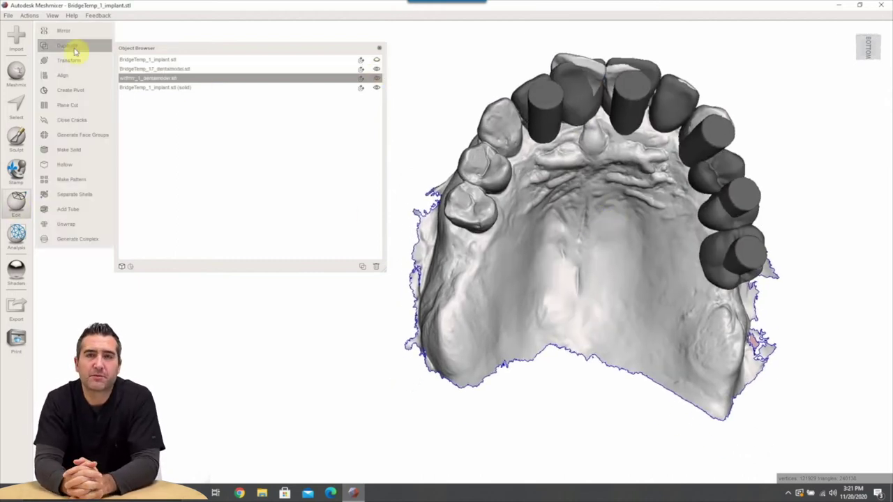
left_click(74, 52)
left_click(376, 96)
left_click(376, 78)
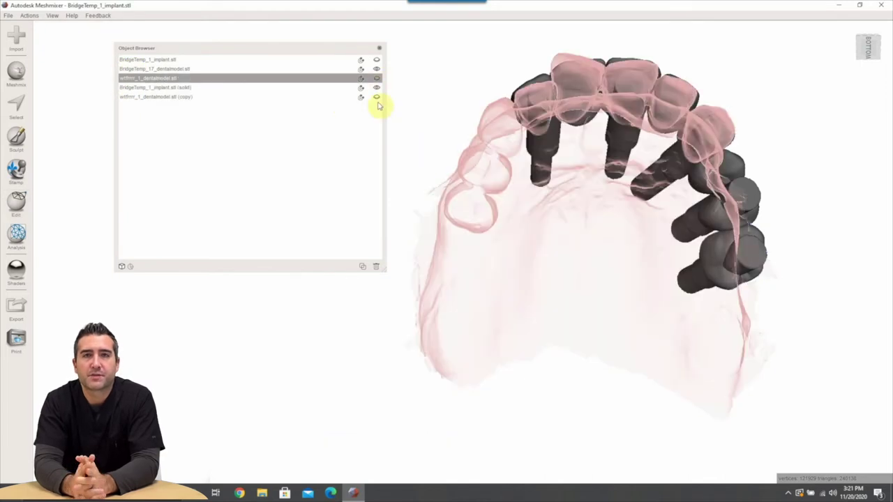
left_click(376, 97)
right_click_drag(573, 238, 581, 256)
Paint a face selection outlining the palate on the arch copy with the Unwrap Brush at size 100
left_click(18, 109)
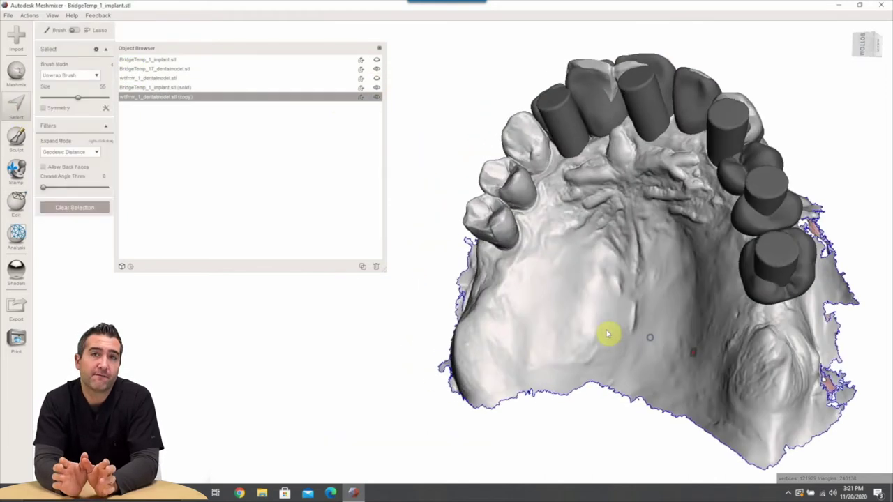
right_click_drag(469, 315, 457, 308)
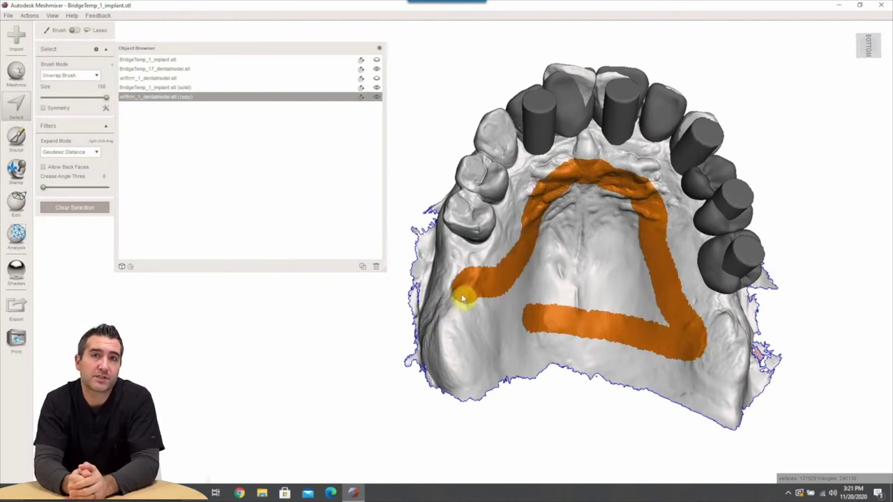
left_click_drag(615, 330, 617, 331)
right_click_drag(617, 331, 640, 346)
left_click_drag(713, 355, 741, 354)
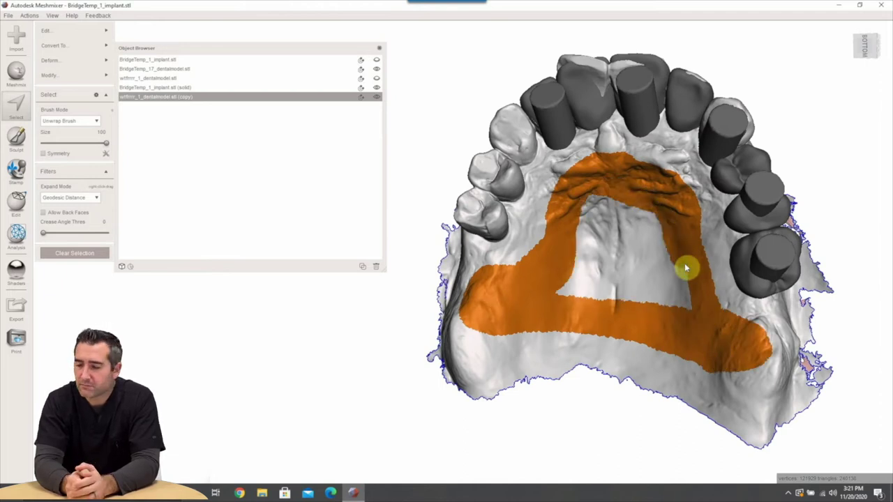
Fill in the interior of the palatal face selection and smooth its boundary
mouse_move(588, 317)
left_mouse_down()
mouse_move(657, 269)
mouse_move(576, 241)
left_mouse_up()
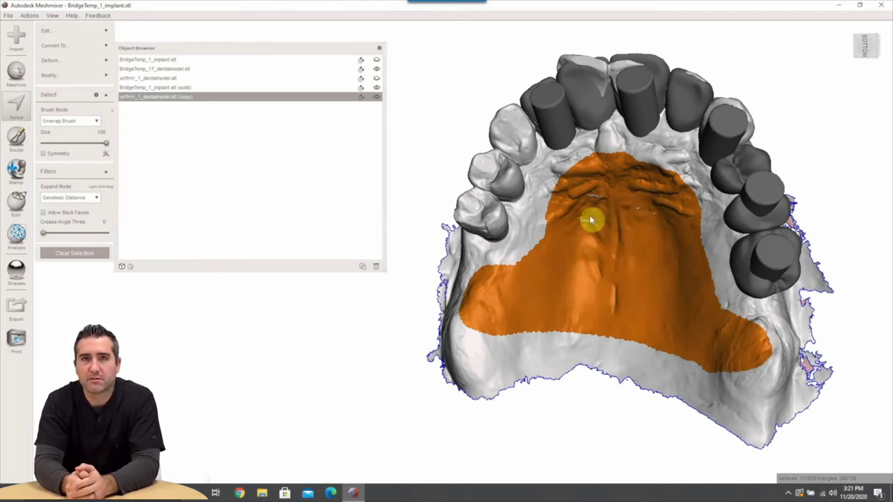
right_click_drag(565, 272, 583, 265)
left_click_drag(630, 213, 629, 224)
right_click_drag(629, 225, 561, 188)
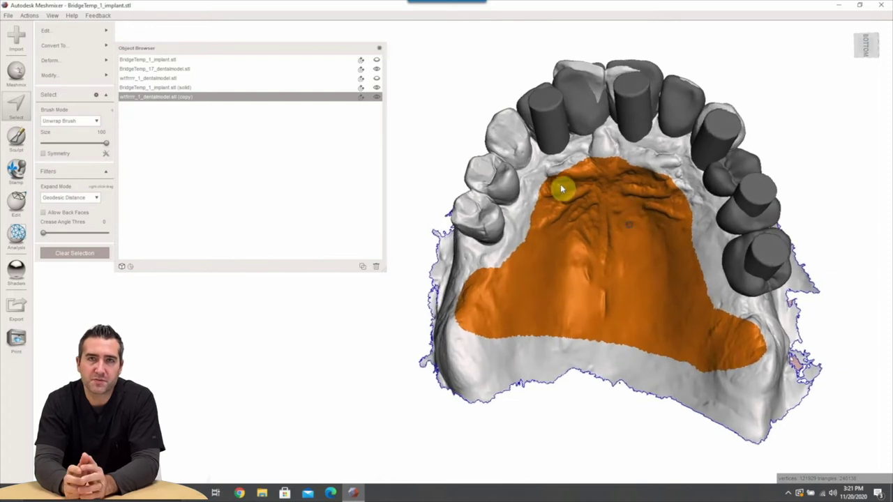
right_click_drag(615, 171, 617, 181)
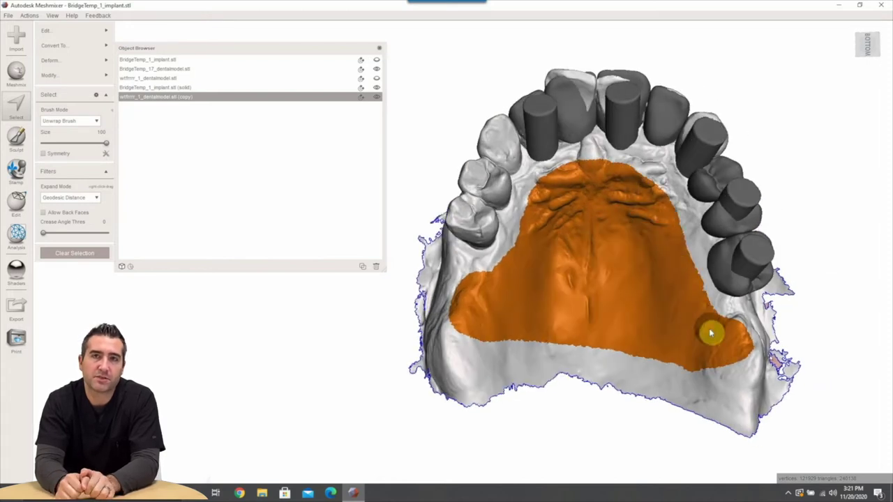
key("b")
key("Return")
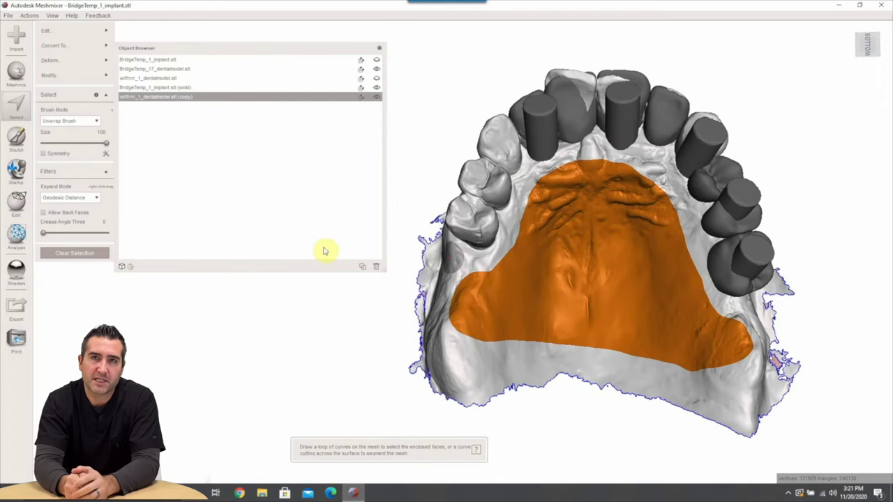
Separate the selected palate area into its own object and delete the rest of the arch copy
right_click_drag(458, 337, 460, 337)
key("y")
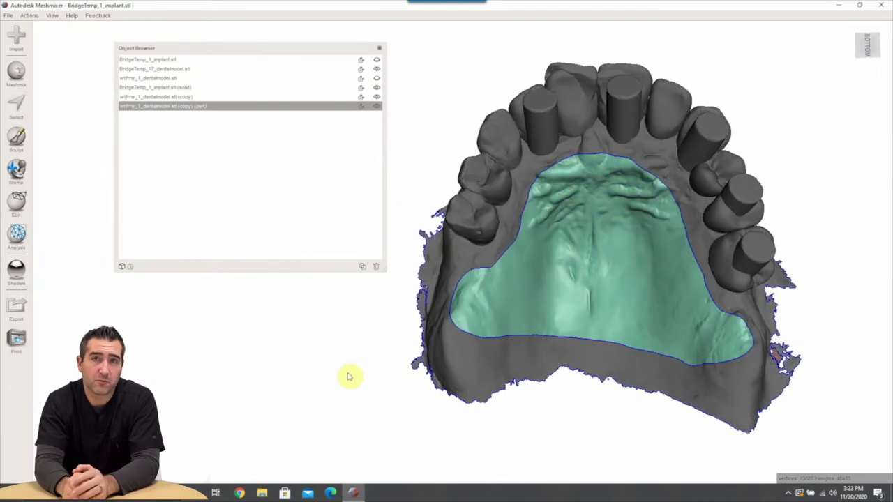
left_click(377, 97)
left_click(335, 97)
left_click(376, 266)
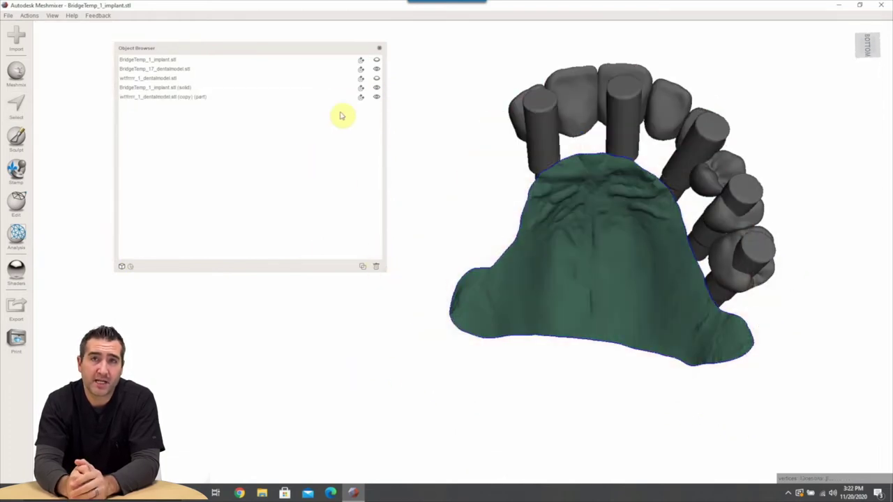
Select the entire palate patch and extrude it with an offset of 2.4001 mm, constant direction and Offset end type
left_click(352, 98)
right_click_drag(397, 173, 401, 191)
left_click(26, 141)
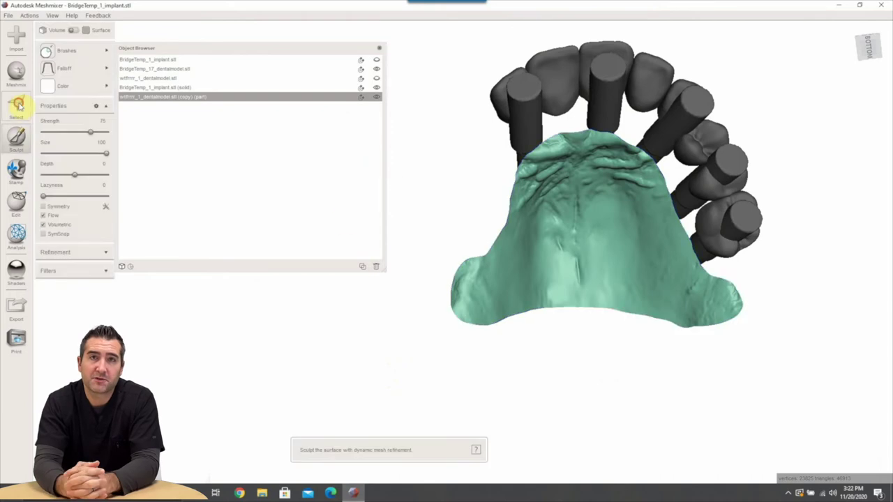
left_click(16, 106)
double_click(518, 224)
mouse_move(85, 36)
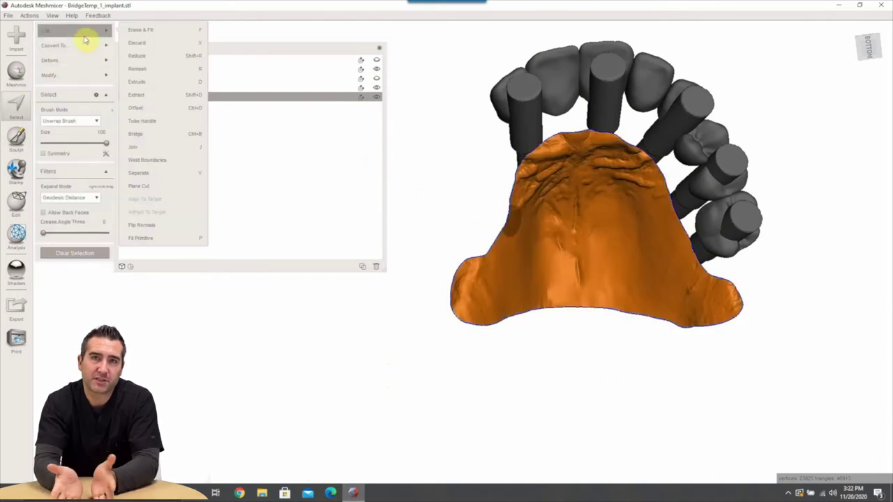
left_click(143, 82)
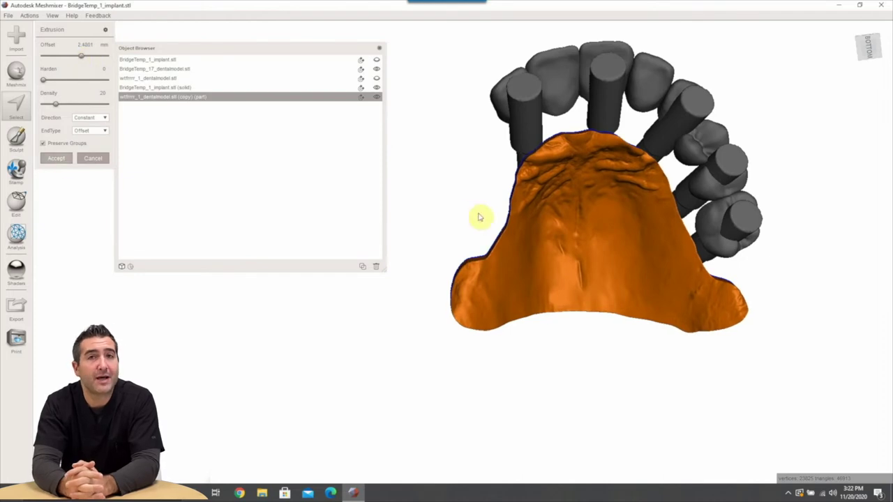
left_click(56, 158)
right_click_drag(509, 258, 532, 251)
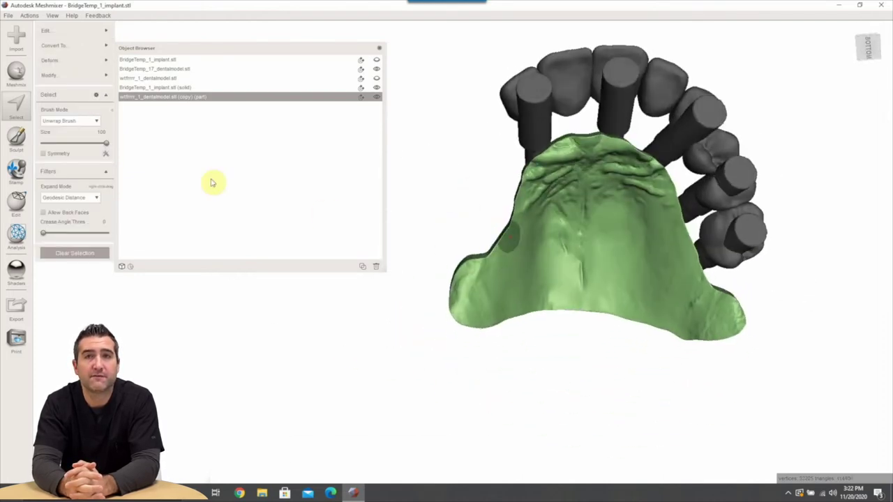
left_click(16, 73)
left_click_drag(521, 262, 522, 262)
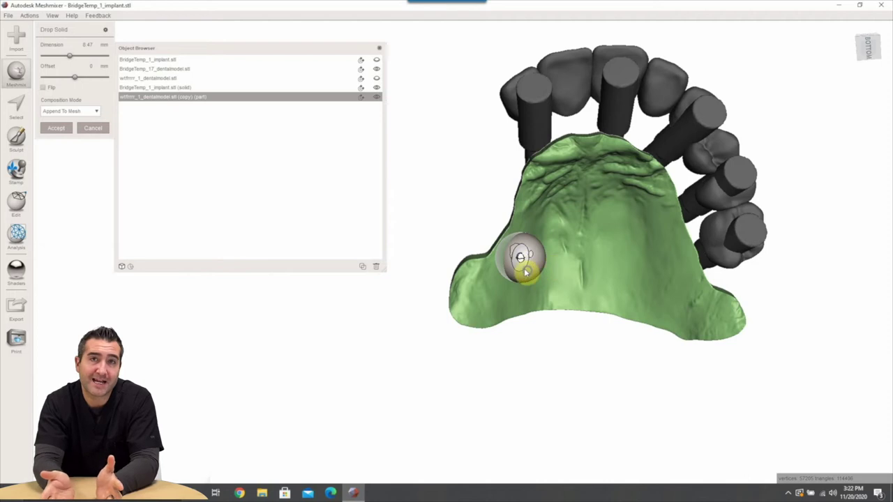
Append three spheres to the palatal plate, one at the anterior midline and one on each posterior side
left_click(17, 77)
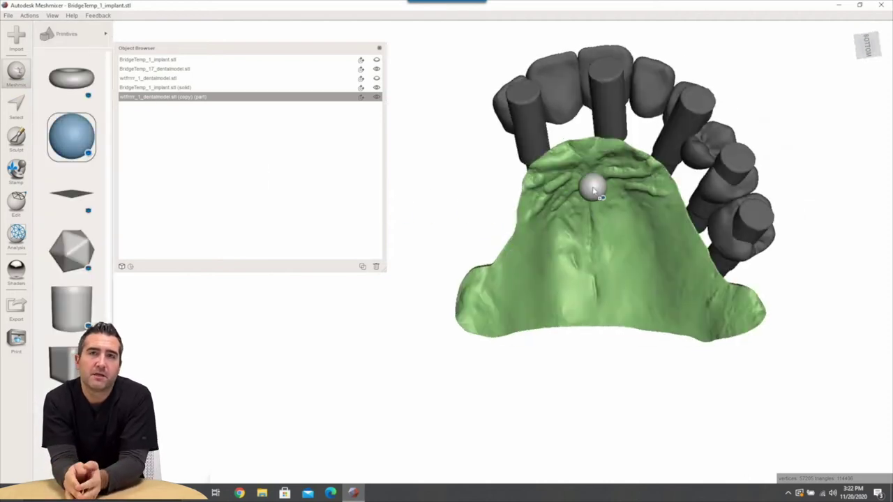
left_click_drag(593, 189, 592, 189)
left_click(52, 131)
left_click(17, 80)
left_click_drag(68, 131, 157, 164)
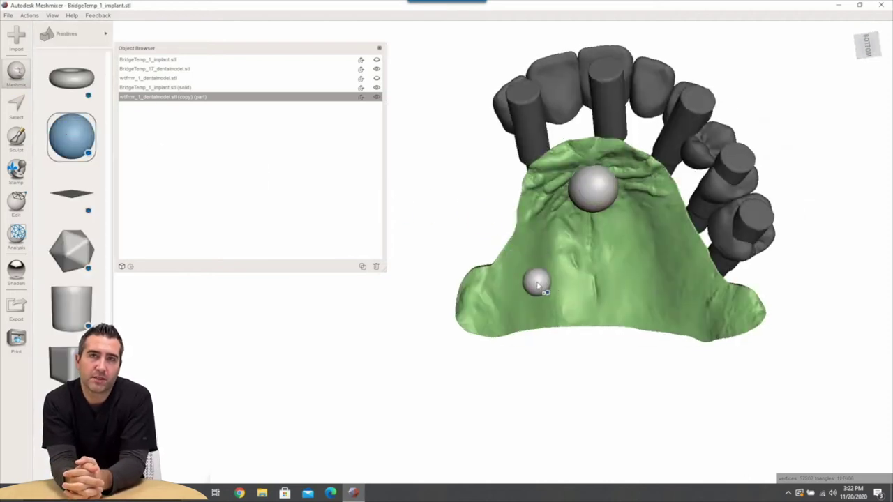
left_click_drag(537, 285, 537, 284)
left_click(53, 129)
left_click_drag(648, 285, 643, 283)
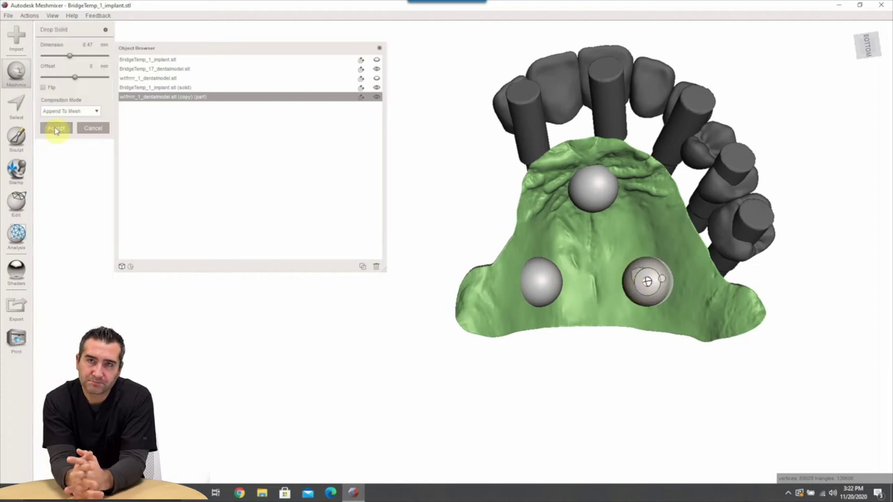
left_click(56, 130)
Select the spheres and separate them from the palatal plate into their own object
key("s")
double_click(538, 279)
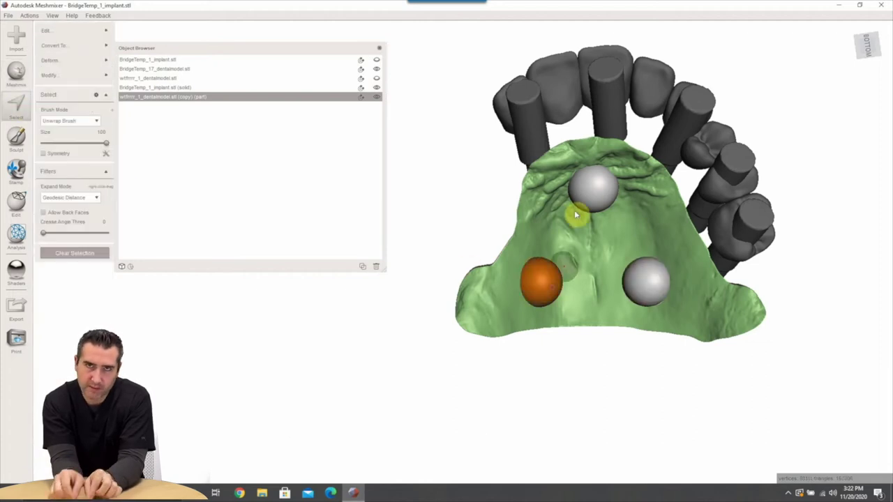
double_click(654, 279)
key("y")
Make the separated spheres solid and delete their original non-solid object
left_click(12, 215)
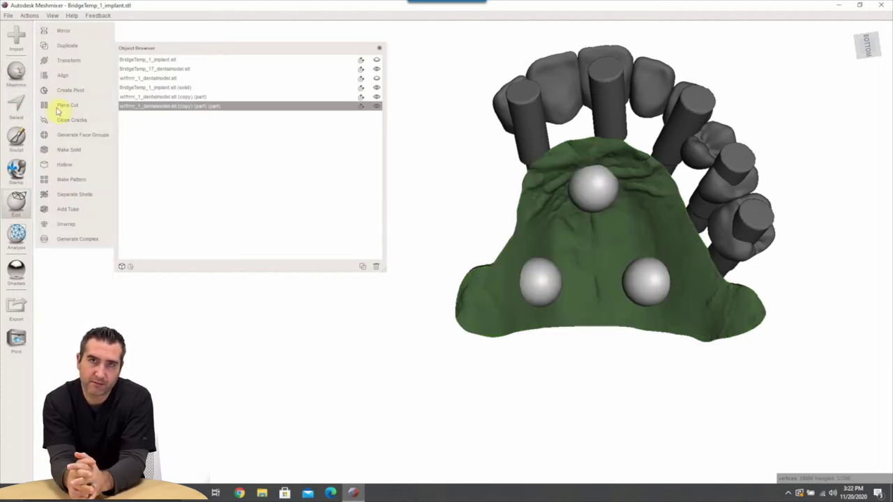
left_click(62, 151)
left_click(73, 278)
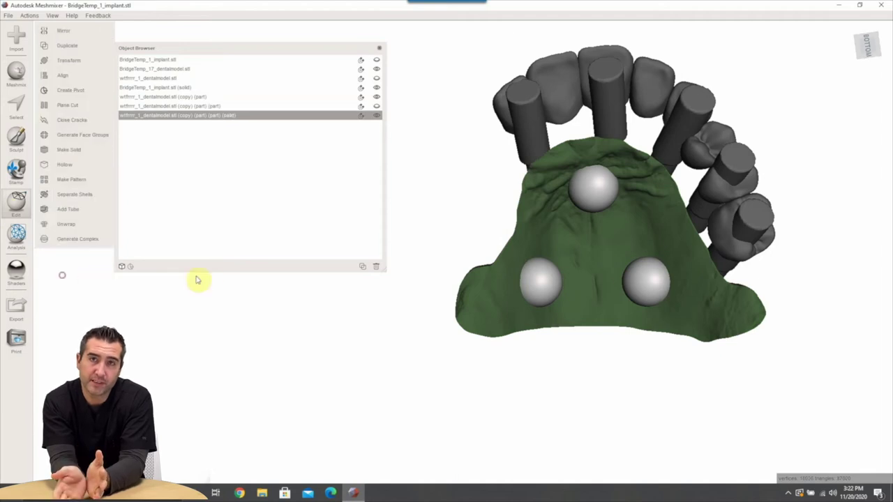
left_click(286, 106)
left_click(376, 267)
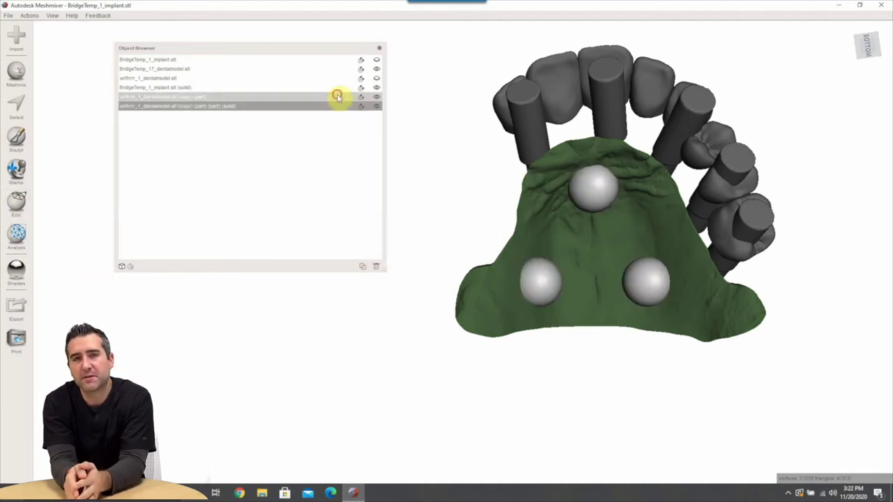
Cut three round openings in the palatal plate by subtracting the solid spheres with a Precise Boolean Difference
left_click(339, 96)
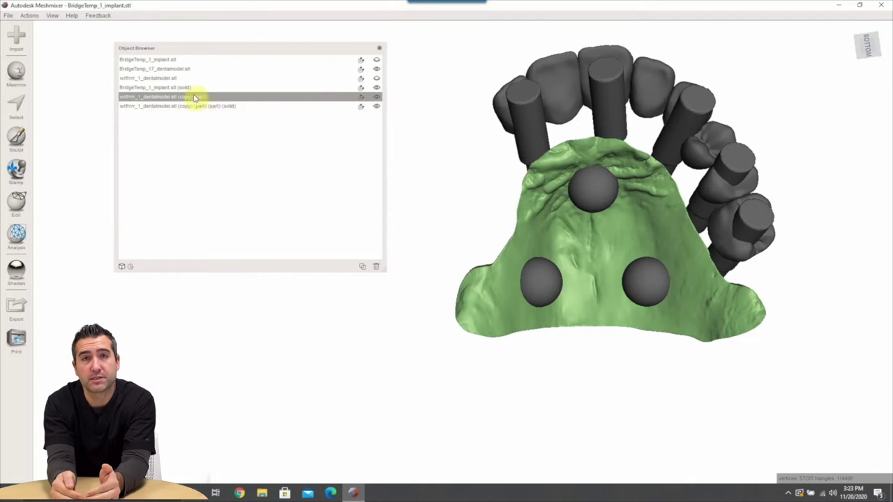
left_click(202, 106, "shift")
left_click(17, 202)
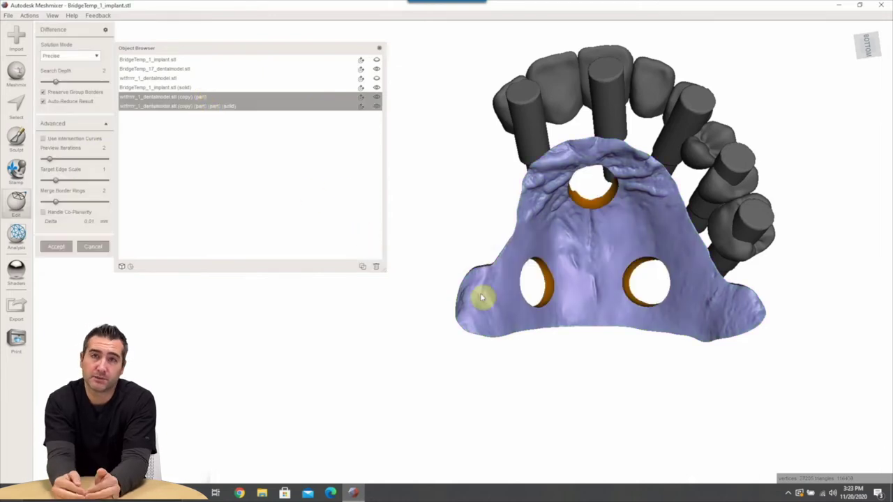
right_click_drag(482, 297, 645, 247)
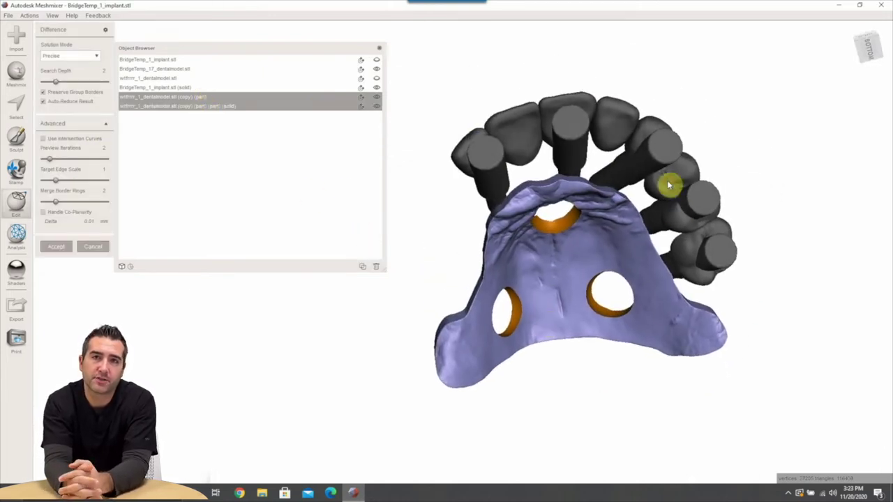
left_click(64, 247)
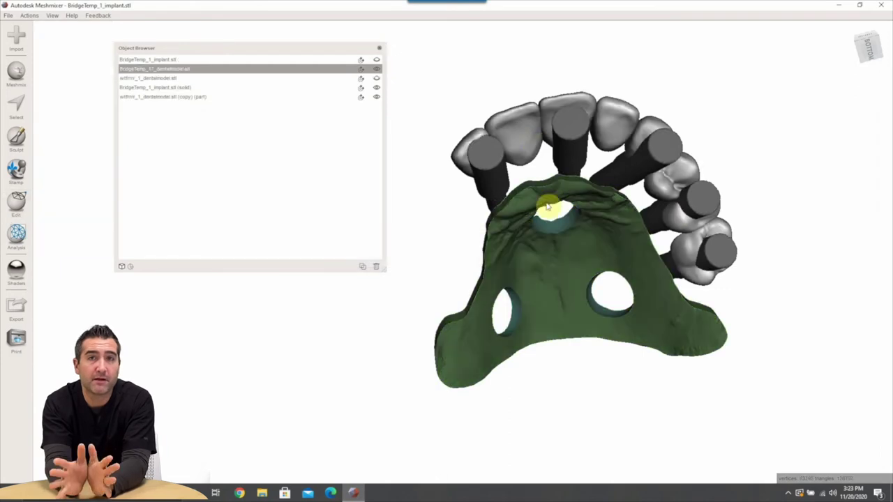
Set BridgeTemp_1_implant.stl (solid) as the target and choose the Attract sculpting brush for the BridgeTemp_17_dentalmodel.stl teeth
mouse_move(548, 203)
right_mouse_down()
mouse_move(553, 218)
mouse_move(530, 205)
mouse_move(541, 211)
right_mouse_up()
scroll(576, 205, "up", 3)
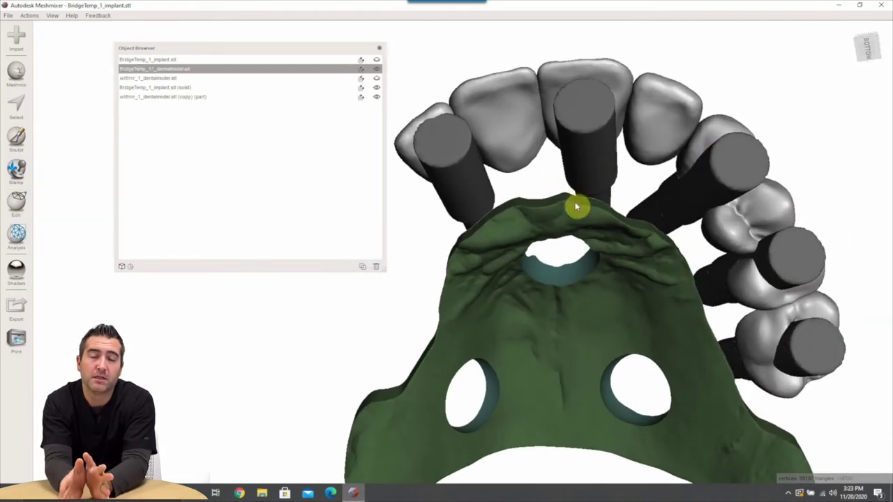
right_click_drag(563, 111, 565, 86)
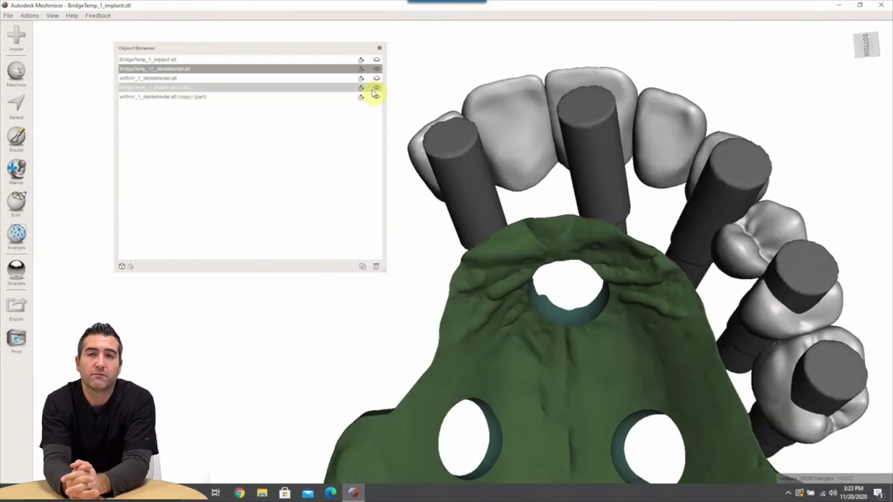
left_click(476, 151)
left_click(361, 88)
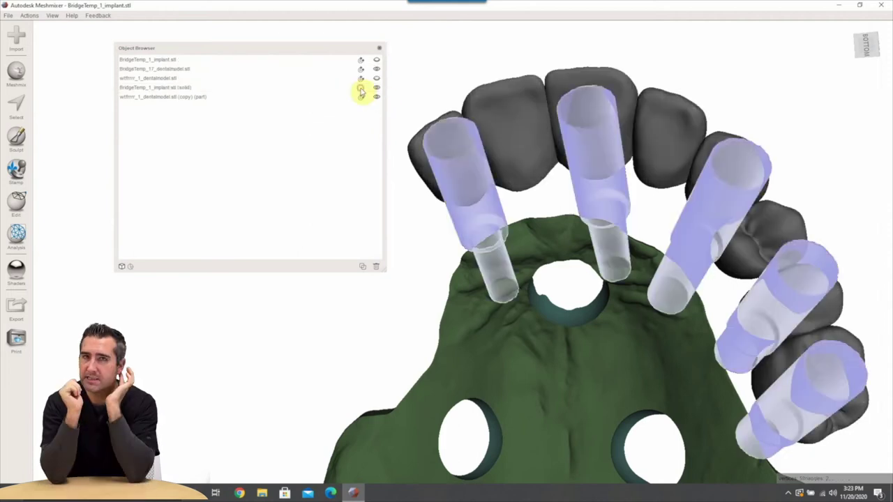
left_click(531, 135)
left_click(16, 136)
left_click(66, 50)
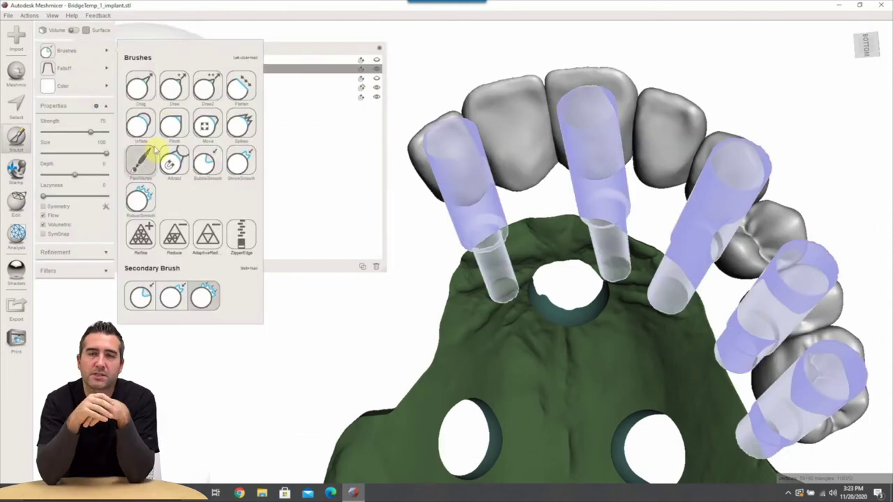
left_click(150, 160)
Attract the lateral incisor's lingual surface onto its implant cylinder with strength 88, size 95, depth 6 and Volumetric off
right_click_drag(461, 188, 483, 200)
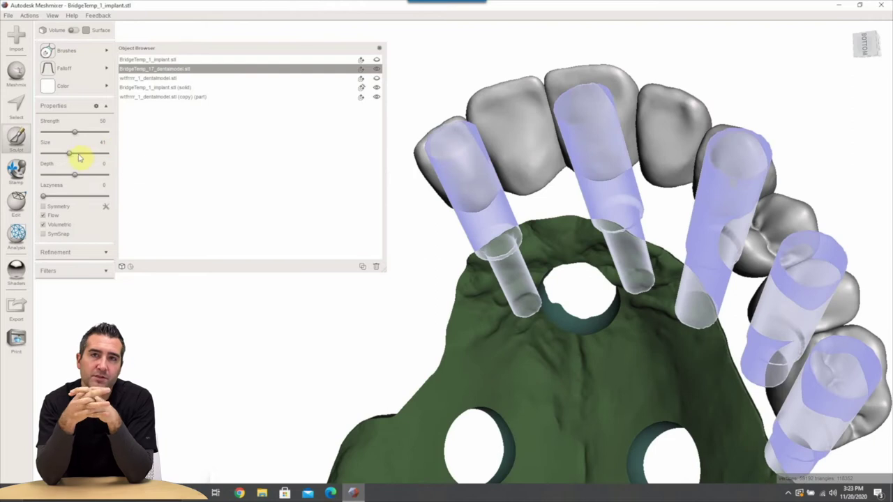
scroll(465, 186, "up", 4)
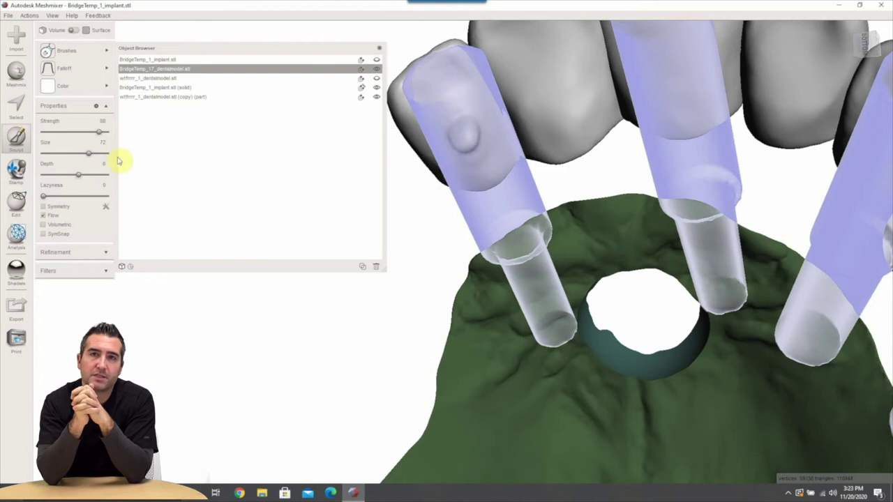
right_click_drag(478, 163, 482, 200)
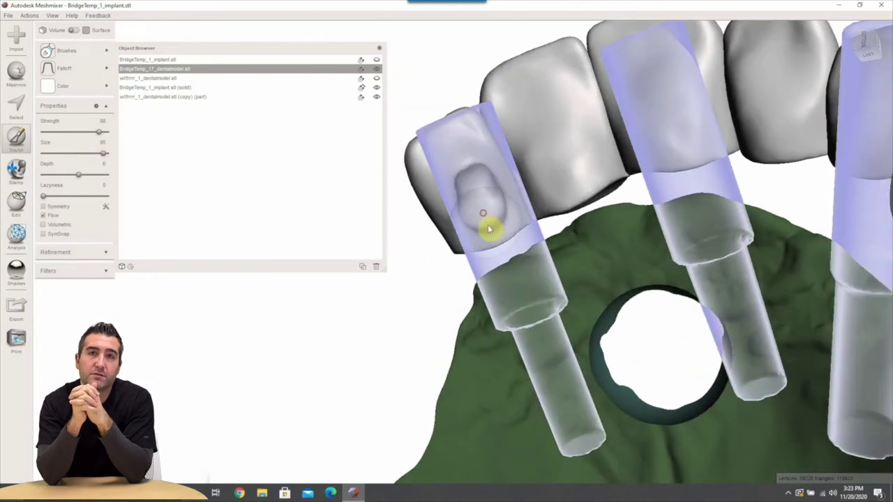
right_click_drag(502, 232, 426, 183)
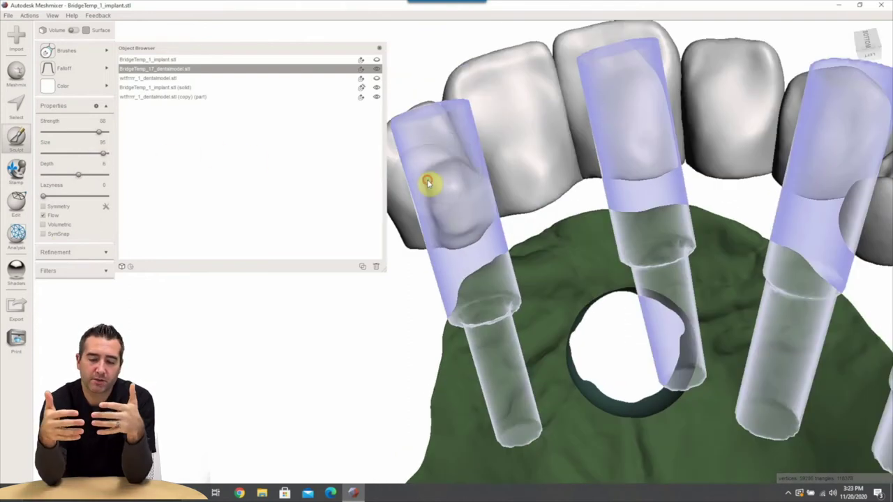
right_click_drag(427, 230, 533, 222)
right_click_drag(550, 146, 479, 197)
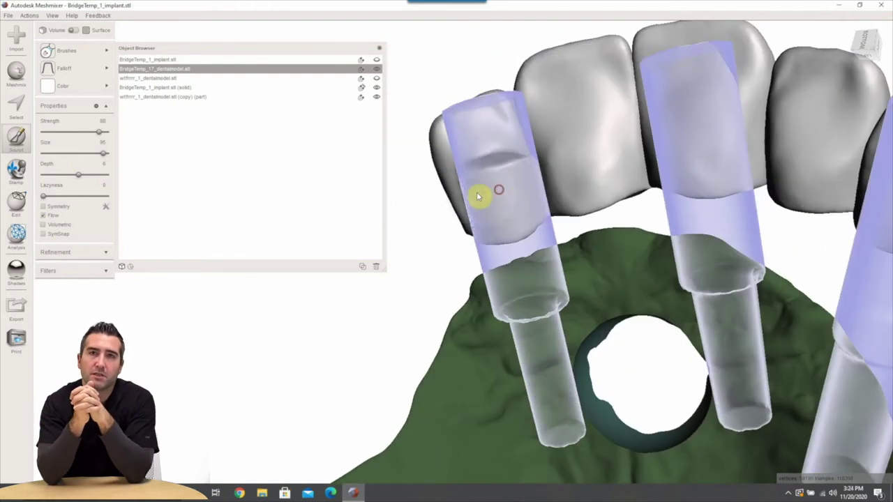
Attract the lingual surfaces of the next two implant-supported teeth onto their cylinders and hide the solid implants
right_click_drag(525, 219, 654, 194)
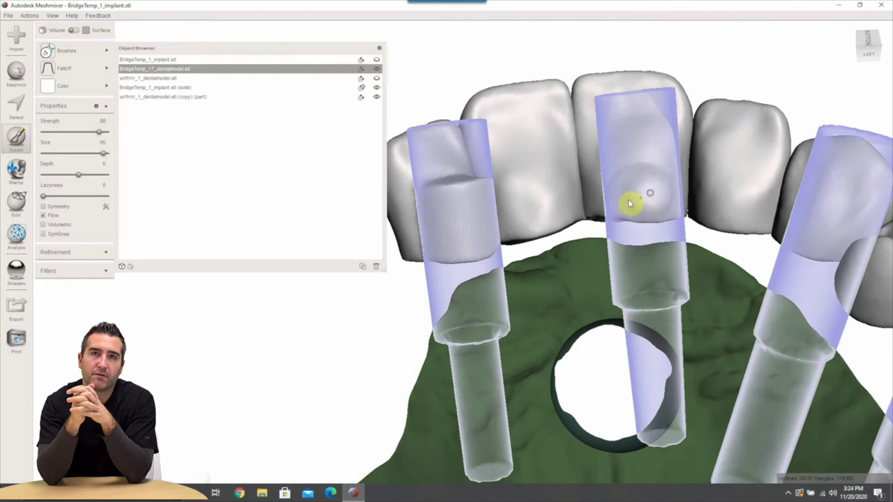
mouse_move(629, 203)
left_mouse_down()
mouse_move(647, 169)
mouse_move(629, 215)
left_mouse_up()
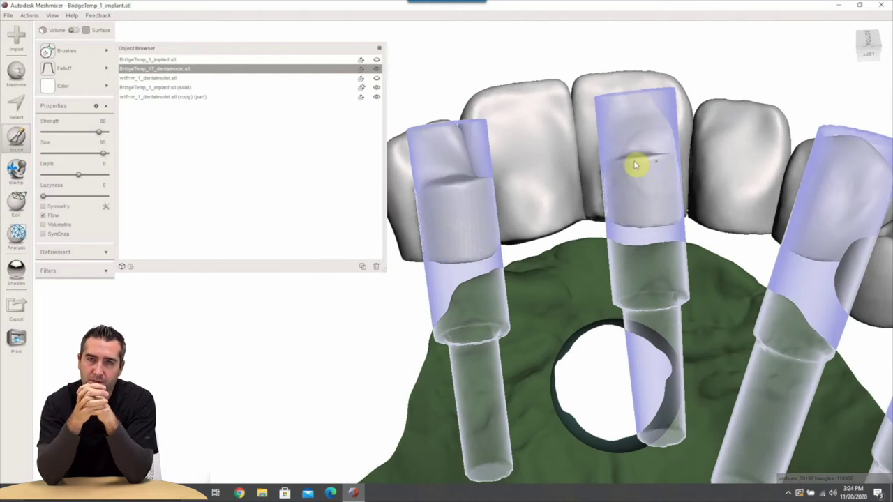
right_click_drag(635, 165, 523, 116)
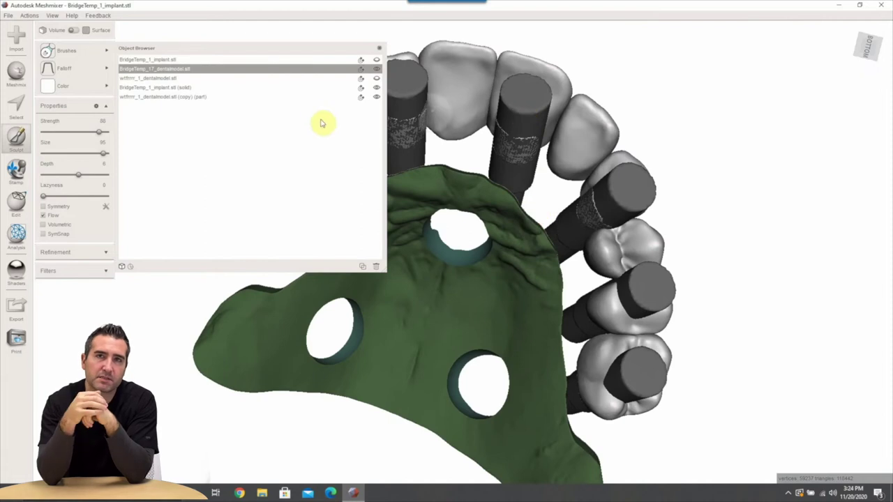
left_click(377, 88)
right_click_drag(589, 233, 570, 228)
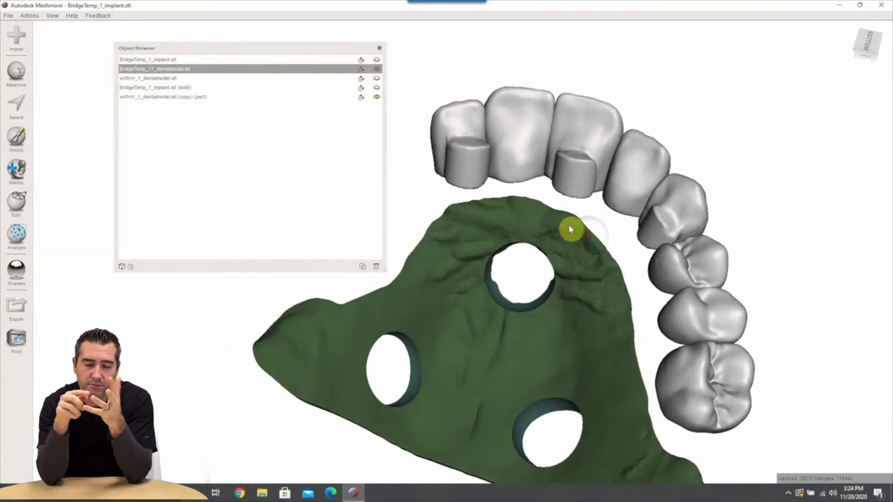
scroll(458, 216, "up", 5)
Paint a face selection with the Unwrap Brush along the lingual surfaces of all the bridge teeth, including the attracted cylinder areas
left_click(16, 136)
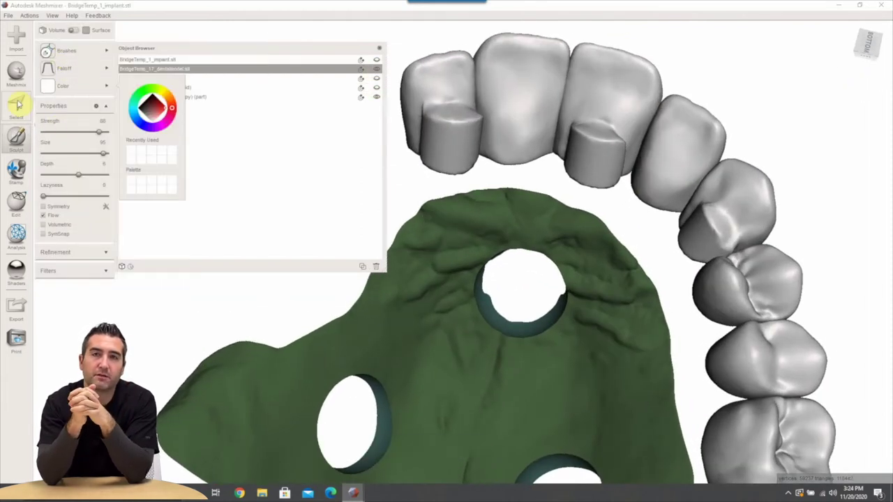
left_click(17, 104)
left_click_drag(426, 133, 470, 128)
right_click_drag(470, 127, 458, 174)
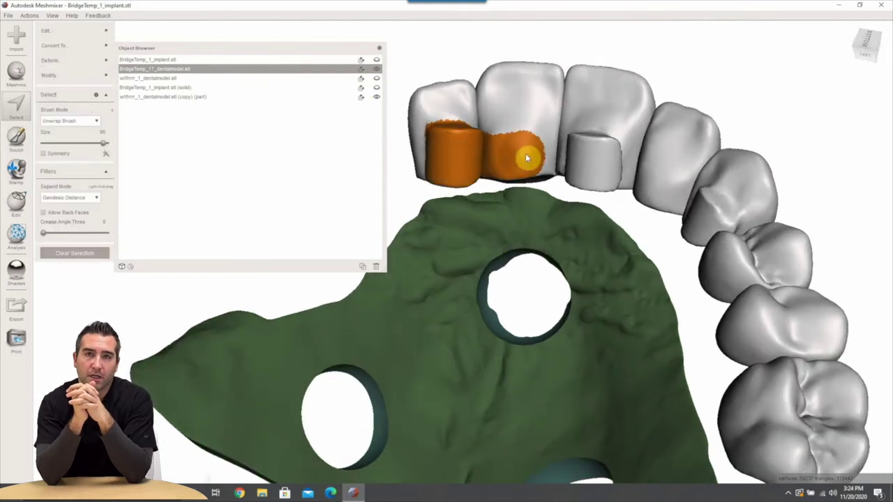
mouse_move(551, 155)
right_mouse_down()
mouse_move(534, 152)
mouse_move(602, 167)
right_mouse_up()
left_click_drag(602, 168, 643, 188)
right_click_drag(643, 188, 656, 195)
left_click_drag(655, 195, 660, 218)
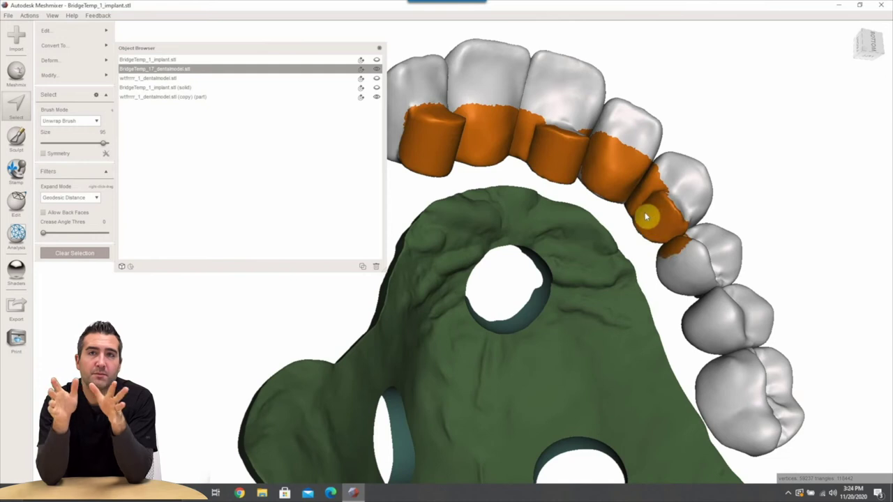
mouse_move(691, 286)
left_mouse_down()
mouse_move(729, 366)
mouse_move(712, 389)
left_mouse_up()
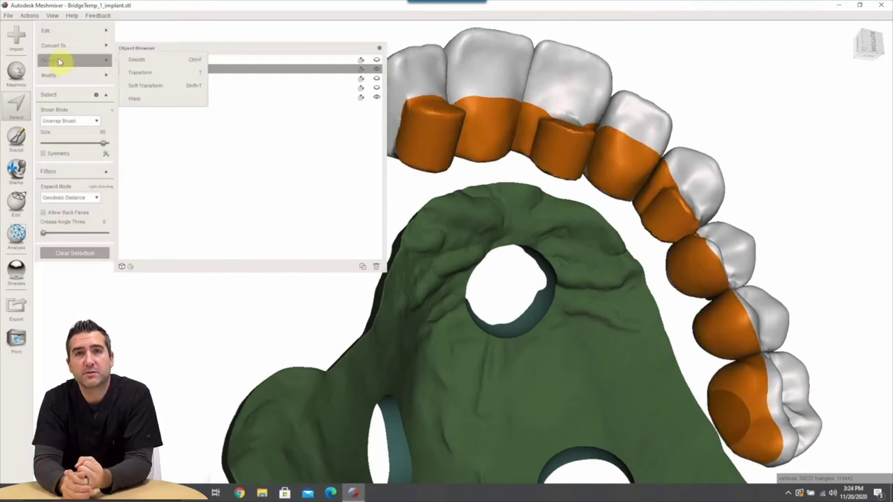
Extrude the selected lingual surfaces of the bridge teeth by 1.3169 mm with Constant direction and Offset end type
mouse_move(110, 31)
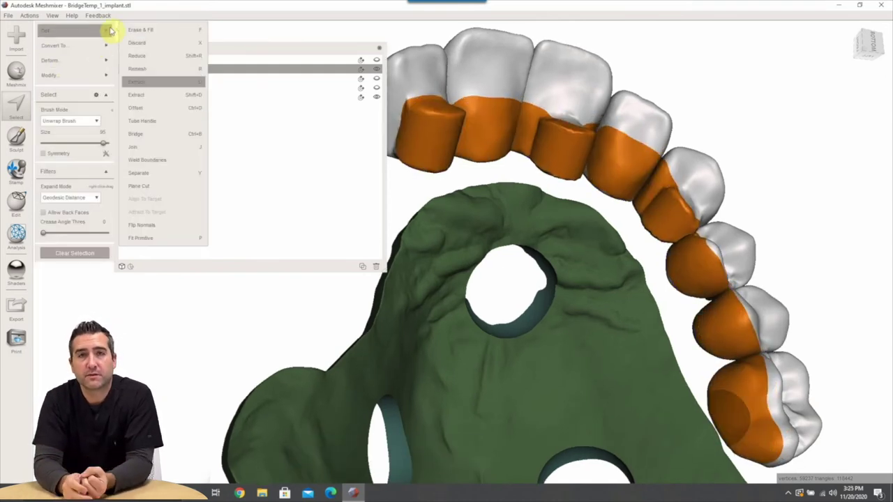
left_click(146, 81)
left_click(146, 82)
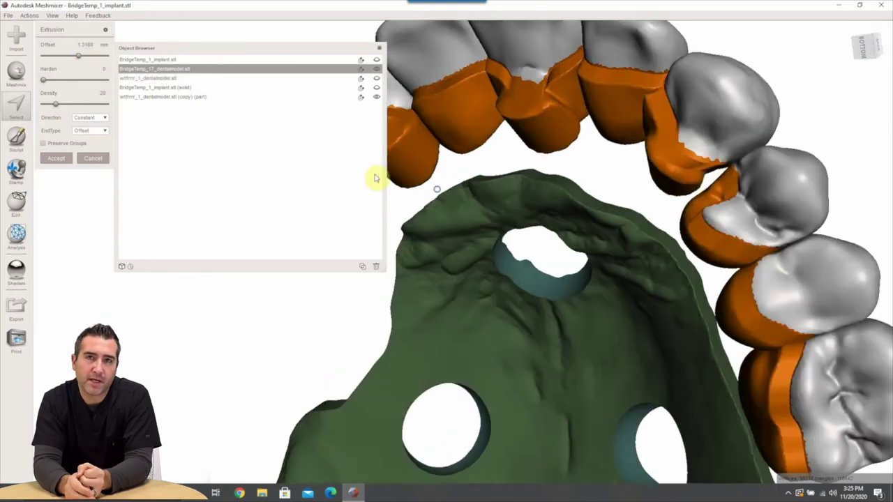
right_click_drag(374, 178, 403, 152)
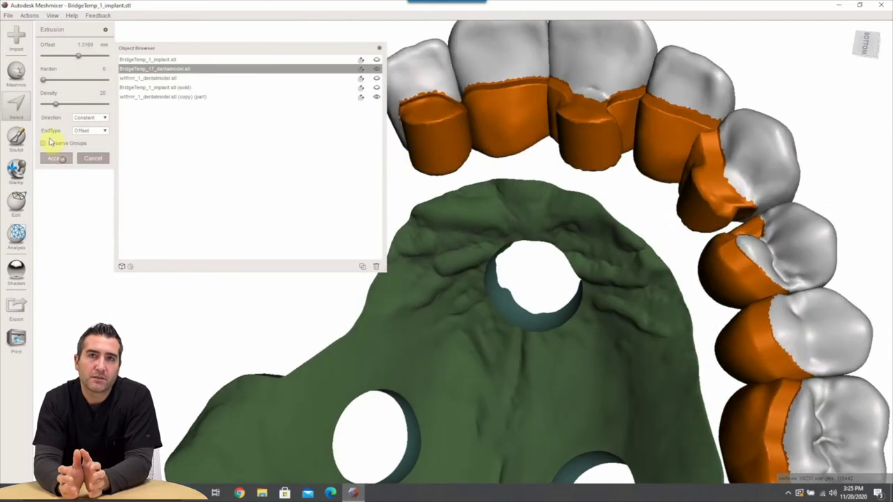
left_click(62, 159)
Smooth the extruded lingual surfaces of the front teeth with a smoothing brush at strength 75, size 95, Volumetric off
left_click(16, 137)
mouse_move(67, 52)
left_click(235, 166)
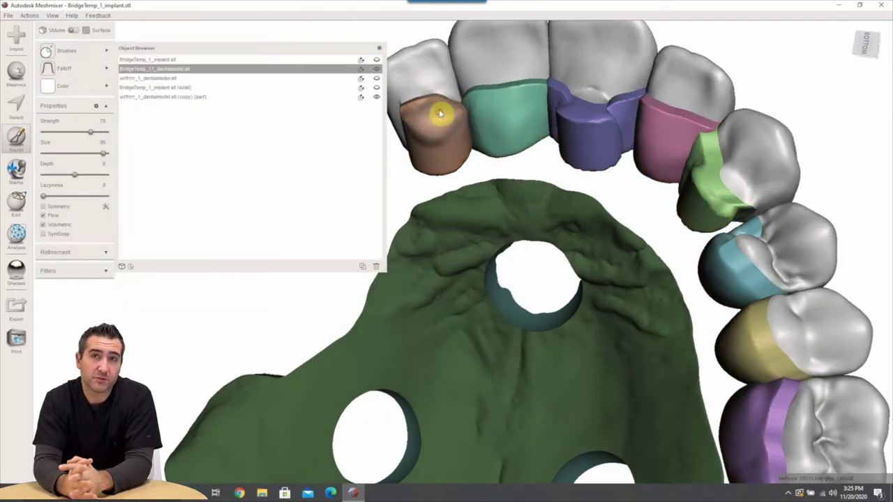
left_click_drag(440, 114, 473, 104)
mouse_move(504, 130)
right_mouse_down()
mouse_move(462, 160)
mouse_move(514, 132)
mouse_move(551, 128)
right_mouse_up()
left_click_drag(579, 143, 618, 145)
mouse_move(618, 145)
right_mouse_down()
mouse_move(557, 154)
mouse_move(631, 158)
right_mouse_up()
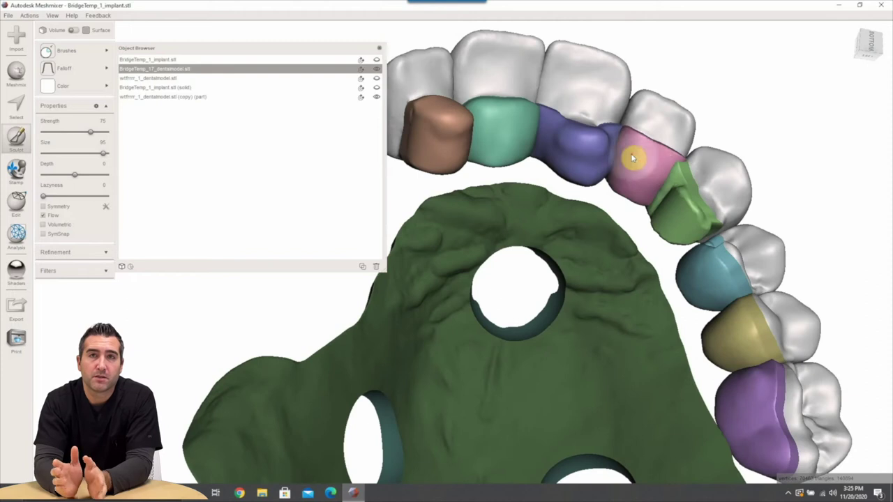
Smooth the extruded lingual surfaces of the posterior teeth, from the green-grouped tooth back to the molar
scroll(687, 258, "up", 3)
right_click_drag(688, 257, 574, 239)
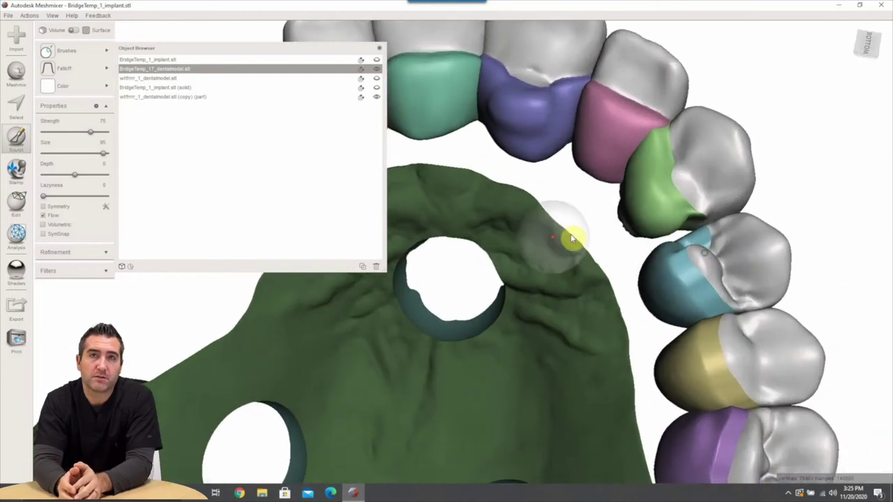
scroll(574, 239, "up", 1)
left_click_drag(663, 219, 702, 307)
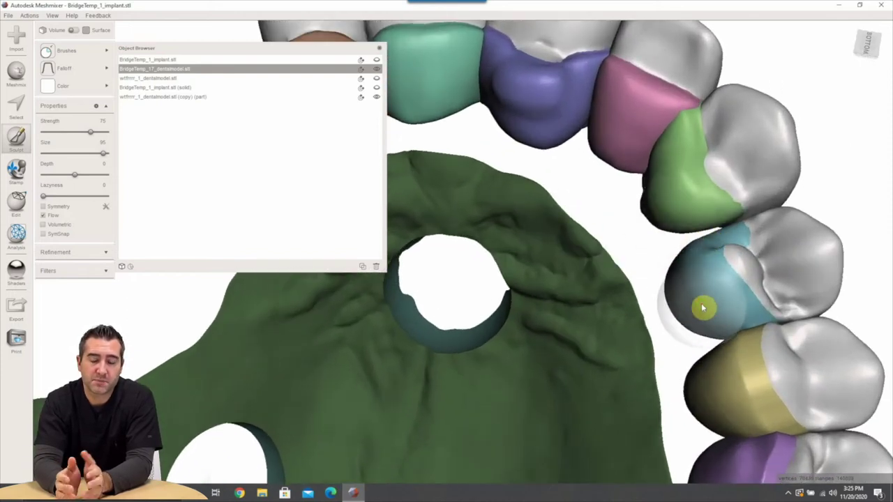
right_click_drag(702, 307, 652, 247)
mouse_move(651, 246)
left_mouse_down()
mouse_move(686, 319)
mouse_move(687, 426)
left_mouse_up()
right_click_drag(655, 311, 602, 306)
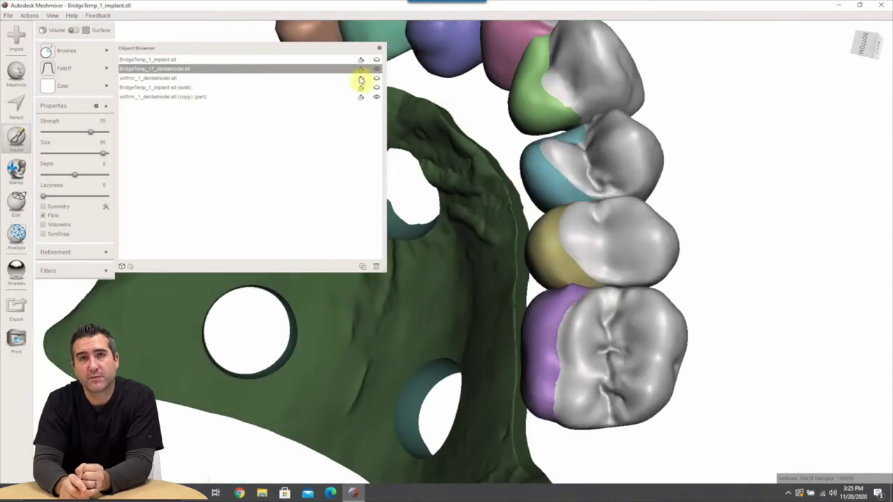
Show the solid implants and examine how far the smoothed lingual surfaces extend around the cylinders
left_click(377, 88)
scroll(491, 183, "down", 4)
mouse_move(490, 182)
right_mouse_down()
mouse_move(511, 195)
mouse_move(504, 205)
mouse_move(467, 205)
mouse_move(528, 251)
mouse_move(481, 183)
mouse_move(553, 218)
right_mouse_up()
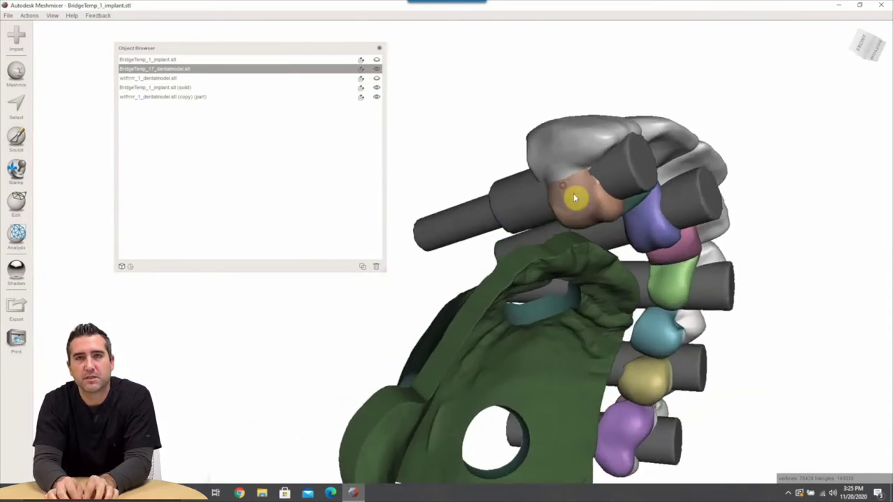
right_click_drag(576, 182, 558, 174)
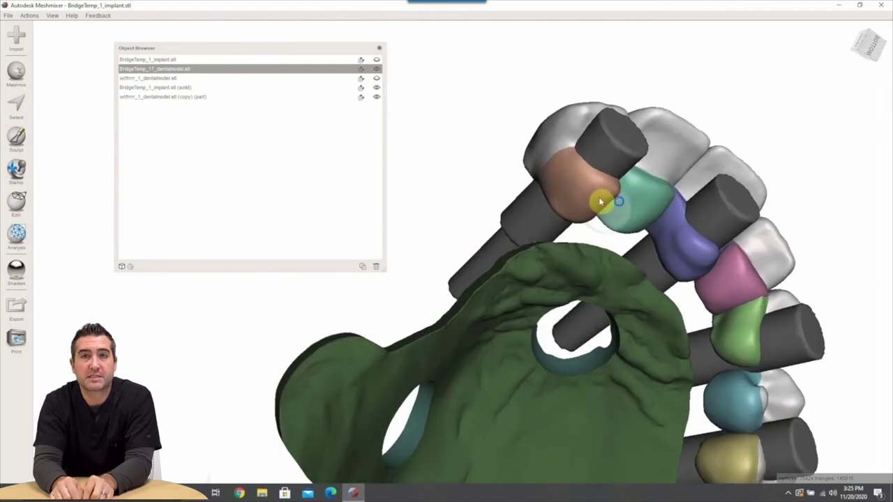
right_click_drag(600, 199, 518, 186)
right_click_drag(601, 245, 568, 232)
scroll(579, 288, "up", 5)
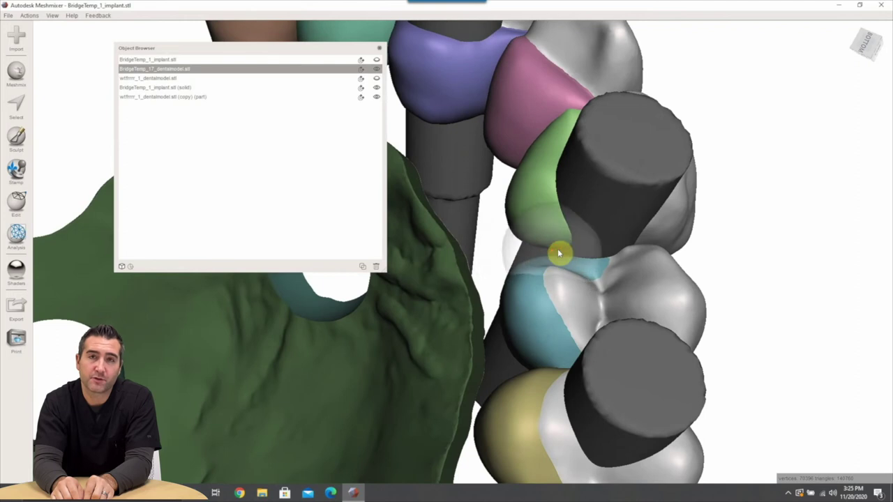
Hide the solid implants, inflate the green tooth's lingual edge beside the light-blue tooth at strength 50, size 95, and switch to BubbleSmooth
left_click(375, 70)
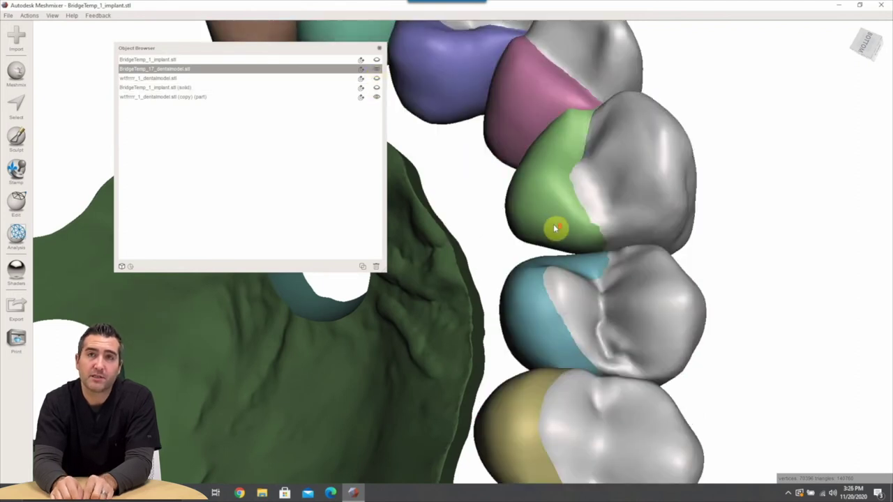
scroll(554, 224, "up", 3)
left_click(18, 143)
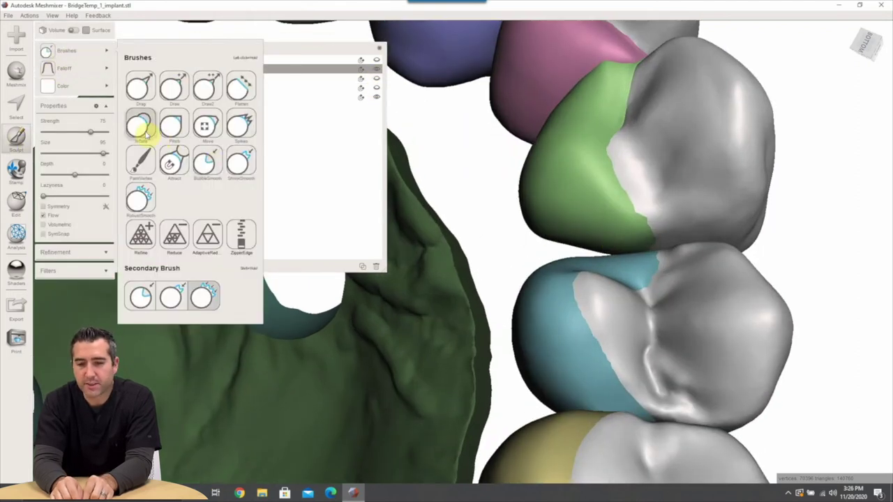
left_click(142, 130)
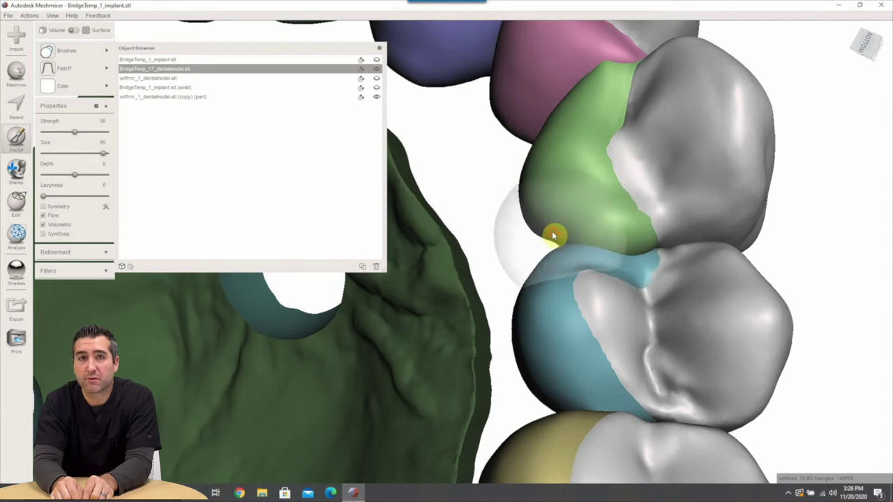
left_click_drag(553, 235, 542, 239)
left_click(55, 52)
left_click(208, 161)
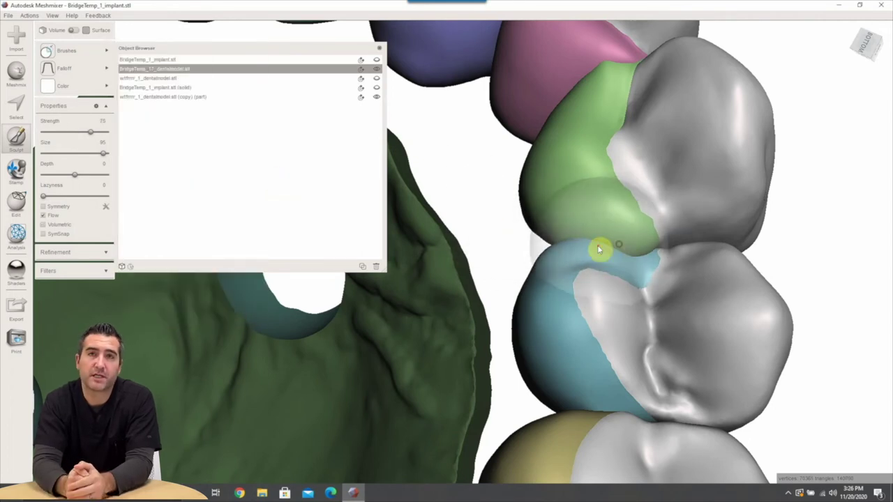
Show the solid implants again and examine the bridge teeth around them from the tissue side and the end of the arch
left_click(376, 88)
right_click_drag(593, 234, 511, 296)
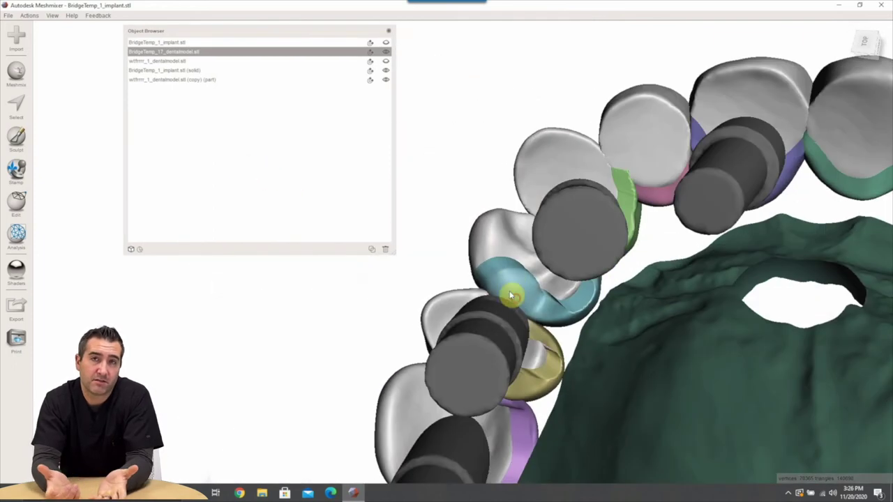
right_click_drag(574, 285, 535, 309)
right_click_drag(454, 437, 494, 255)
right_click_drag(564, 100, 688, 128)
right_click_drag(746, 124, 597, 225)
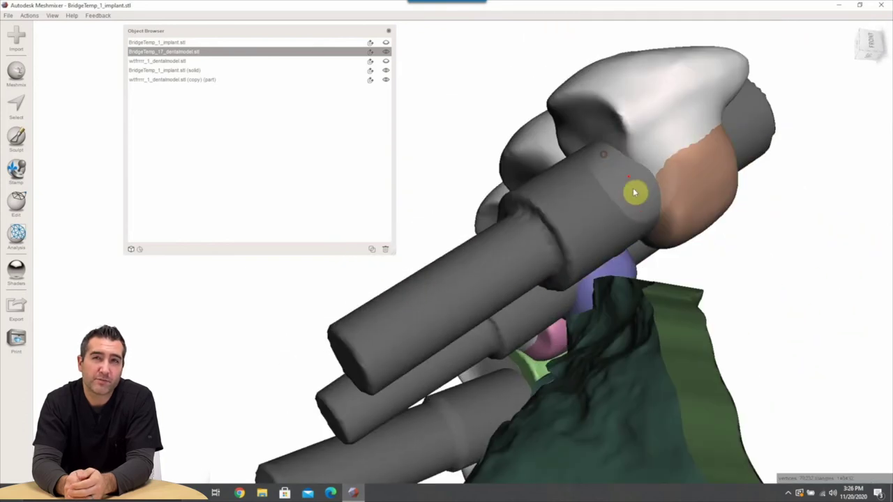
right_click_drag(634, 193, 193, 207)
Show the upper-arch dental model and check the bridge teeth against the gum surface, toggling their visibility for comparison
left_click(384, 62)
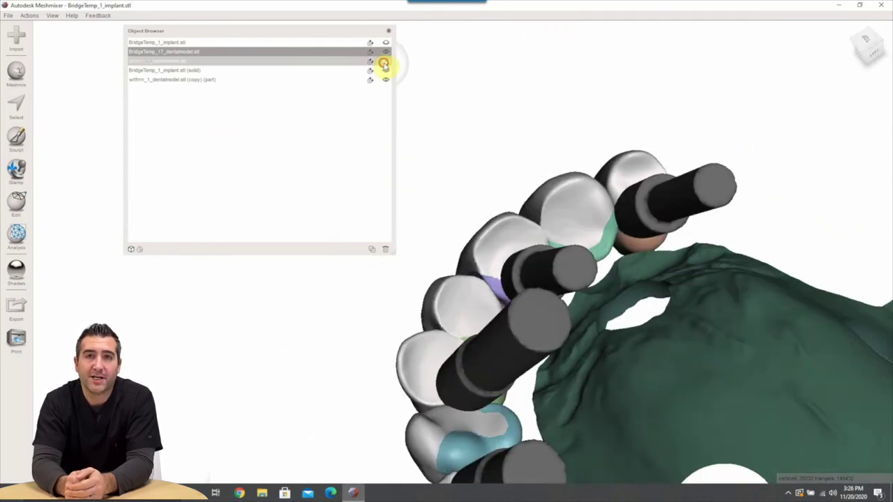
right_click_drag(542, 304, 472, 352)
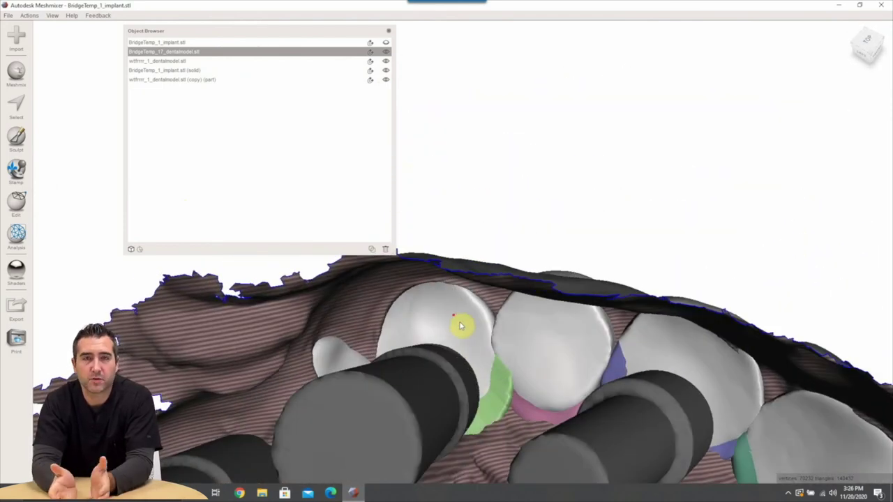
right_click_drag(505, 349, 551, 323)
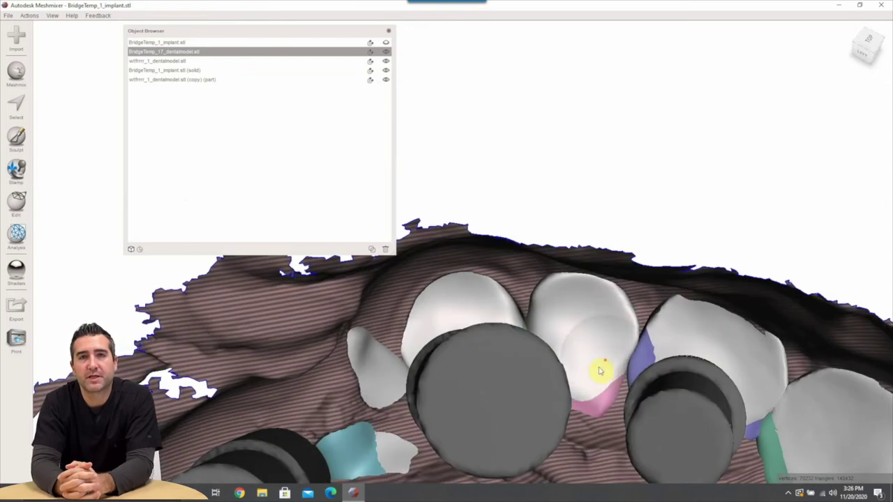
mouse_move(578, 374)
right_mouse_down()
mouse_move(538, 377)
mouse_move(588, 366)
right_mouse_up()
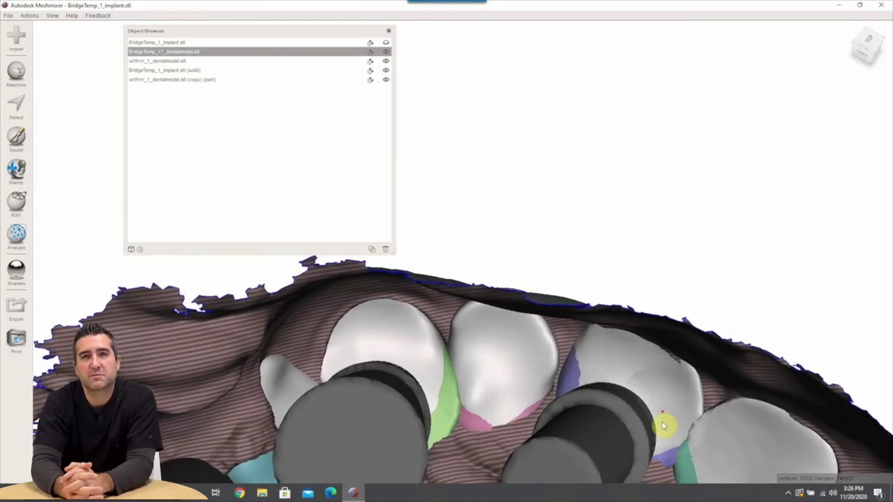
right_click_drag(663, 426, 516, 353)
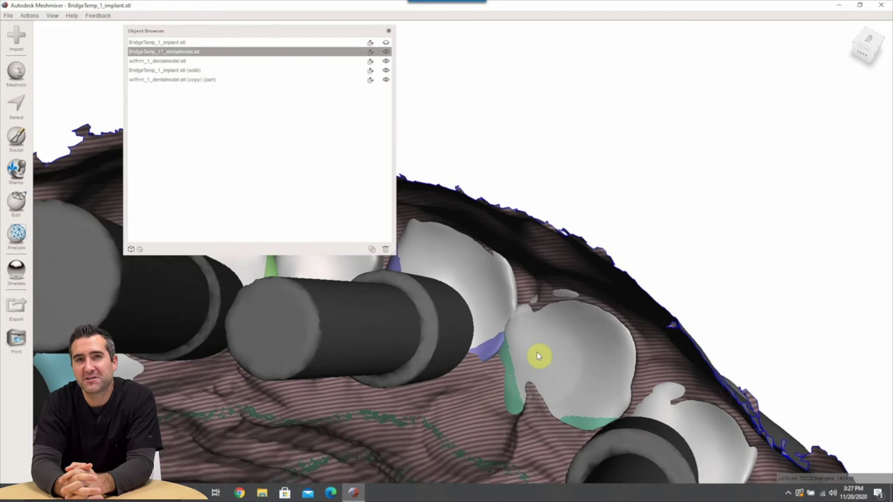
right_click_drag(516, 376, 542, 343)
right_click_drag(612, 353, 317, 348)
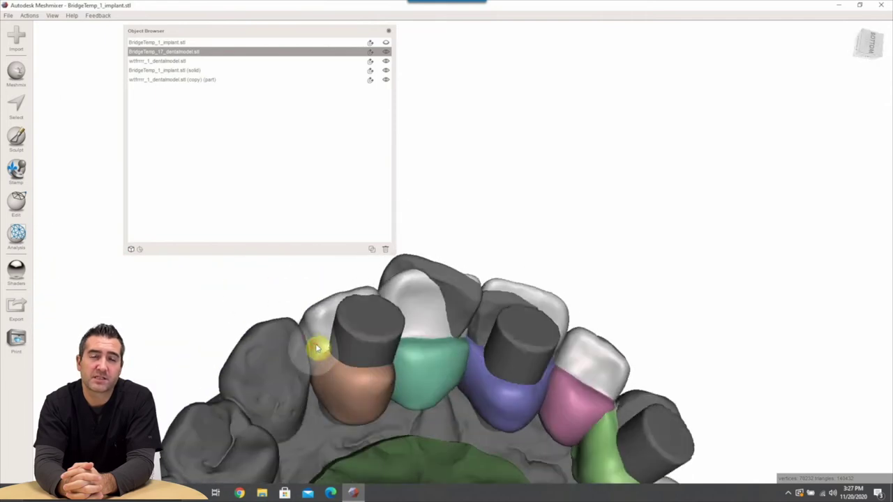
right_click_drag(419, 370, 268, 233)
left_click(386, 52)
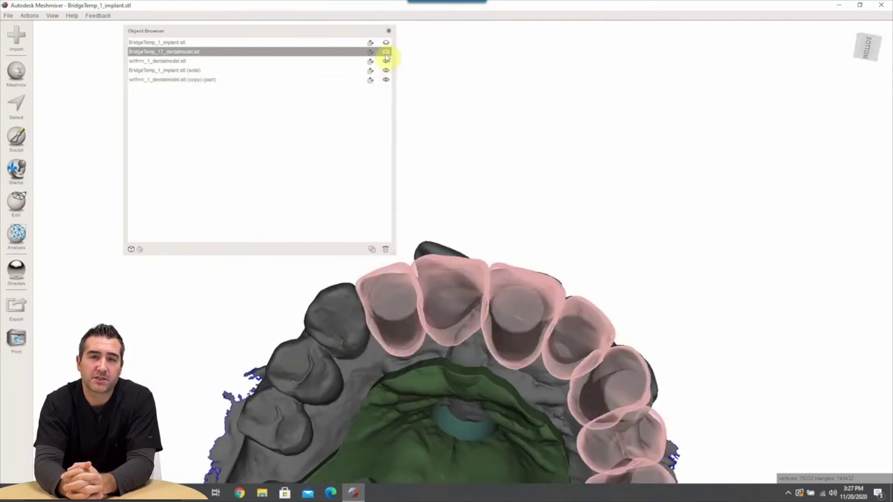
left_click(386, 53)
Hide the upper-arch dental model and shrink the Object Browser to clear the view of the prosthesis
left_click(386, 61)
right_click_drag(496, 147, 600, 373)
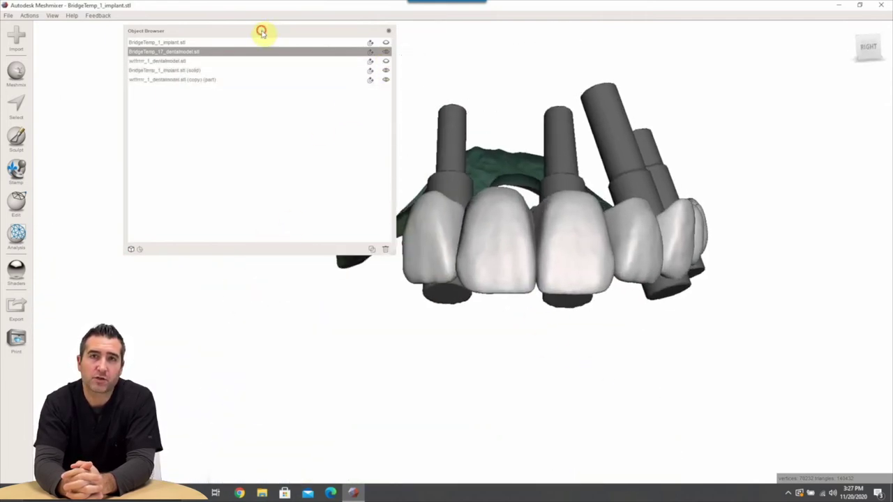
left_click_drag(262, 32, 263, 49)
left_click_drag(363, 271, 189, 192)
scroll(521, 293, "up", 1)
right_click_drag(510, 288, 514, 158)
right_click_drag(519, 343, 512, 256)
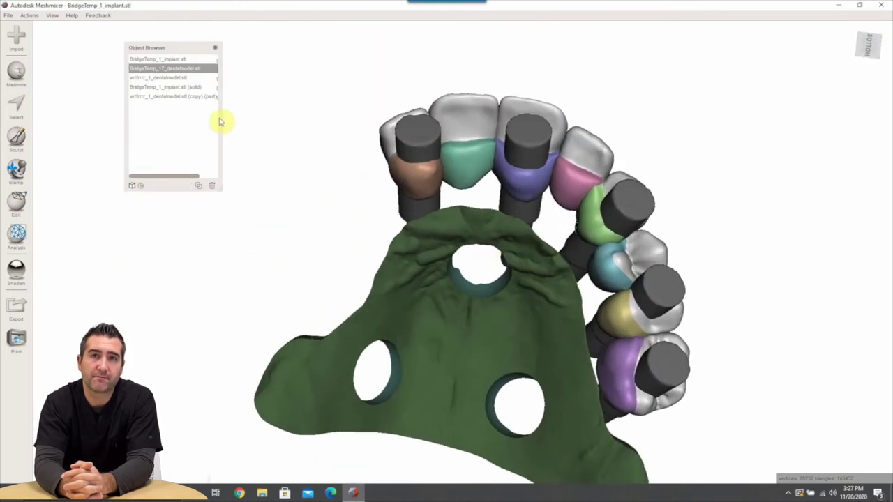
Convert the bridge teeth into one solid with Make Solid, using the Fast solid type, Solid Accuracy 504 and zero offset distance
left_click(410, 139)
left_click(474, 128)
left_click(16, 204)
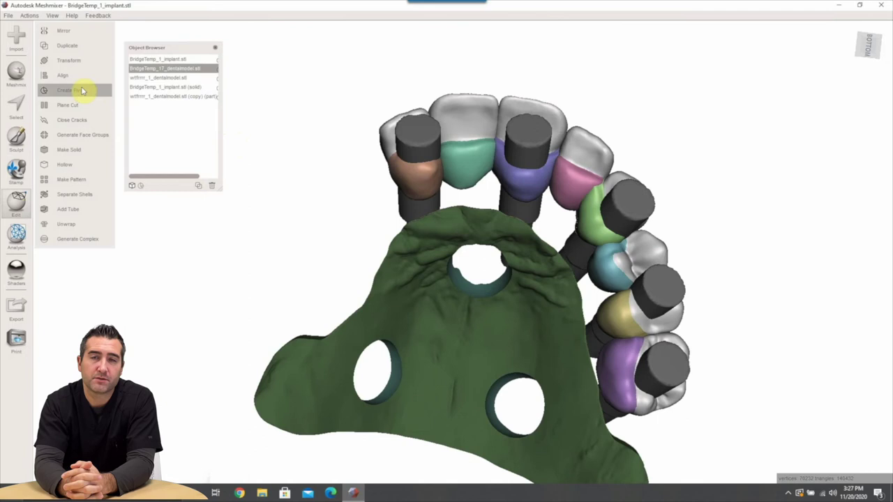
left_click(69, 149)
left_click(106, 105)
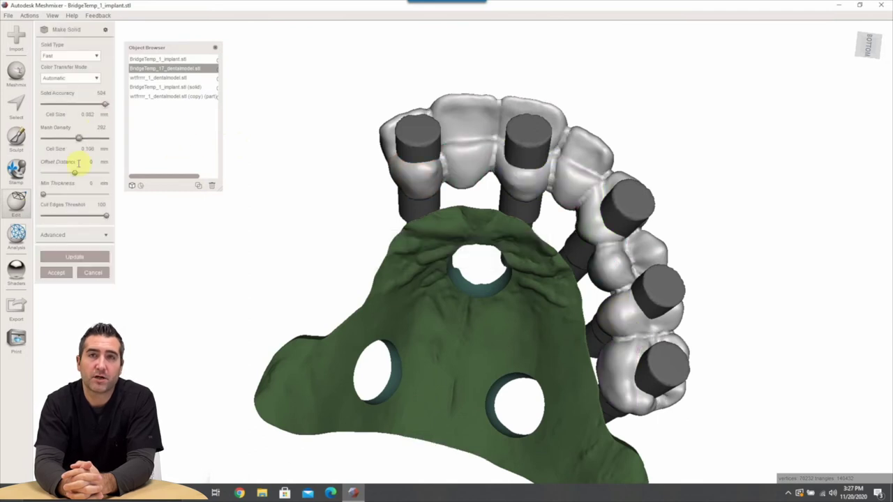
left_click(78, 258)
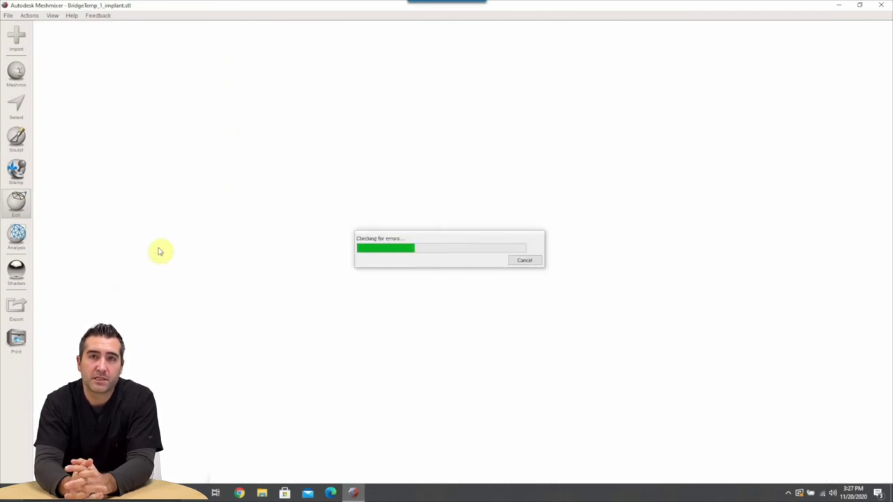
right_click_drag(431, 183, 436, 281)
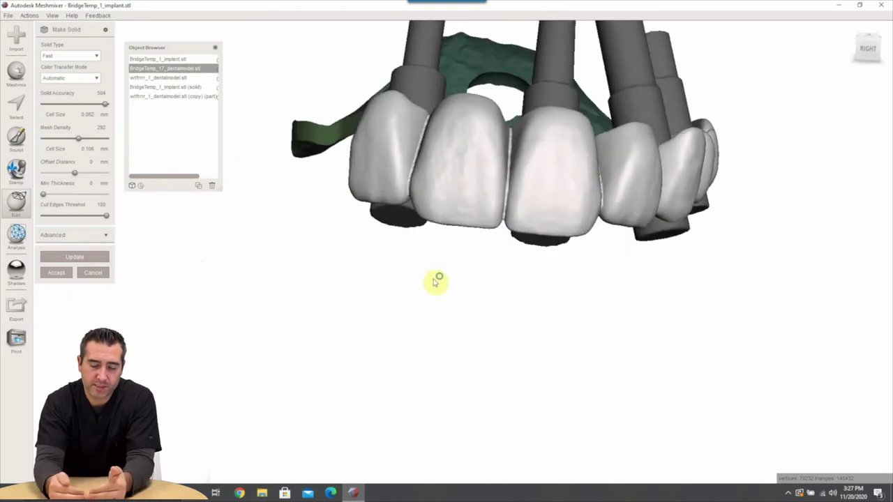
right_click_drag(440, 147, 430, 63)
Subtract BridgeTemp_1_implant.stl (solid) from BridgeTemp_17_dentalmodel.stl (solid) with a Boolean Difference in Precise mode, Search Depth 2
left_click(422, 120)
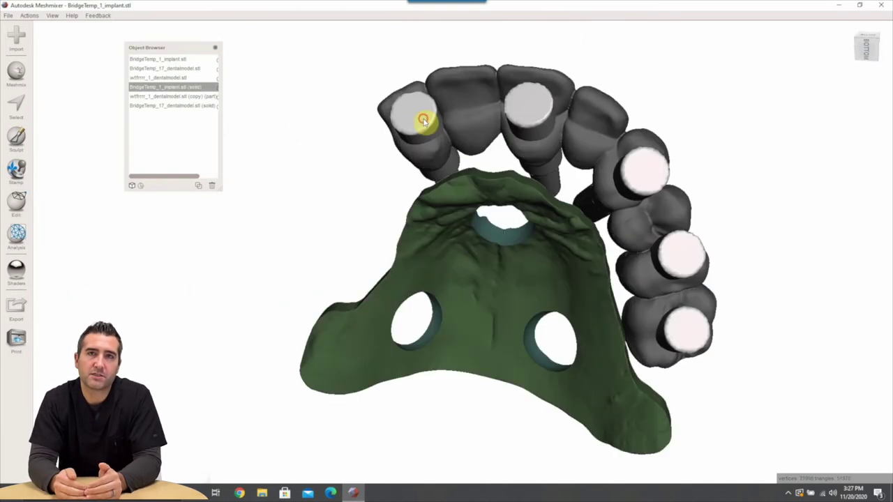
left_click(469, 108)
left_click(410, 125)
left_click(460, 106)
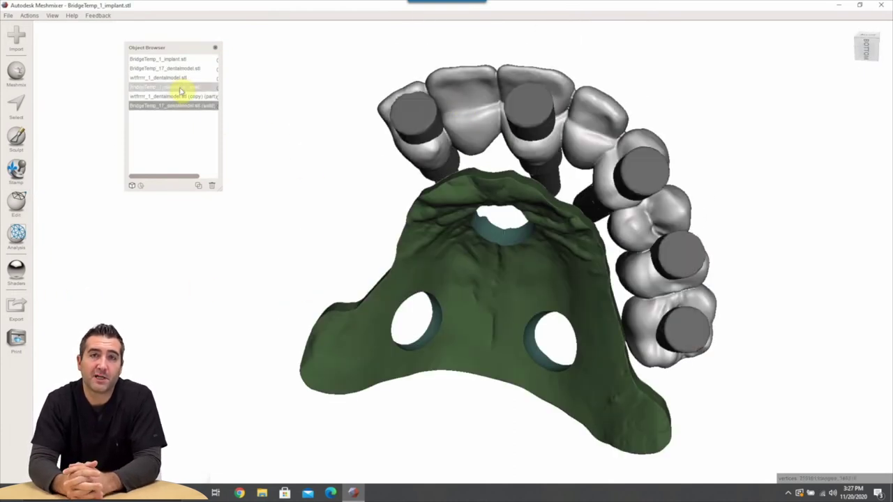
left_click(178, 88, "shift")
left_click(85, 120)
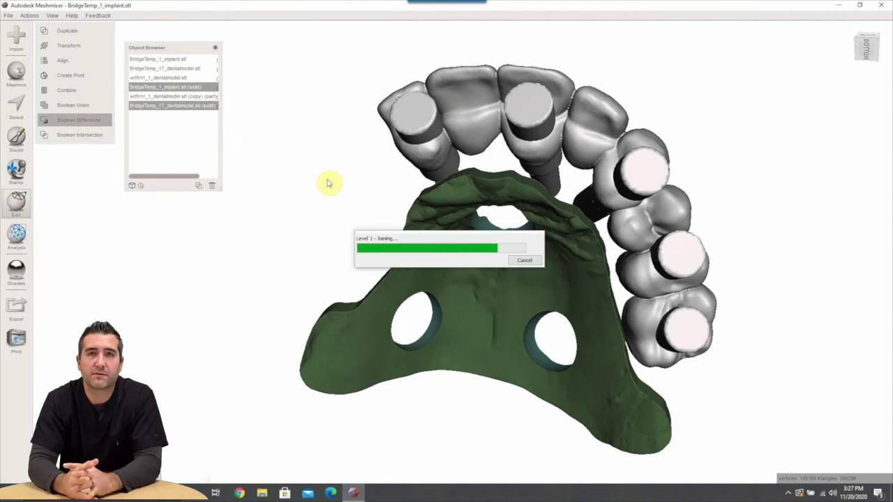
left_click(68, 247)
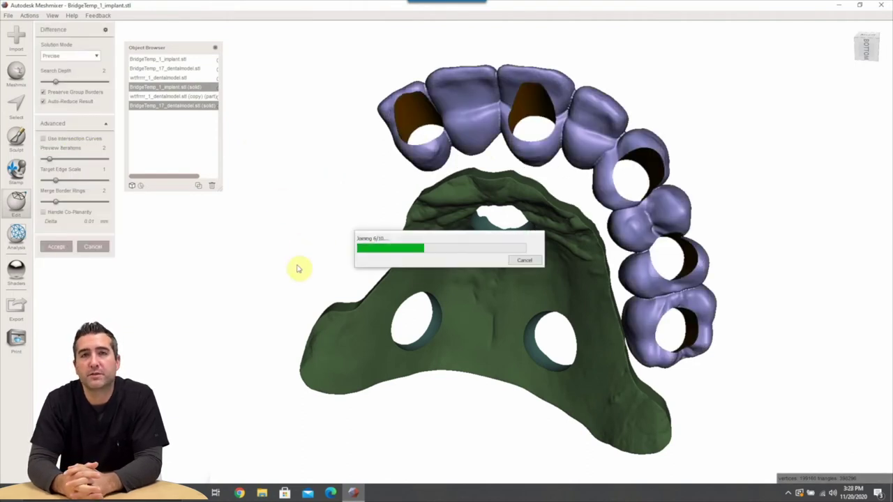
mouse_move(468, 221)
right_mouse_down()
mouse_move(453, 383)
mouse_move(460, 328)
mouse_move(428, 345)
mouse_move(448, 209)
mouse_move(472, 222)
right_mouse_up()
right_click_drag(179, 255, 190, 234)
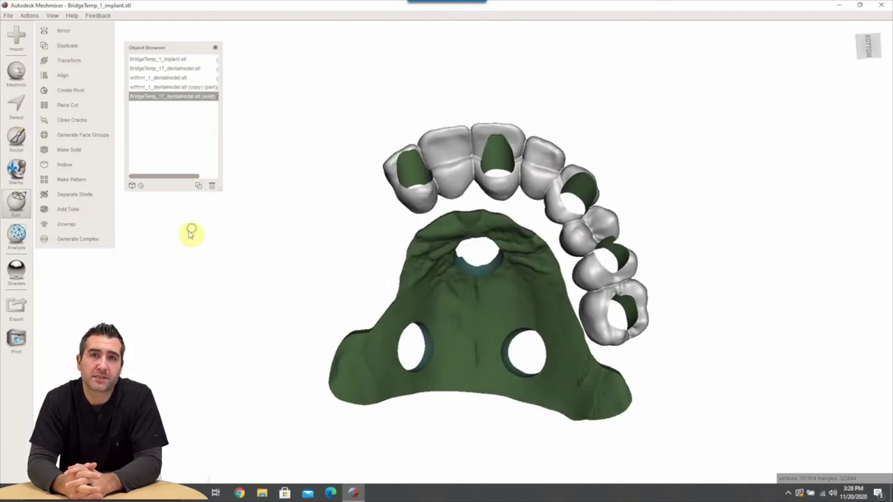
Attach an arm part from the Arms library to the inner side of the solid central incisor, facing the palatal plate
left_click(16, 72)
left_click(75, 39)
left_click(148, 32)
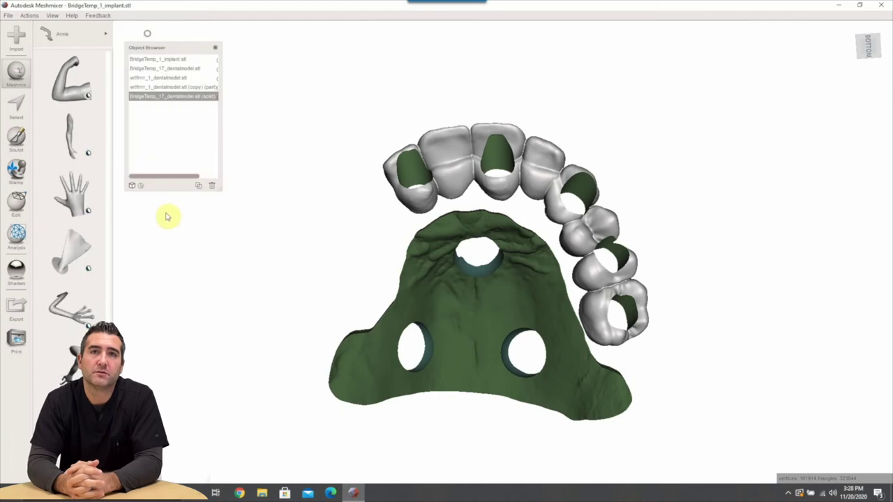
left_click_drag(460, 195, 457, 190)
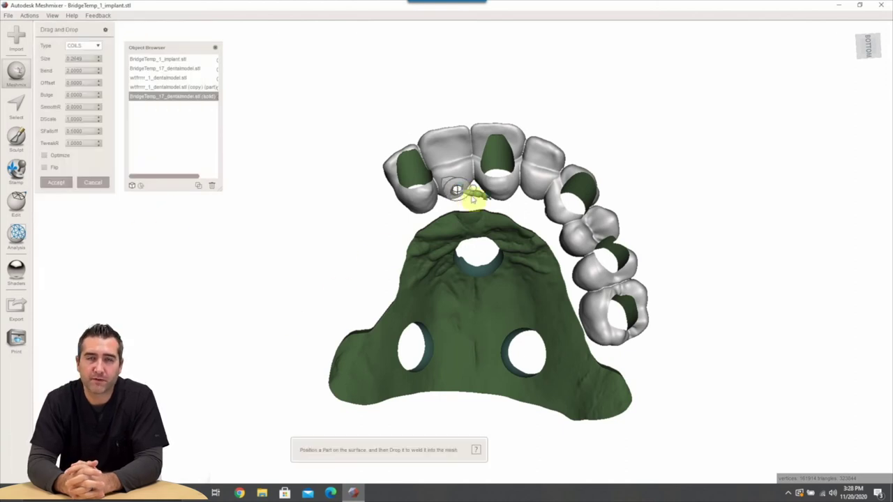
right_click_drag(474, 199, 462, 241)
scroll(462, 241, "up", 4)
mouse_move(440, 213)
left_mouse_down()
mouse_move(452, 222)
mouse_move(442, 220)
left_mouse_up()
scroll(445, 222, "down", 3)
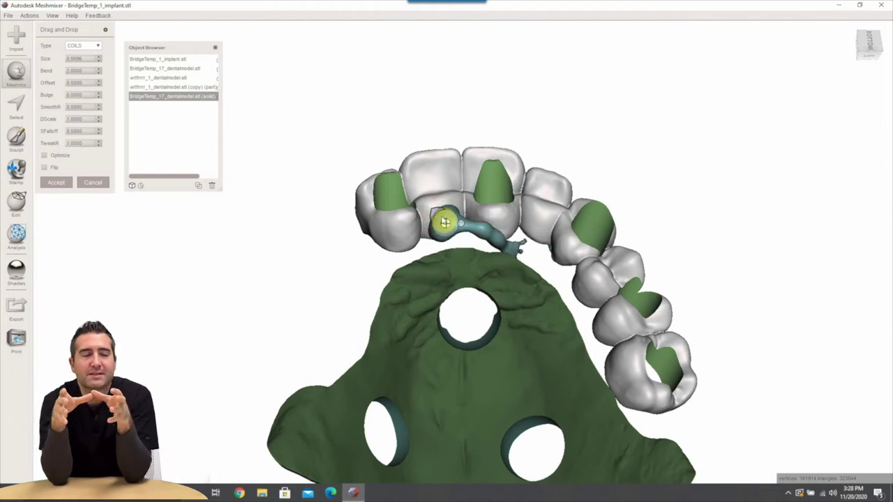
Orient and enlarge the incisor arm so it reaches into the palatal plate, and accept the placement
left_click_drag(450, 218, 468, 216)
right_click_drag(468, 216, 448, 193)
scroll(438, 298, "up", 3)
left_click_drag(440, 134, 450, 136)
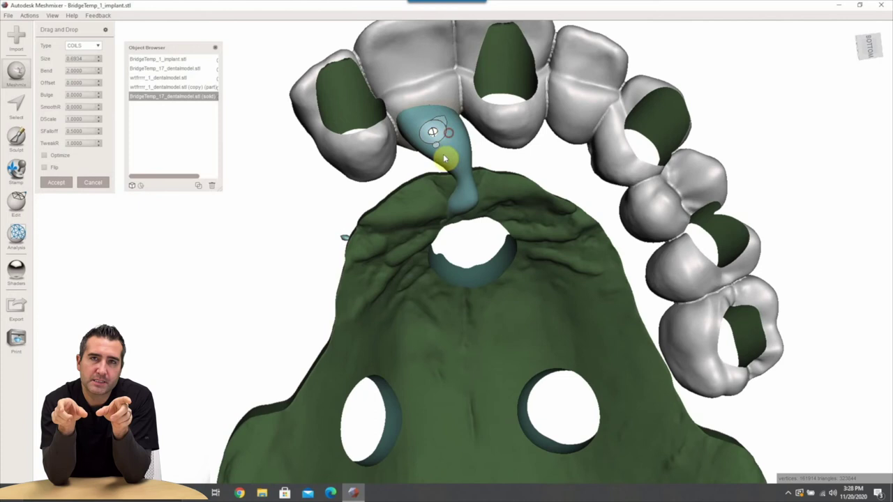
right_click_drag(446, 160, 307, 90)
left_click(62, 181)
Attach a second arm to the inner side of the solid lateral incisor, sized 0.5348 and reaching into the palatal plate
right_click_drag(388, 239, 427, 231)
left_click(17, 69)
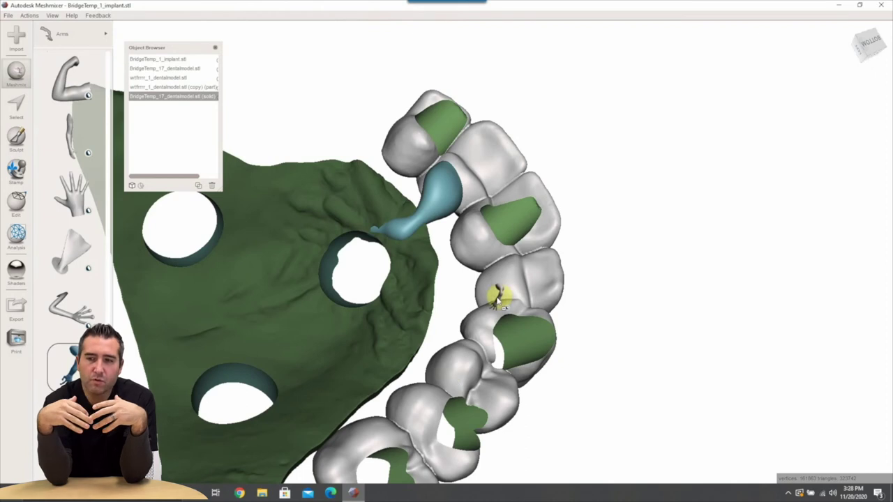
left_click_drag(496, 296, 490, 295)
right_click_drag(490, 295, 478, 285)
left_click_drag(552, 270, 526, 238)
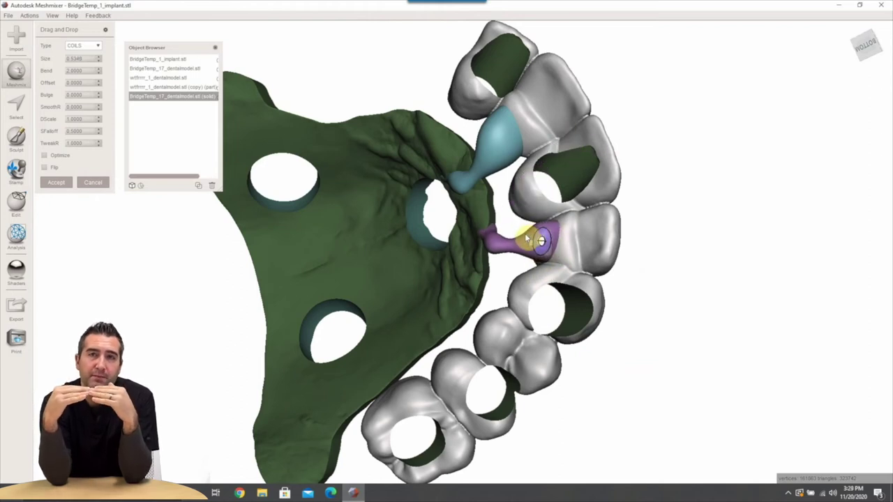
right_click_drag(526, 239, 494, 325)
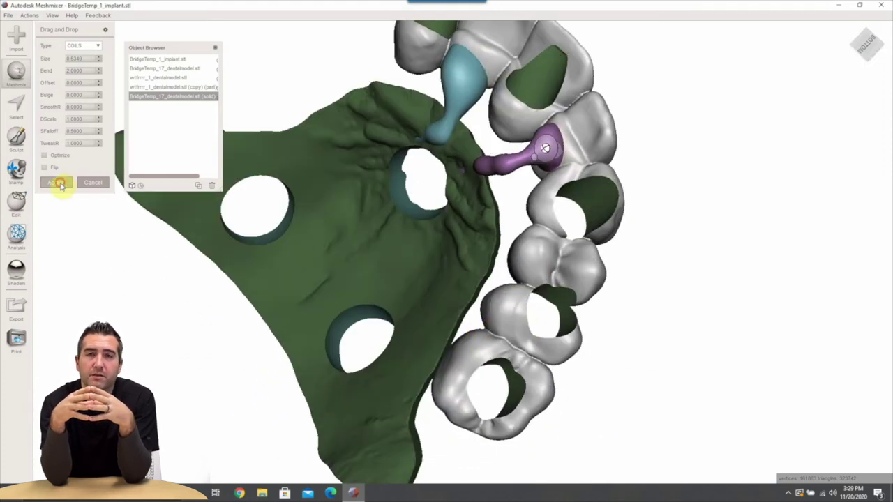
left_click(60, 183)
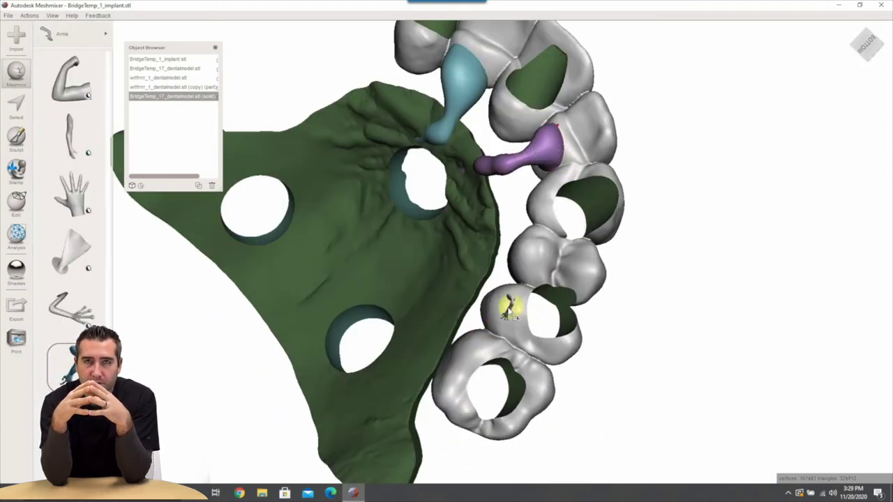
Attach a third arm to the inner side of the solid premolar, sized 0.4549 and reaching into the palatal plate
left_click_drag(510, 312, 546, 298)
right_click_drag(546, 299, 590, 280)
left_click_drag(502, 291, 478, 276)
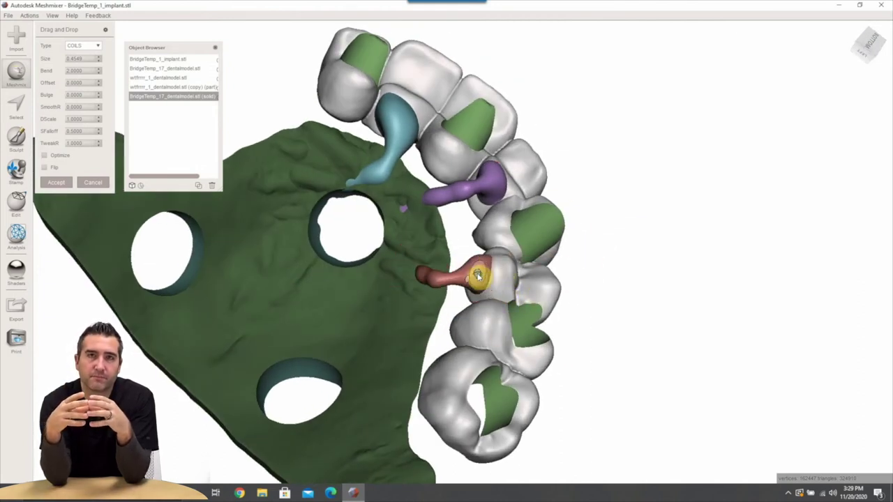
right_click_drag(478, 275, 436, 282)
left_click(61, 186)
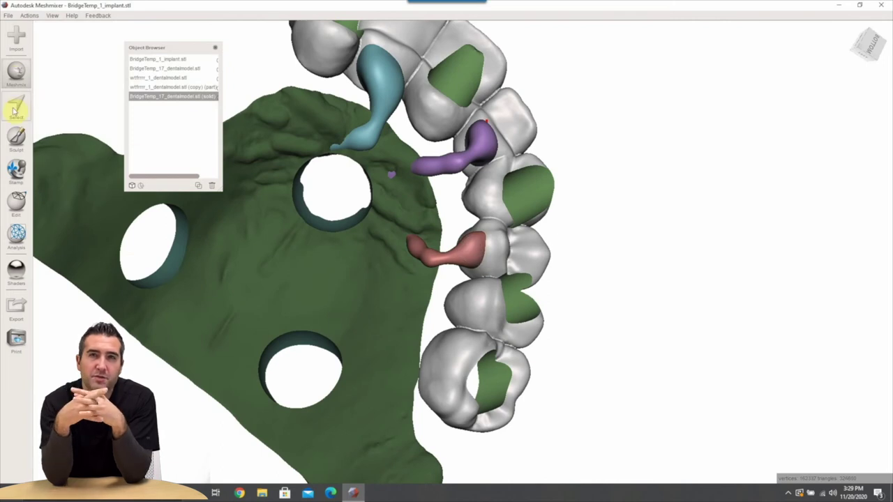
Attach a fourth arm from the inner side of the last molar to the palatal plate
left_click(19, 75)
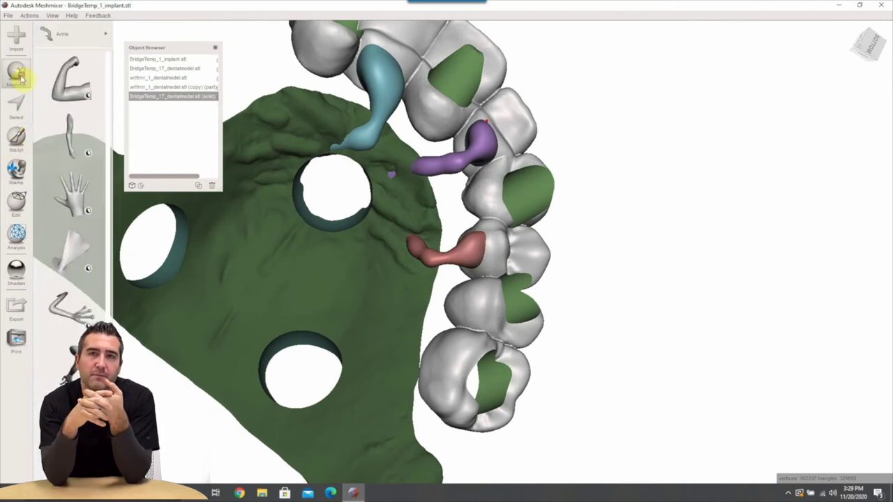
left_click_drag(447, 354, 463, 363)
right_click_drag(463, 363, 449, 339)
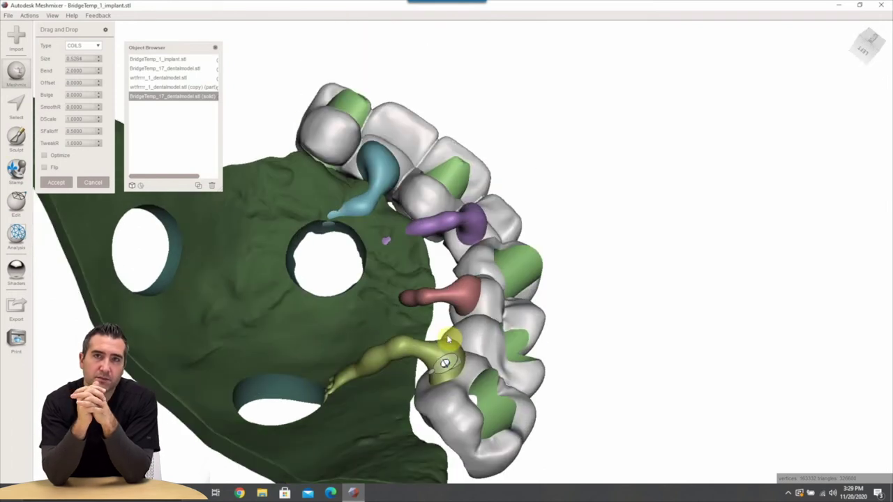
left_click_drag(448, 365, 441, 369)
left_click(56, 182)
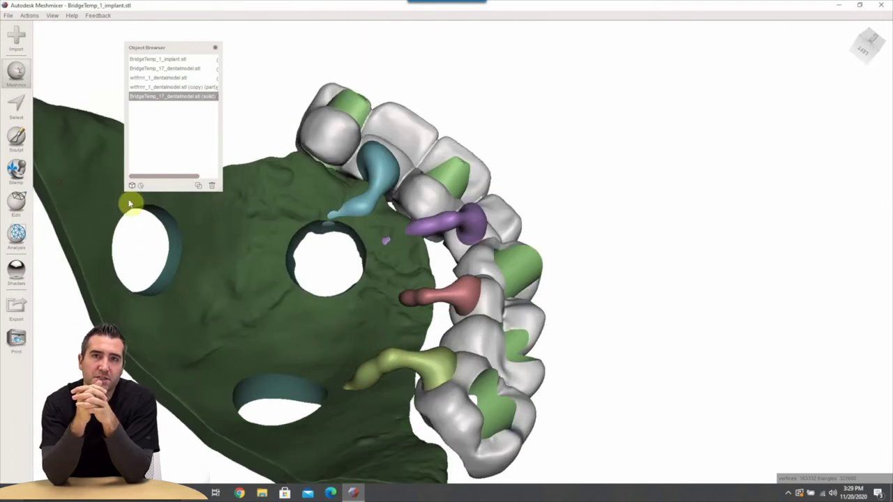
Select the blue hand and purple finger fragments protruding through the plate with the Unwrap Brush, undoing the accidental clearing of the selection
right_click_drag(132, 200, 244, 303)
left_click(346, 207)
right_click_drag(346, 207, 363, 266)
left_click(363, 266)
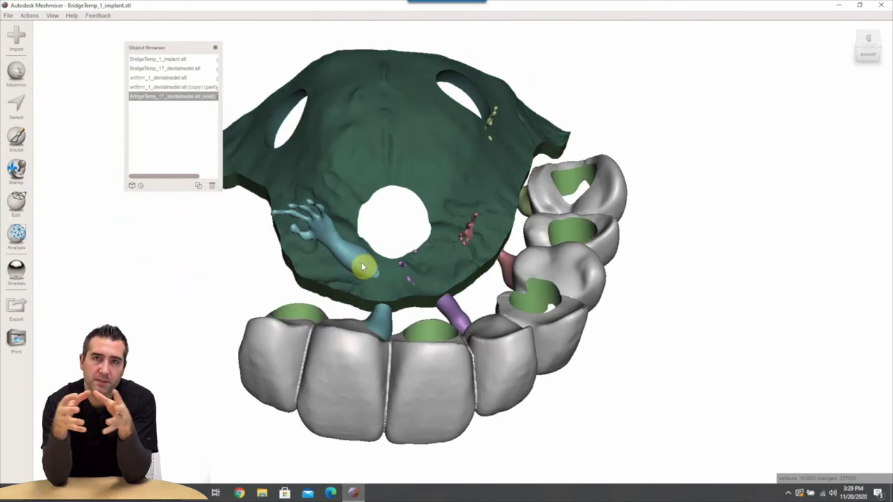
key("s")
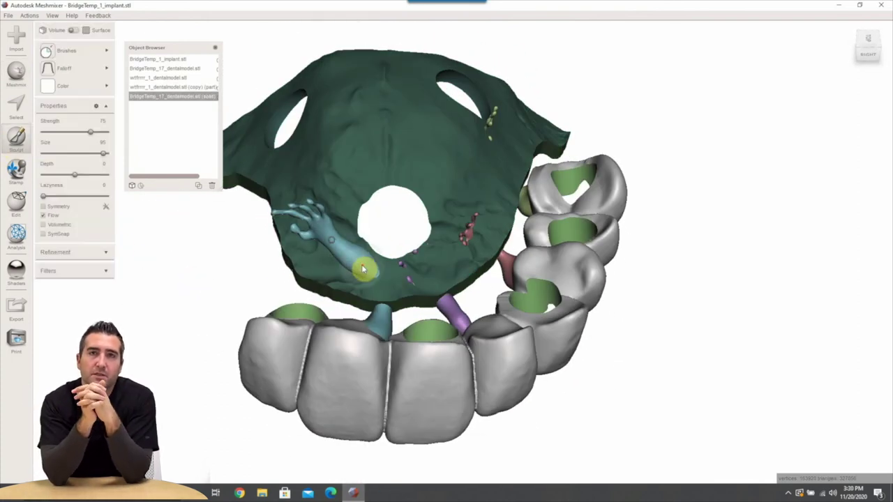
left_click(19, 115)
mouse_move(324, 233)
left_mouse_down()
mouse_move(343, 253)
mouse_move(314, 213)
mouse_move(313, 225)
left_mouse_up()
mouse_move(313, 225)
right_mouse_down()
mouse_move(536, 249)
mouse_move(333, 200)
mouse_move(391, 276)
right_mouse_up()
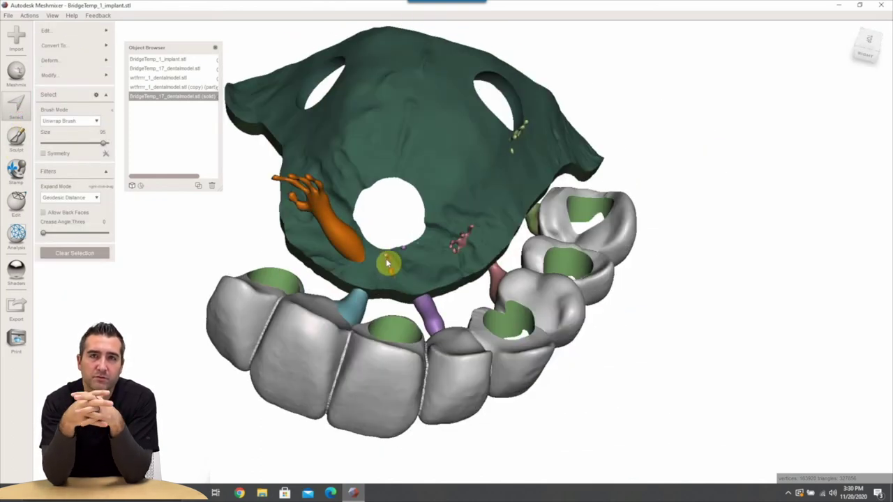
left_click(387, 258)
left_click(100, 252)
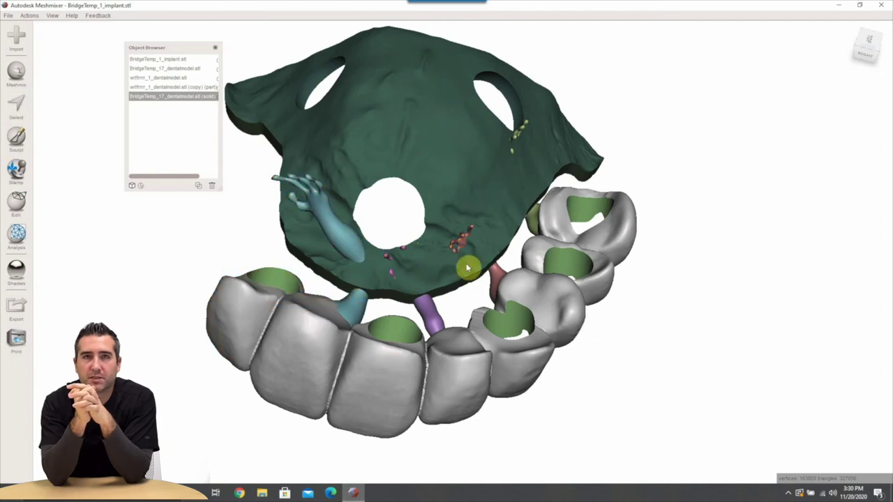
key("ctrl+z")
key("ctrl+z")
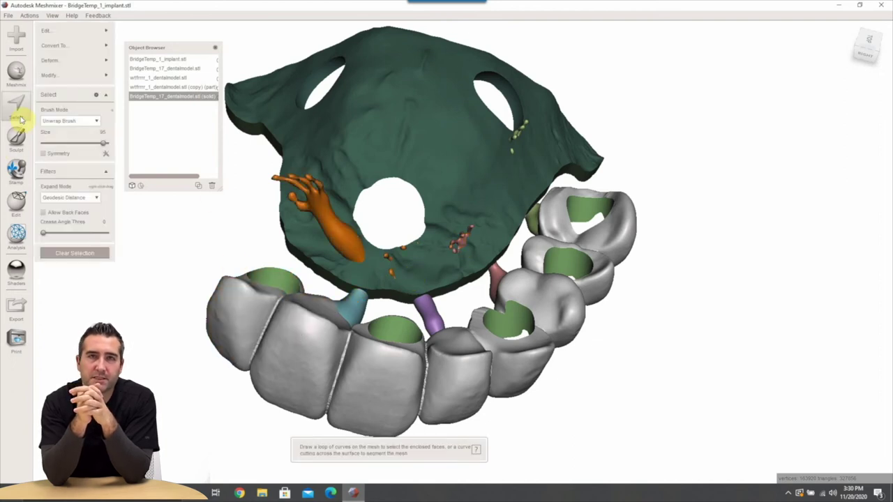
Add the red and olive finger fragments protruding through the plate to the selection and delete all selected pieces
left_click(463, 241)
right_click_drag(532, 165, 452, 391)
scroll(449, 259, "up", 5)
scroll(350, 279, "up", 2)
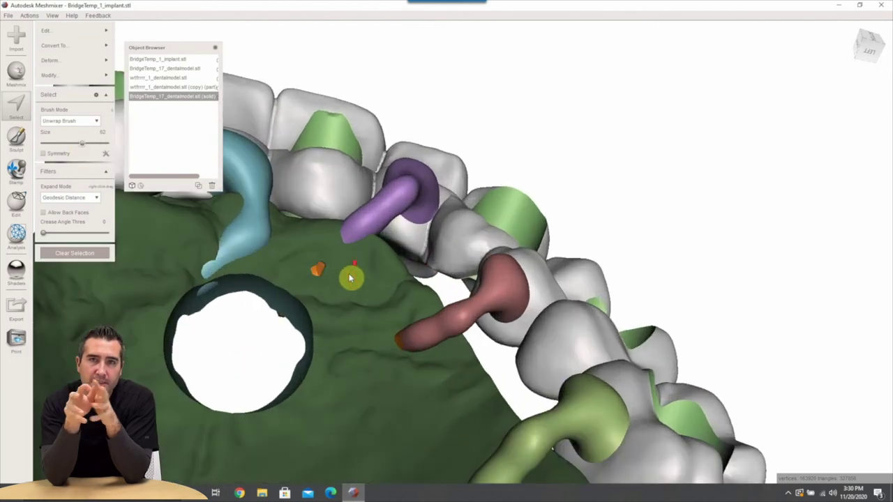
right_click_drag(320, 276, 506, 147)
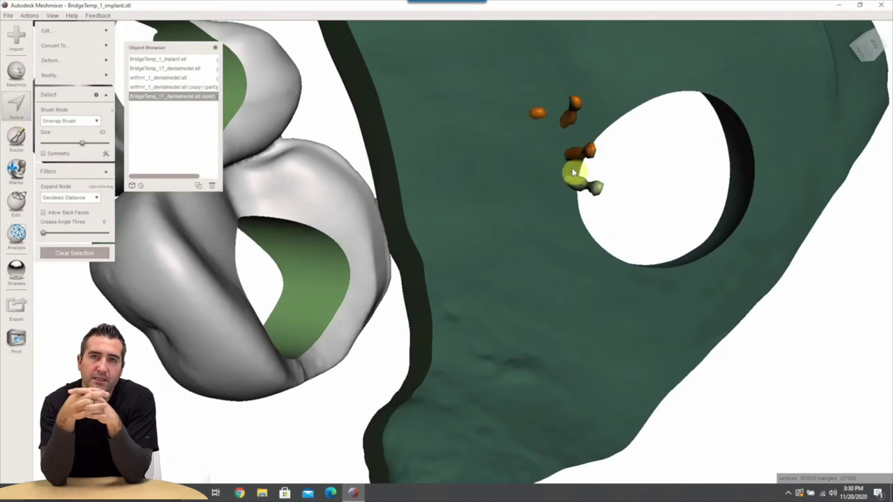
right_click_drag(573, 173, 348, 287)
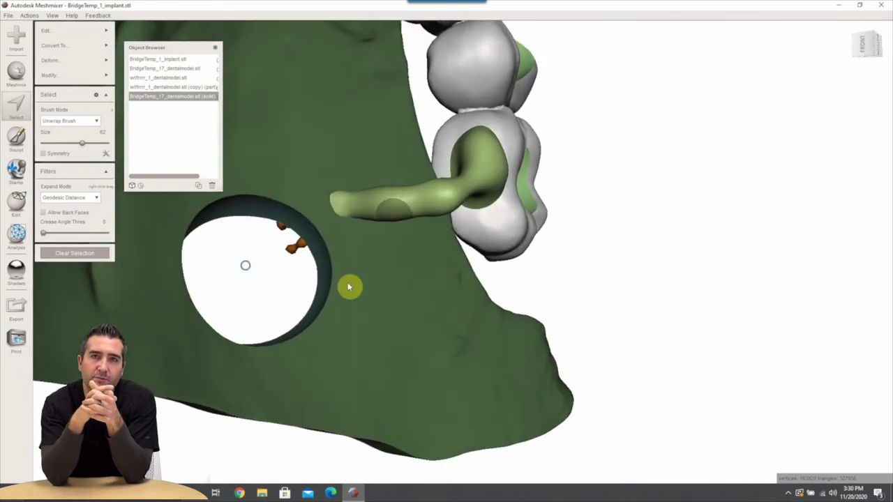
scroll(349, 286, "down", 4)
middle_click_drag(348, 286, 435, 360)
right_click_drag(434, 361, 510, 282)
key("Delete")
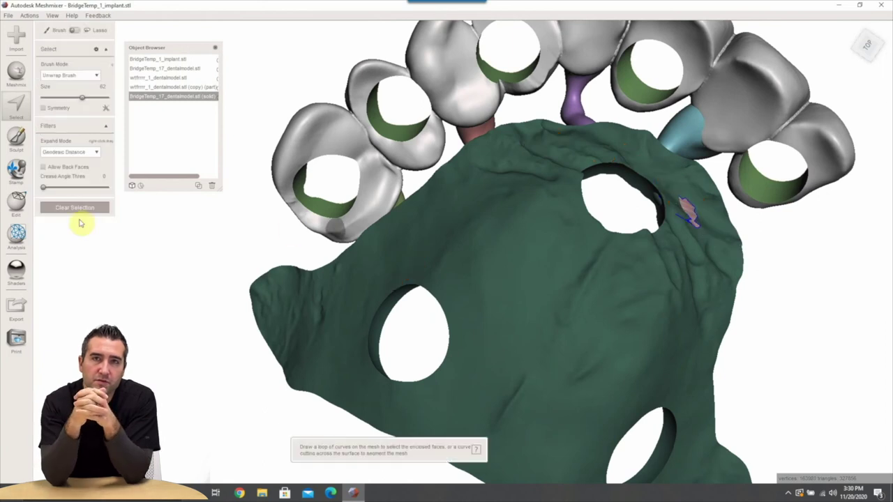
Repair the holes left in the mesh with the Inspector's automatic repair, using Flat Fill
left_click(16, 234)
left_click(56, 30)
left_click(74, 100)
Sculpt away the leftover purple arm fragment protruding from the palatal plate beside the front hole
right_click_drag(255, 130, 376, 216)
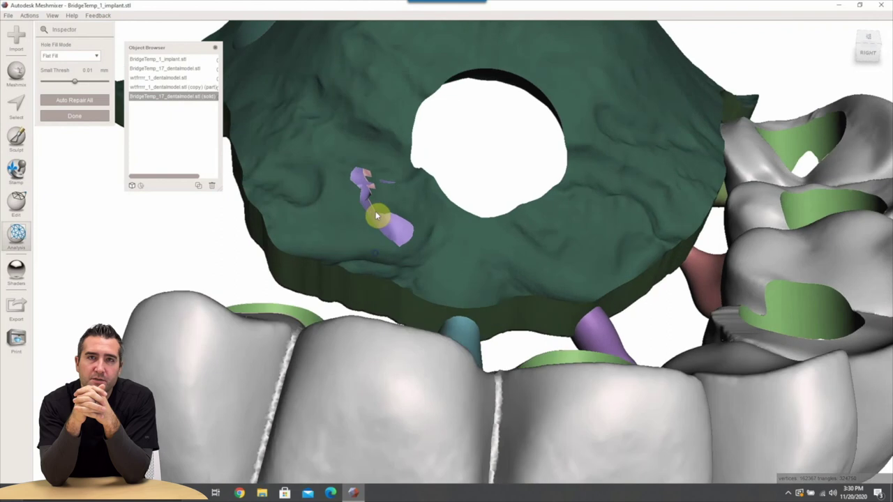
left_click(16, 171)
left_click(16, 136)
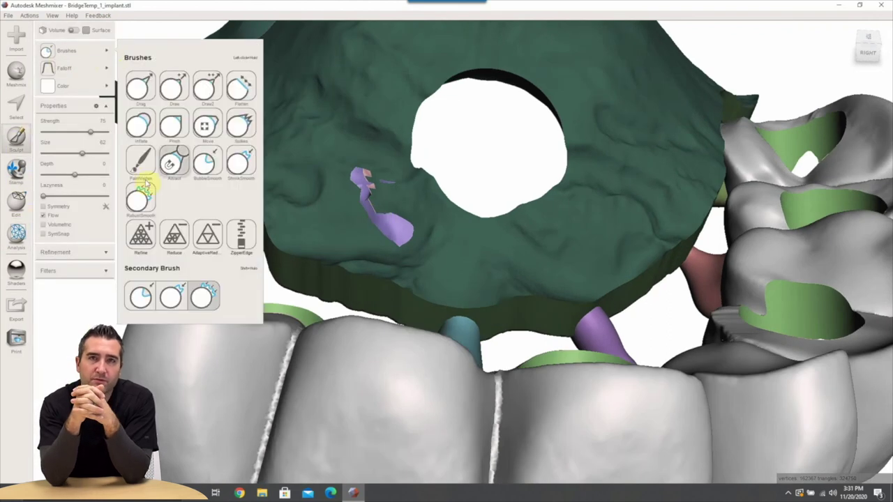
left_click_drag(365, 185, 399, 235)
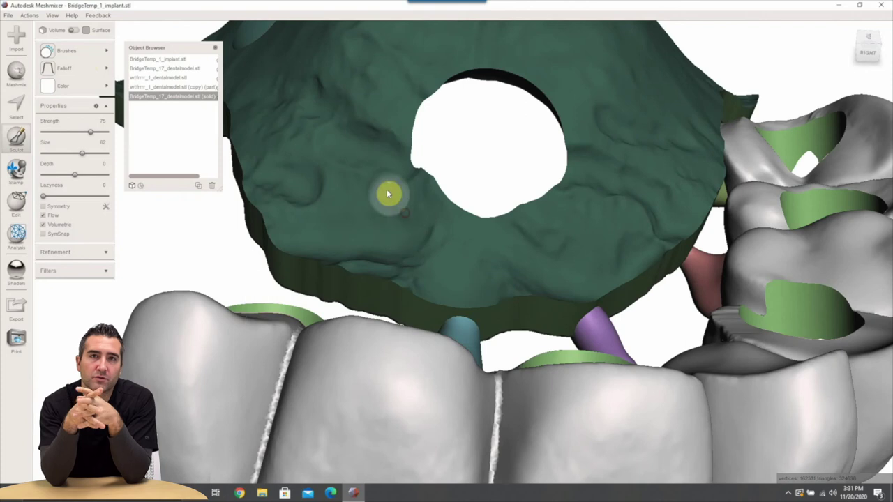
Enlarge and reposition the Object Browser and show the implant cylinders of BridgeTemp_1_implant.stl over the prosthesis
right_click_drag(388, 194, 516, 291)
right_click_drag(468, 305, 516, 259)
scroll(514, 269, "down", 5)
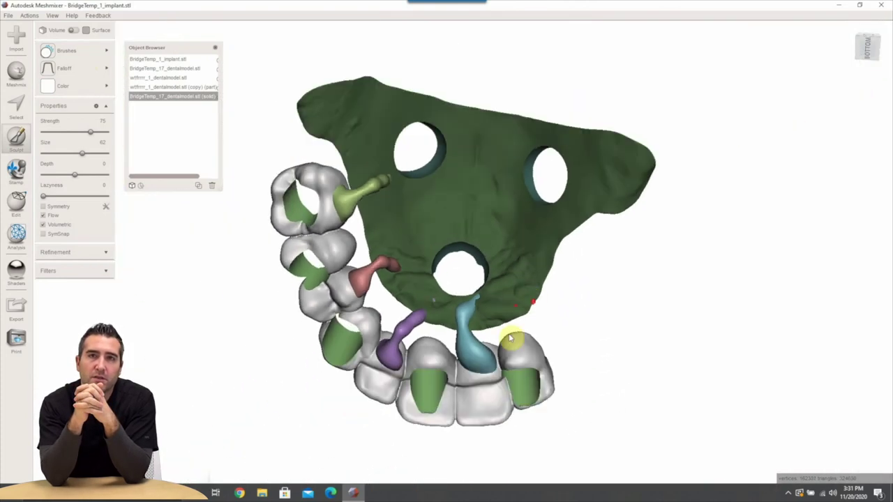
right_click_drag(511, 339, 269, 290)
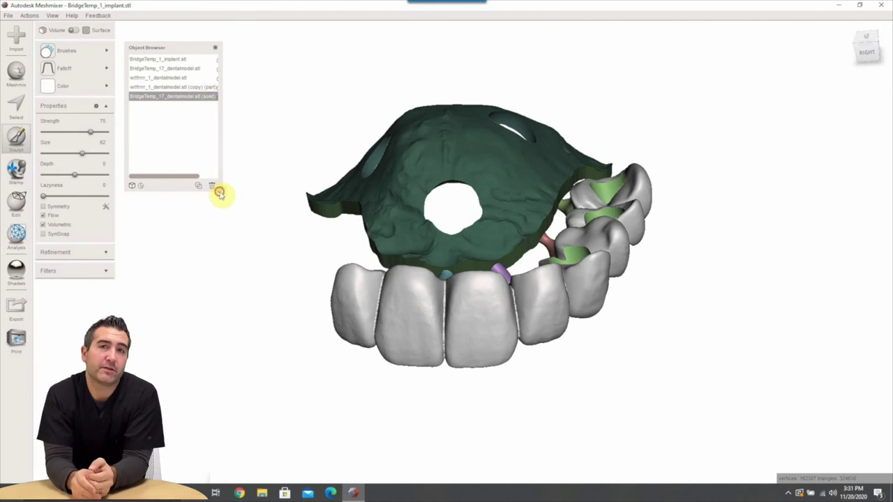
mouse_move(218, 187)
left_mouse_down()
mouse_move(215, 235)
mouse_move(241, 255)
left_mouse_up()
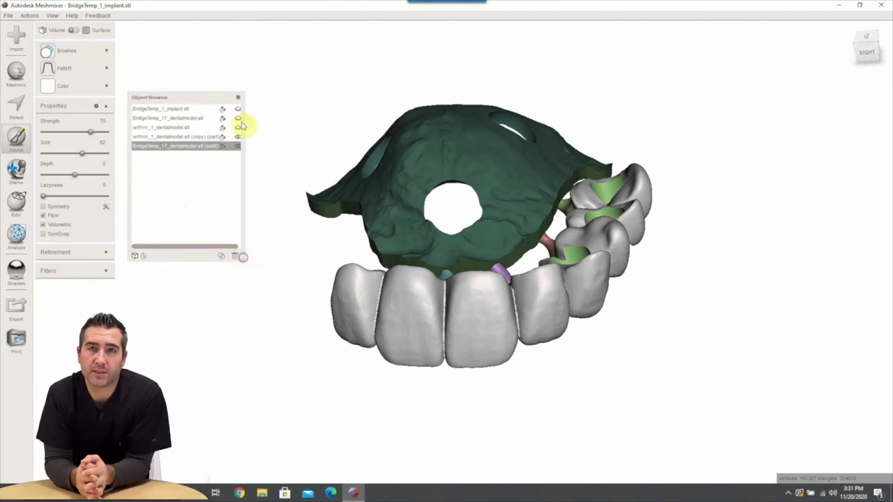
left_click(237, 111)
left_click_drag(201, 102, 195, 94)
Compare the holes in the bridge teeth with the implant cylinders by toggling BridgeTemp_1_implant.stl, leaving it hidden
right_click_drag(411, 209, 437, 317)
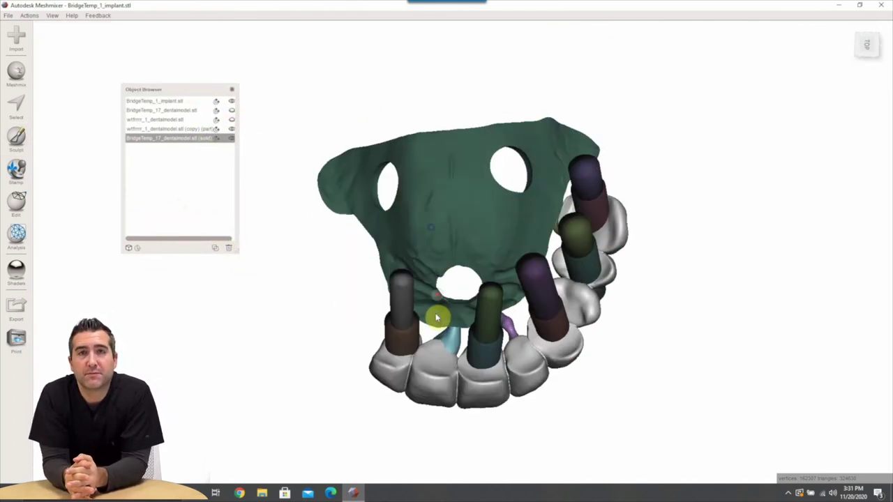
scroll(422, 352, "up", 4)
right_click_drag(421, 355, 380, 282)
left_click(231, 101)
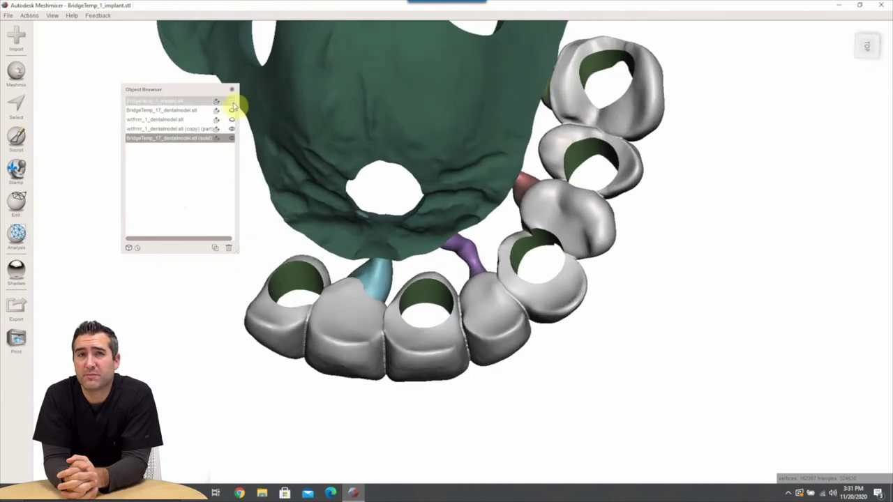
left_click(232, 101)
right_click_drag(247, 131, 290, 174)
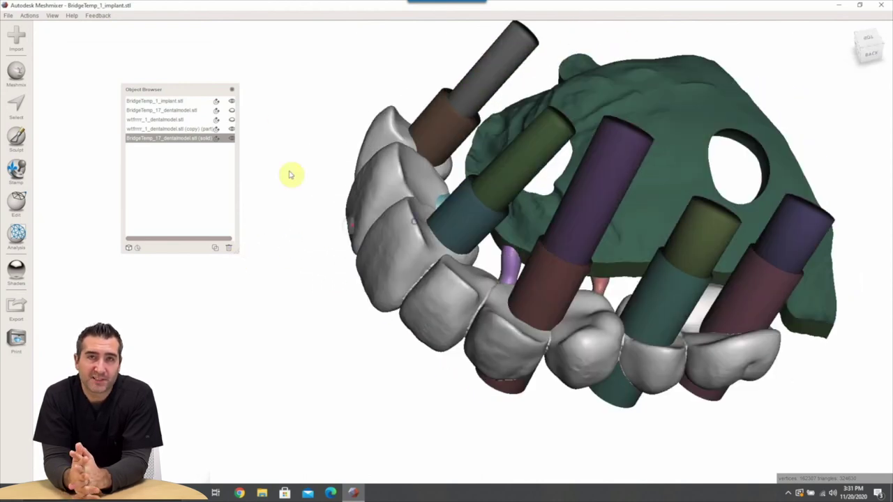
left_click(232, 102)
right_click_drag(410, 209, 467, 289)
scroll(430, 307, "up", 4)
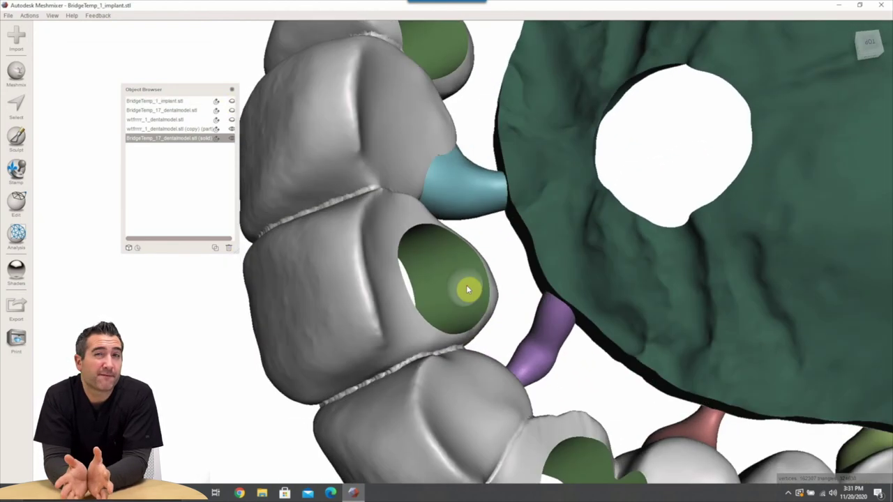